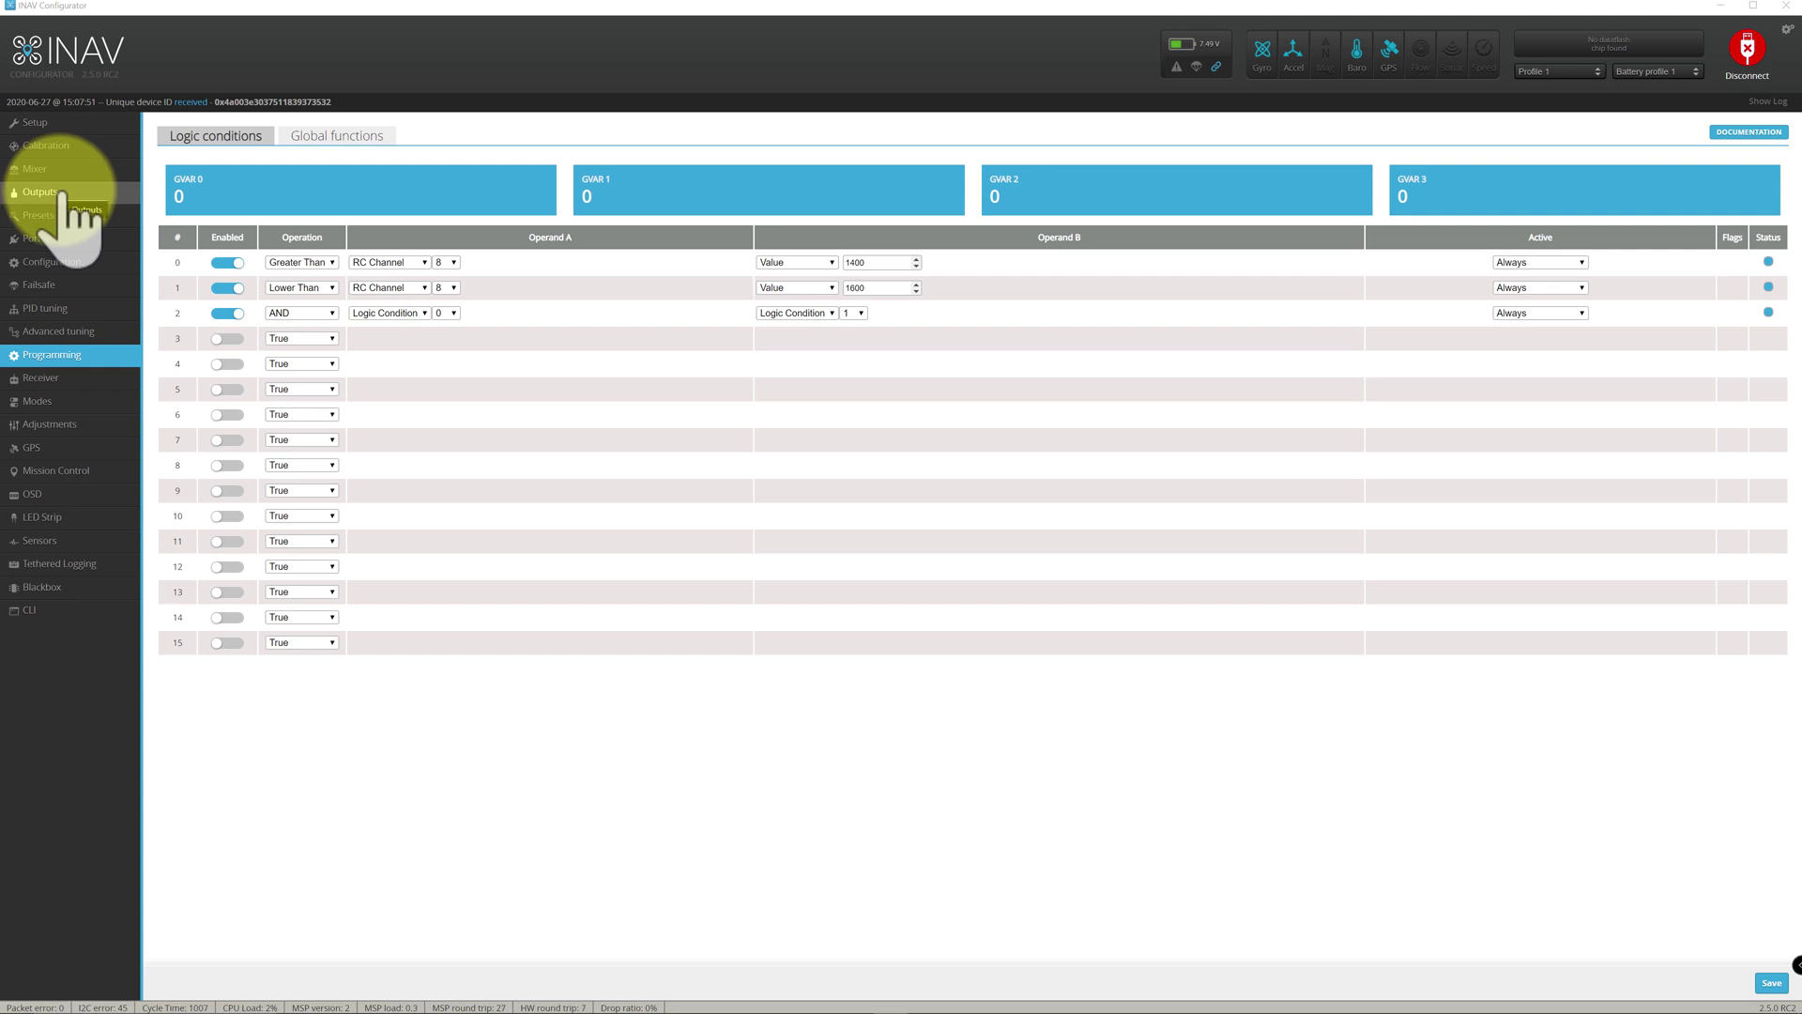
Open the Mixer tab to review servo 3 following RC Channel 9, gated by Logic Condition 2.
click(51, 171)
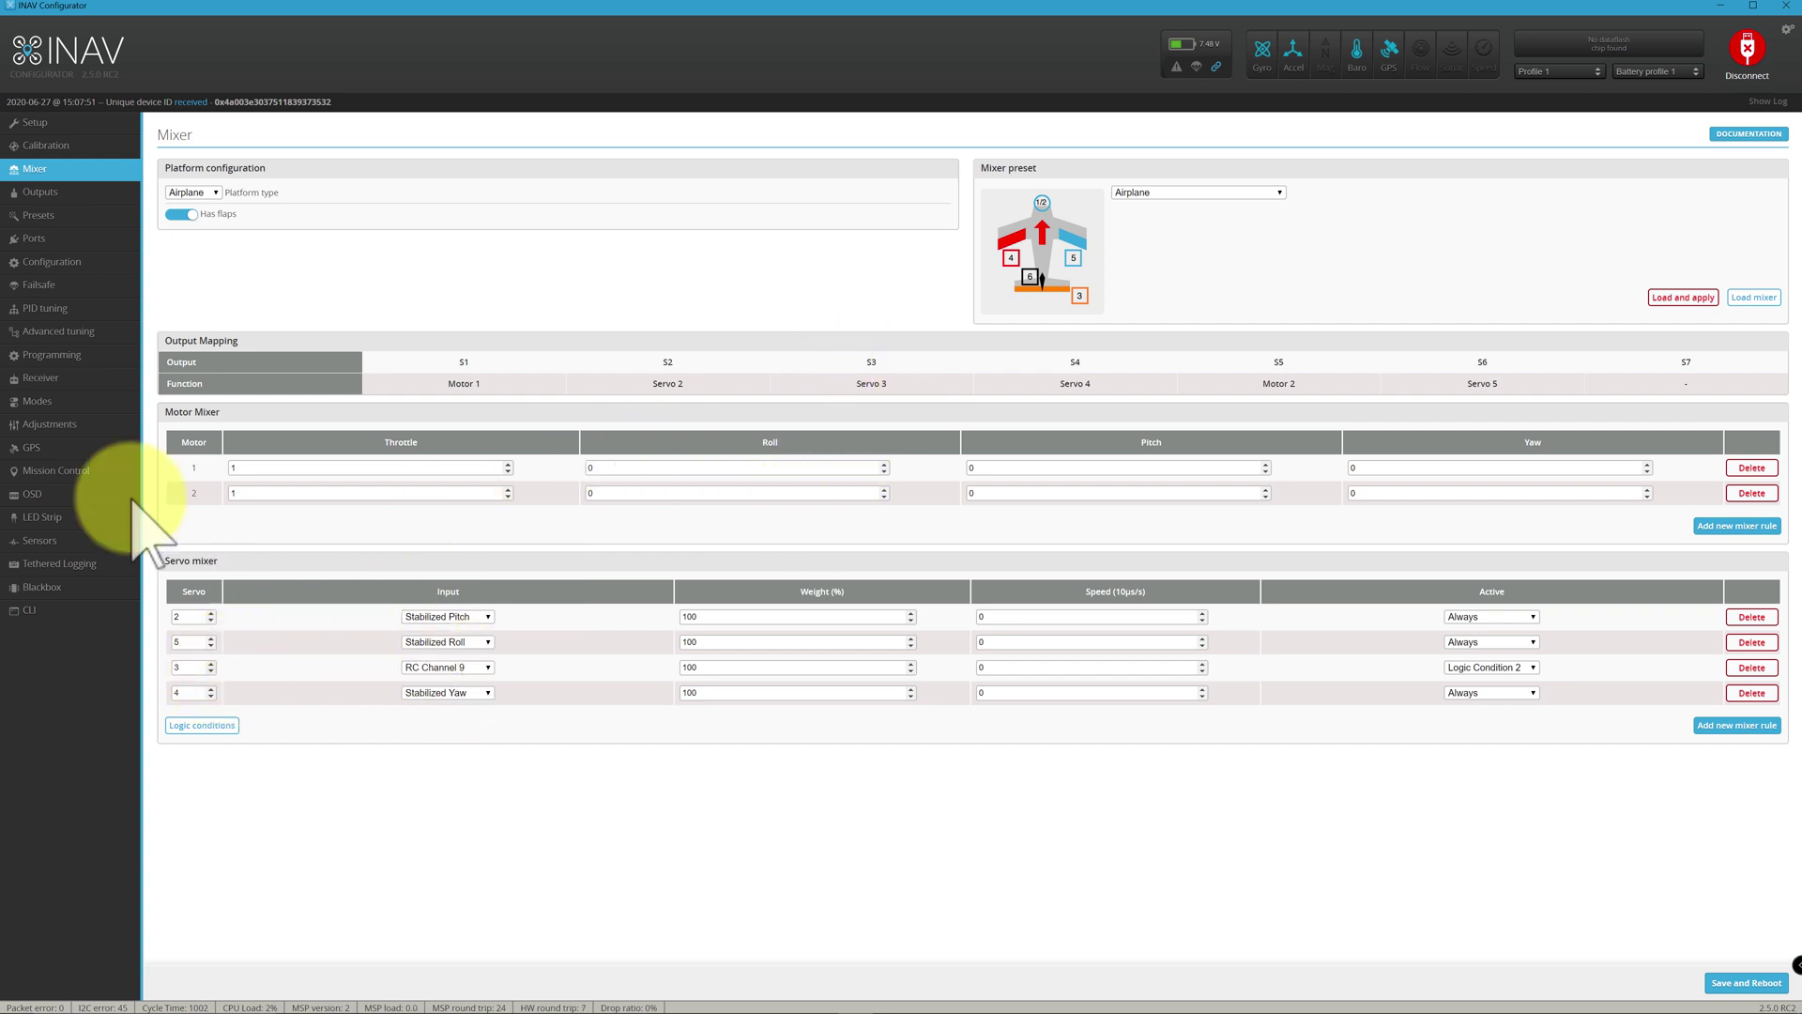
Switch to the Receiver page to watch live channel values, with CH 9 near 1580.
click(49, 375)
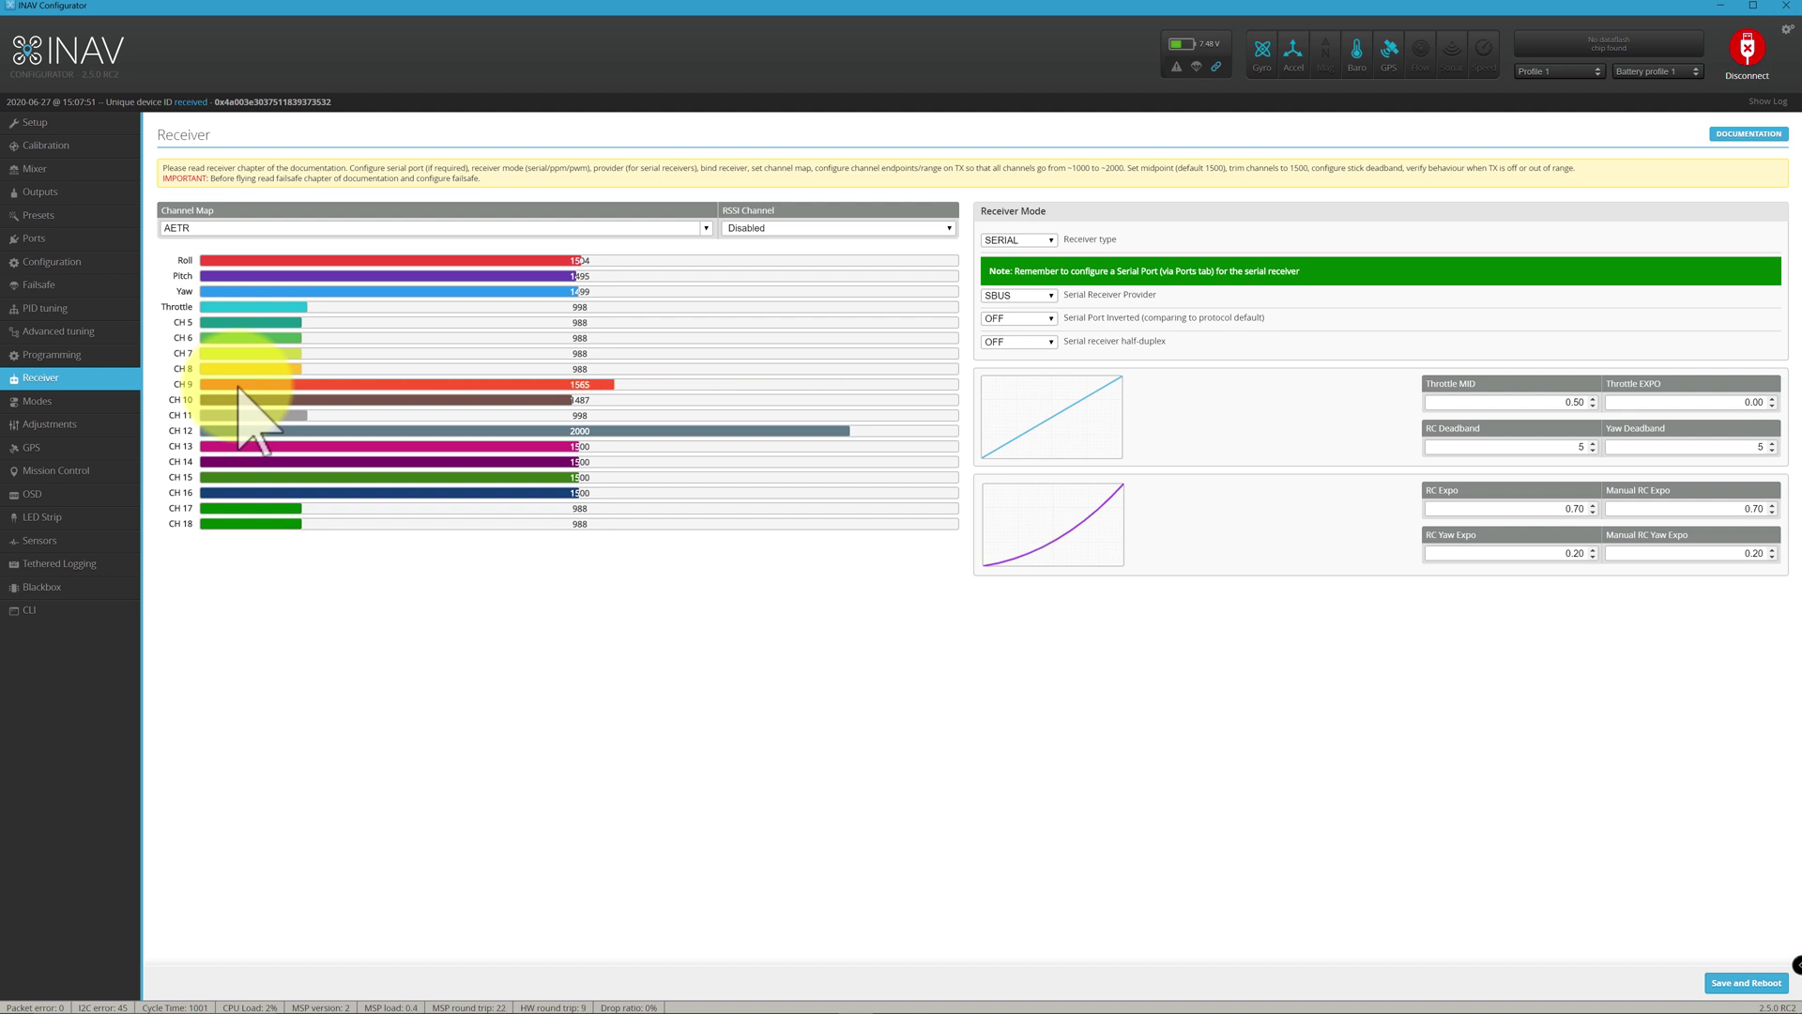
Pass through Mixer to the Programming page's RC Channel 8 logic conditions (>1400, <1600, AND).
click(35, 169)
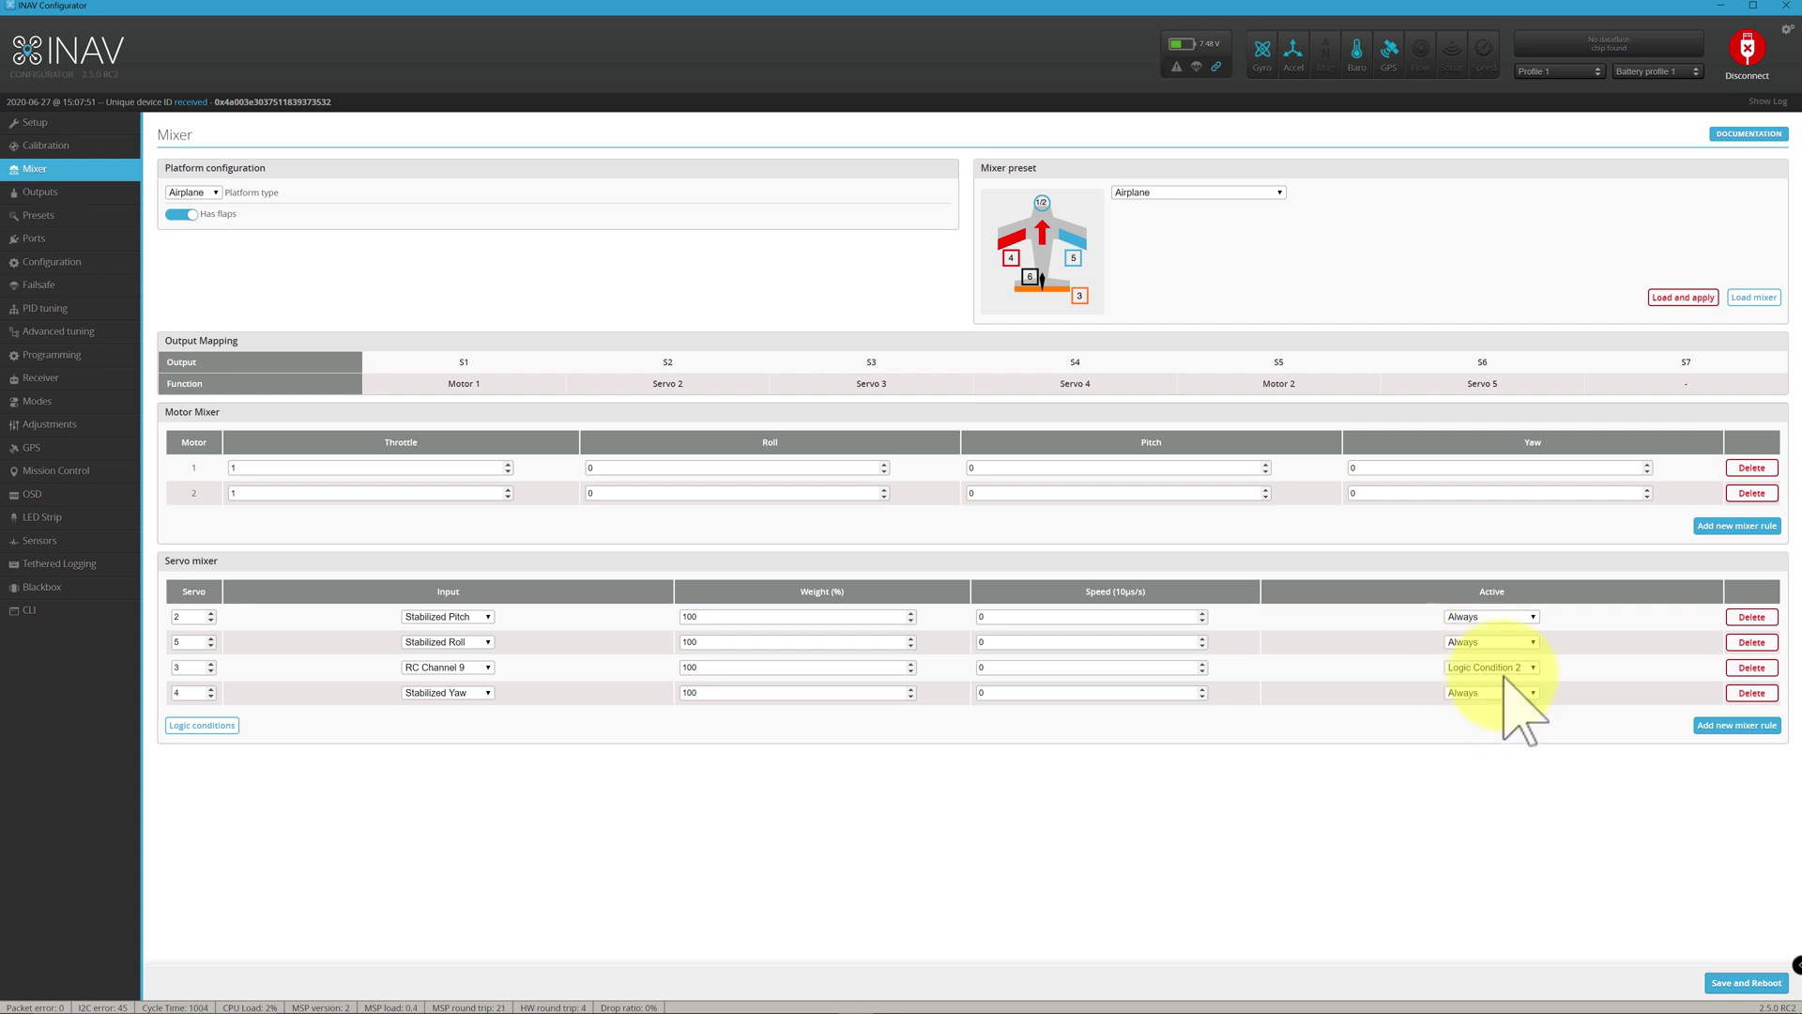
click(75, 355)
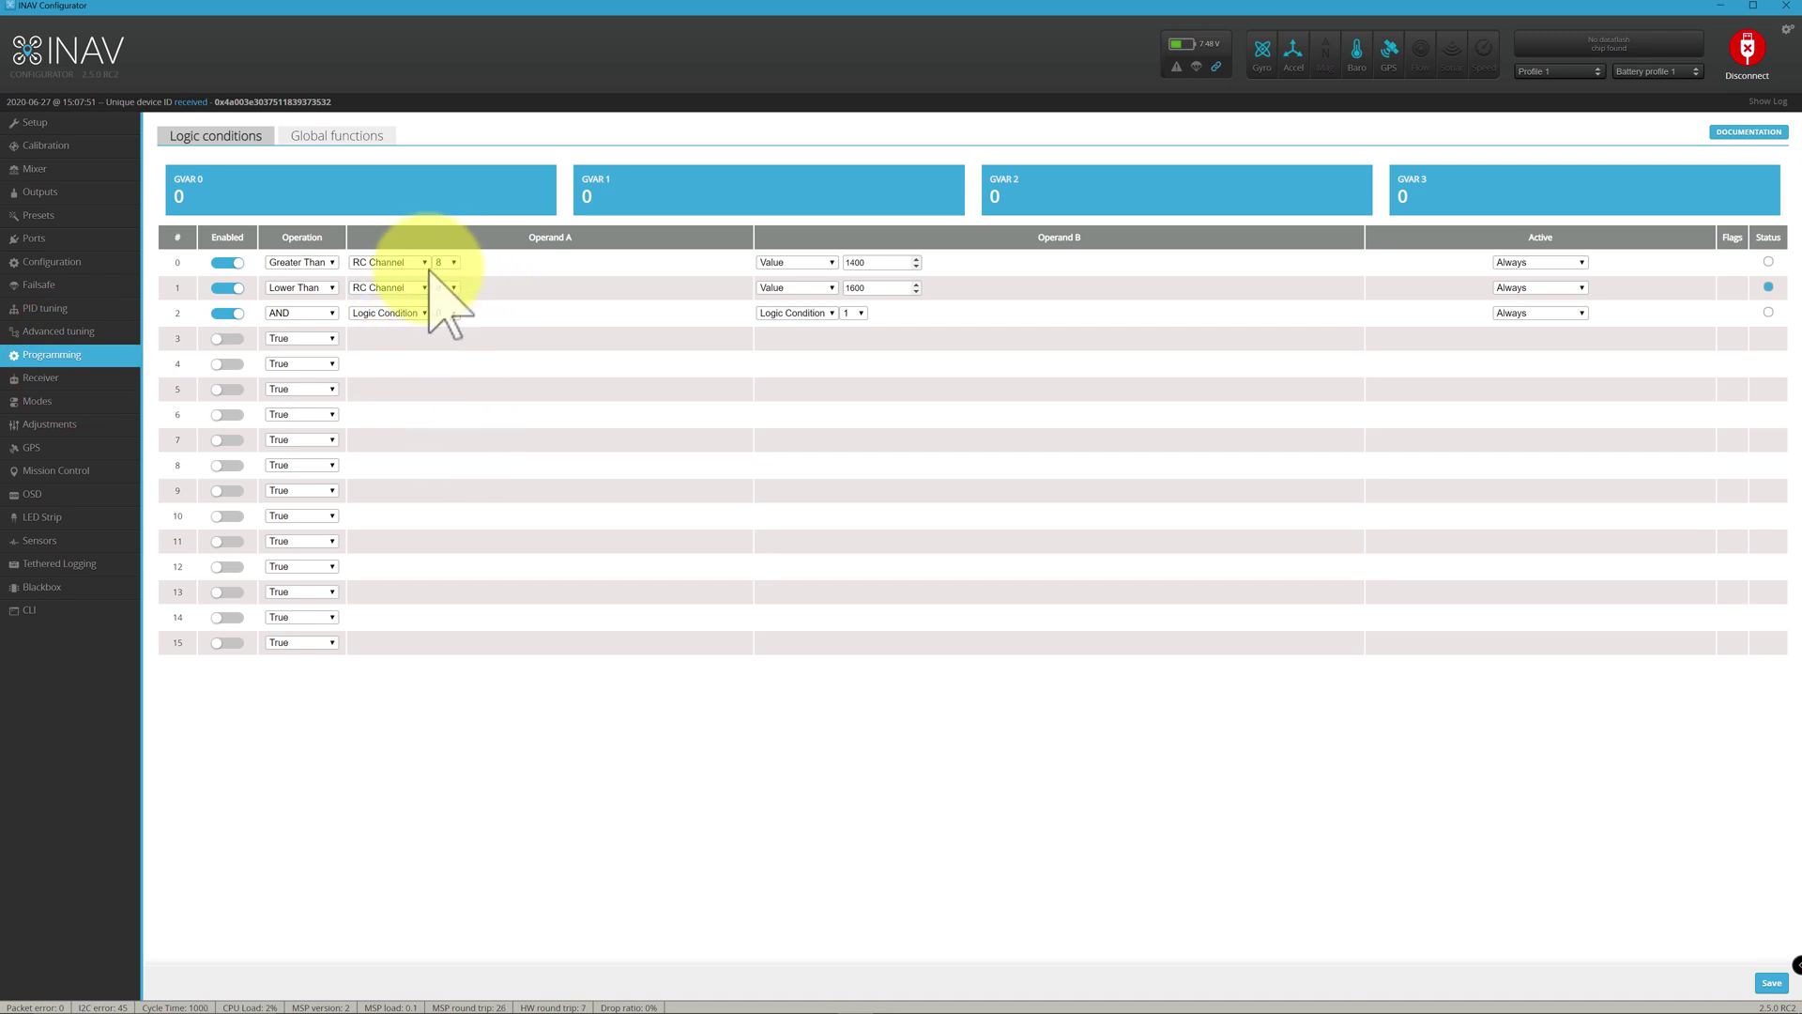
Alternate Receiver and Programming to compare channels with condition states, ending on CH 9 at 1696.
click(70, 377)
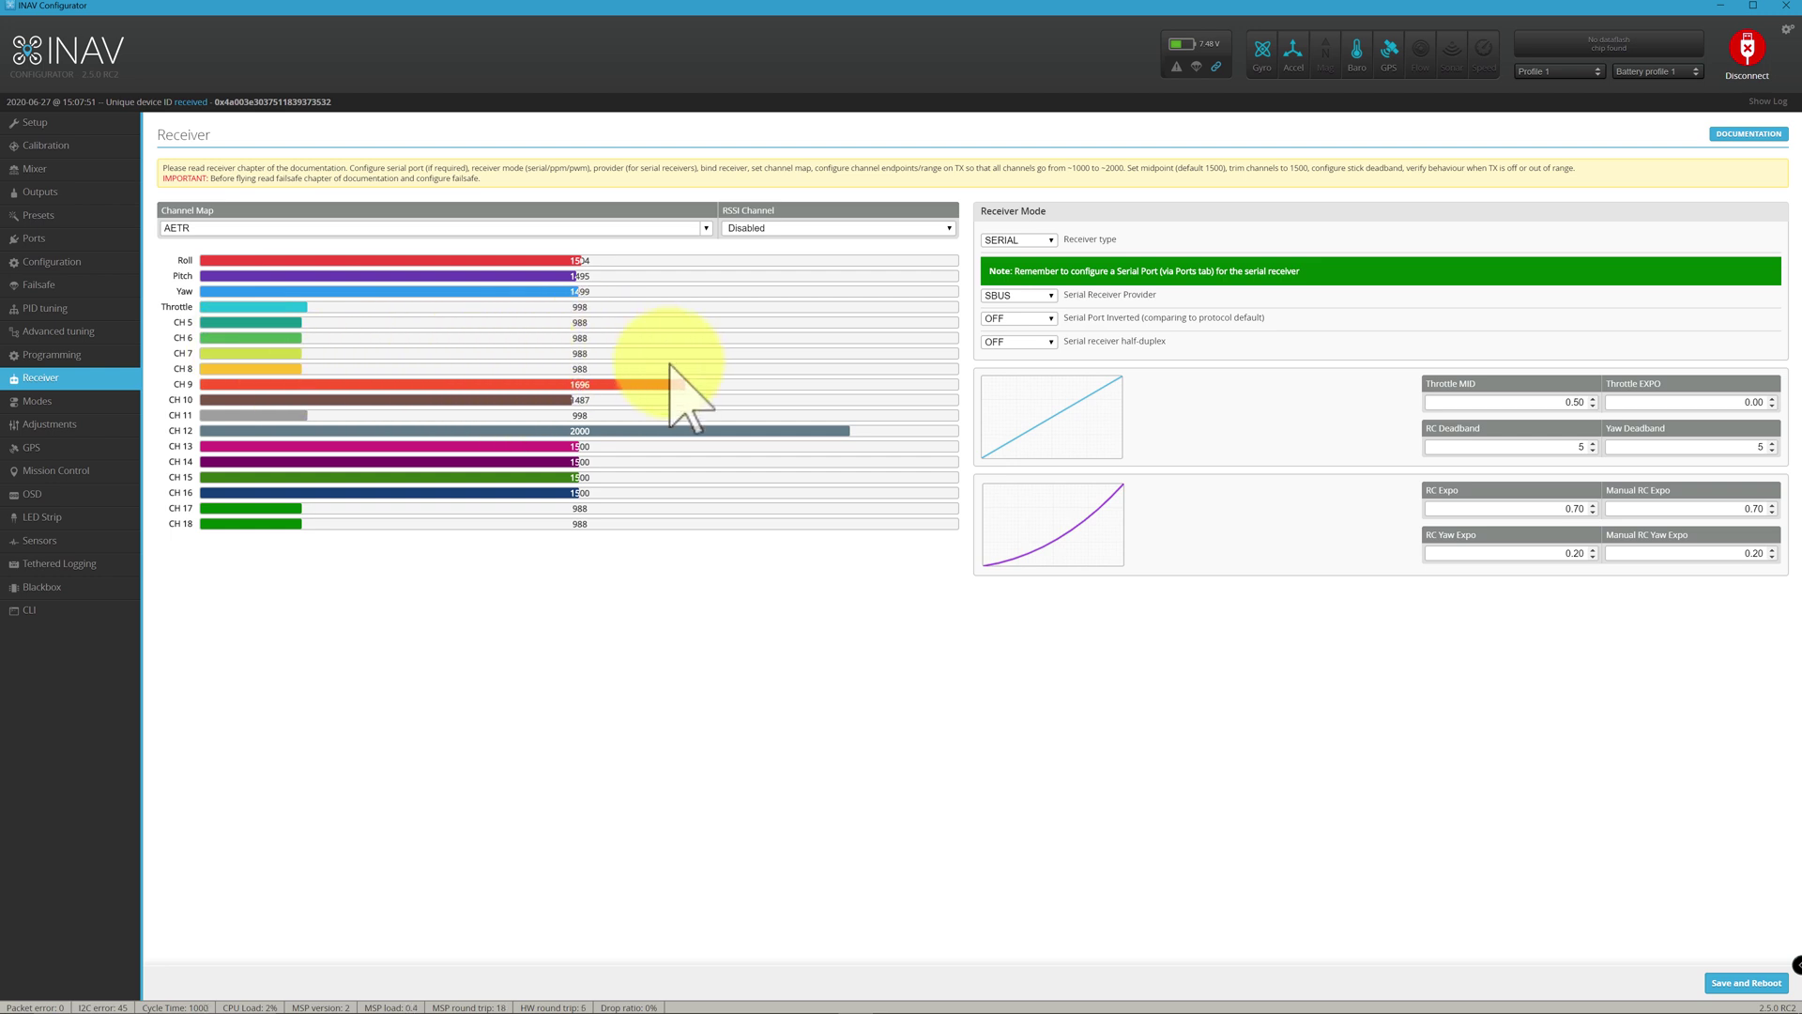
click(67, 356)
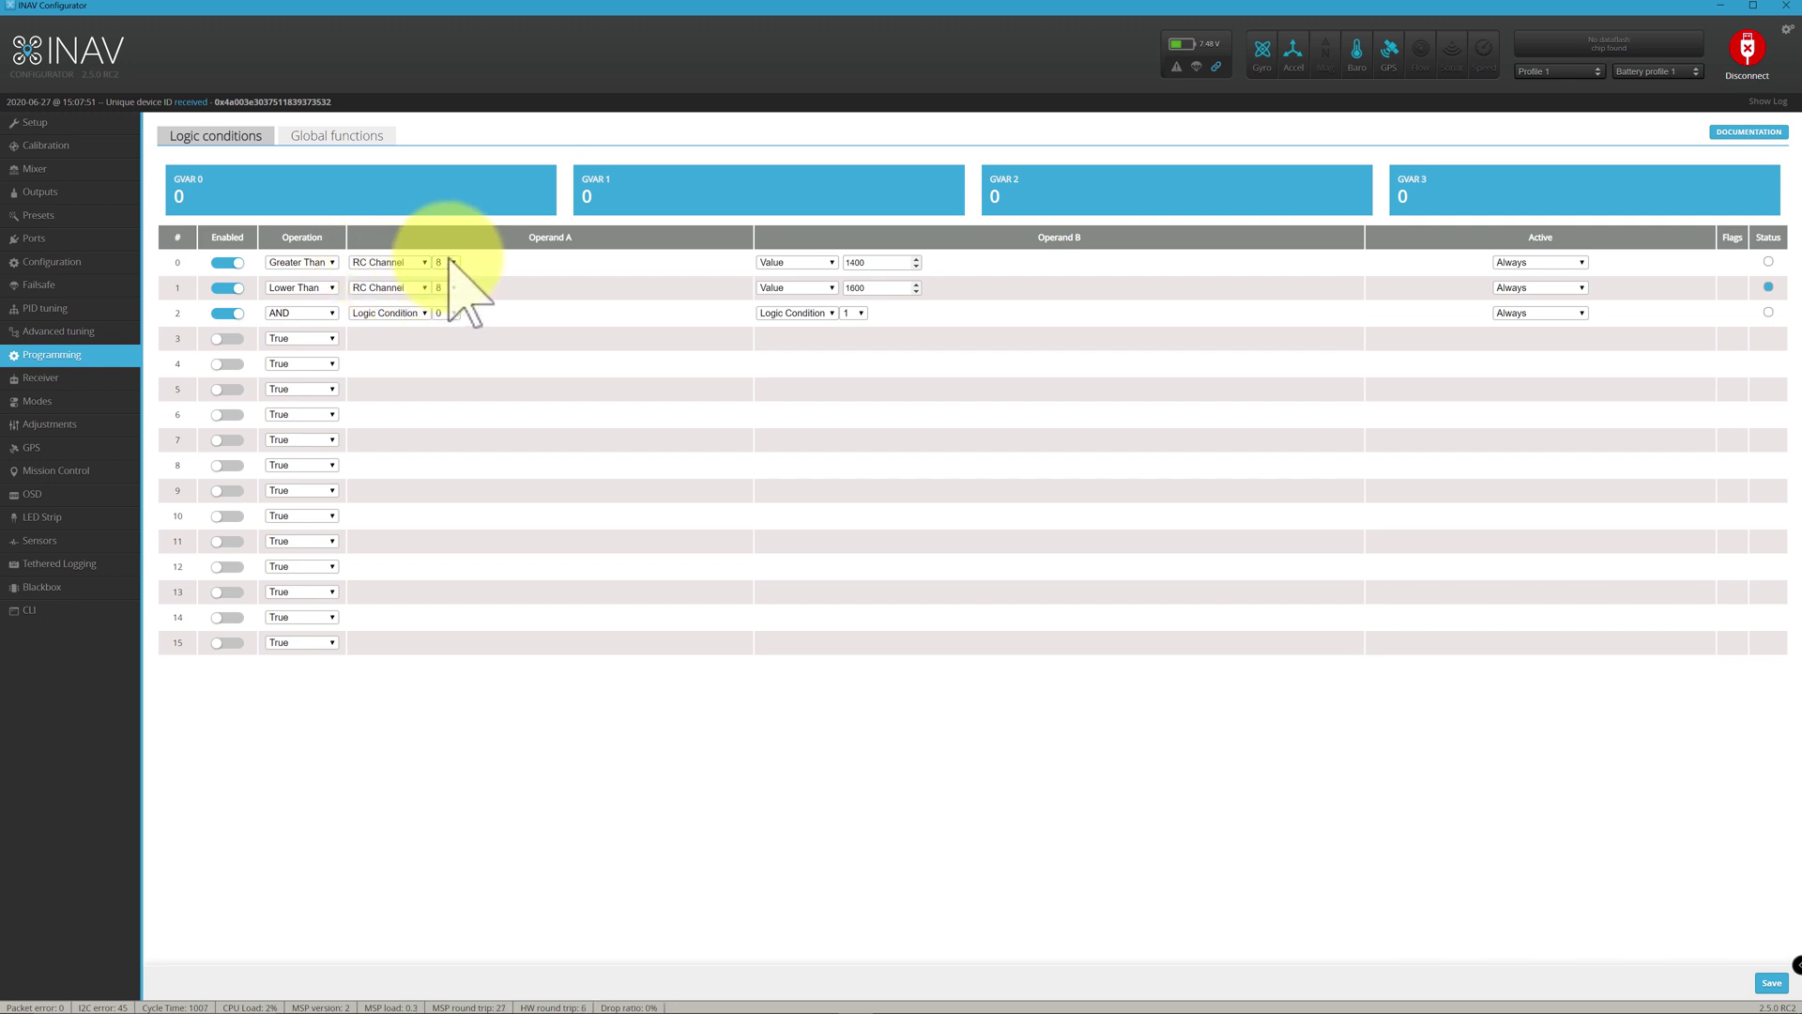
click(99, 376)
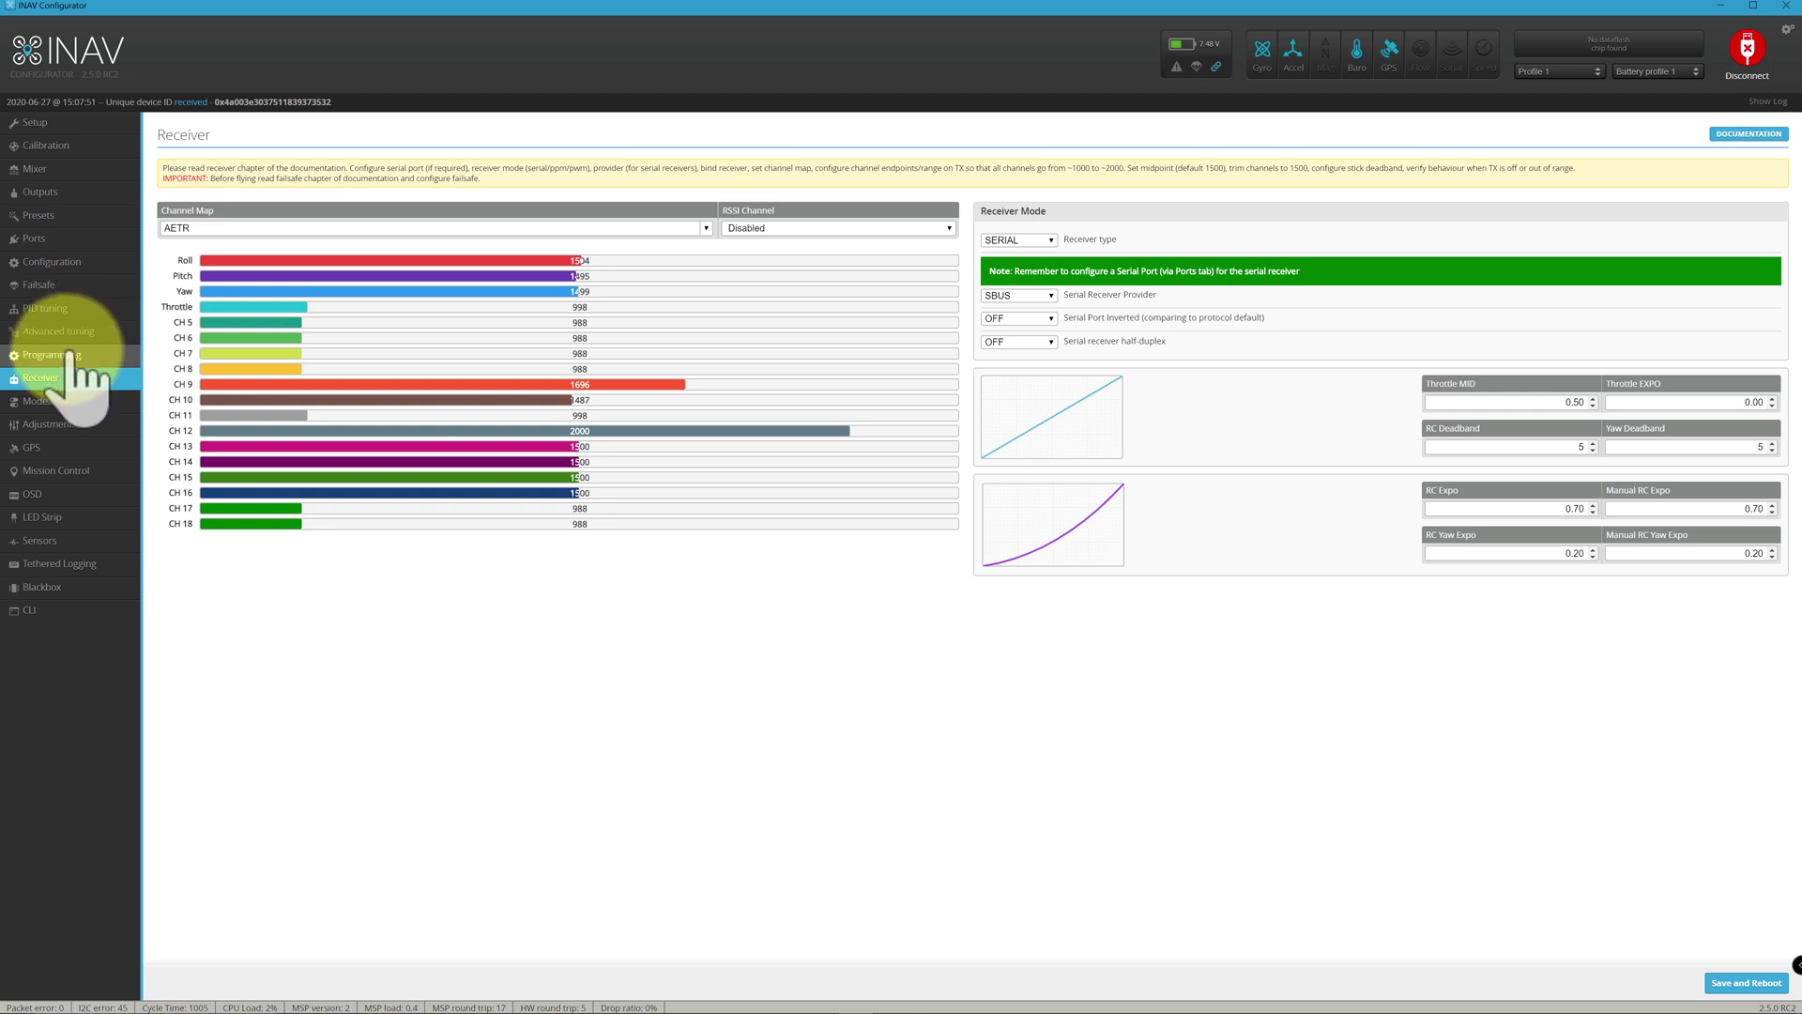
click(73, 354)
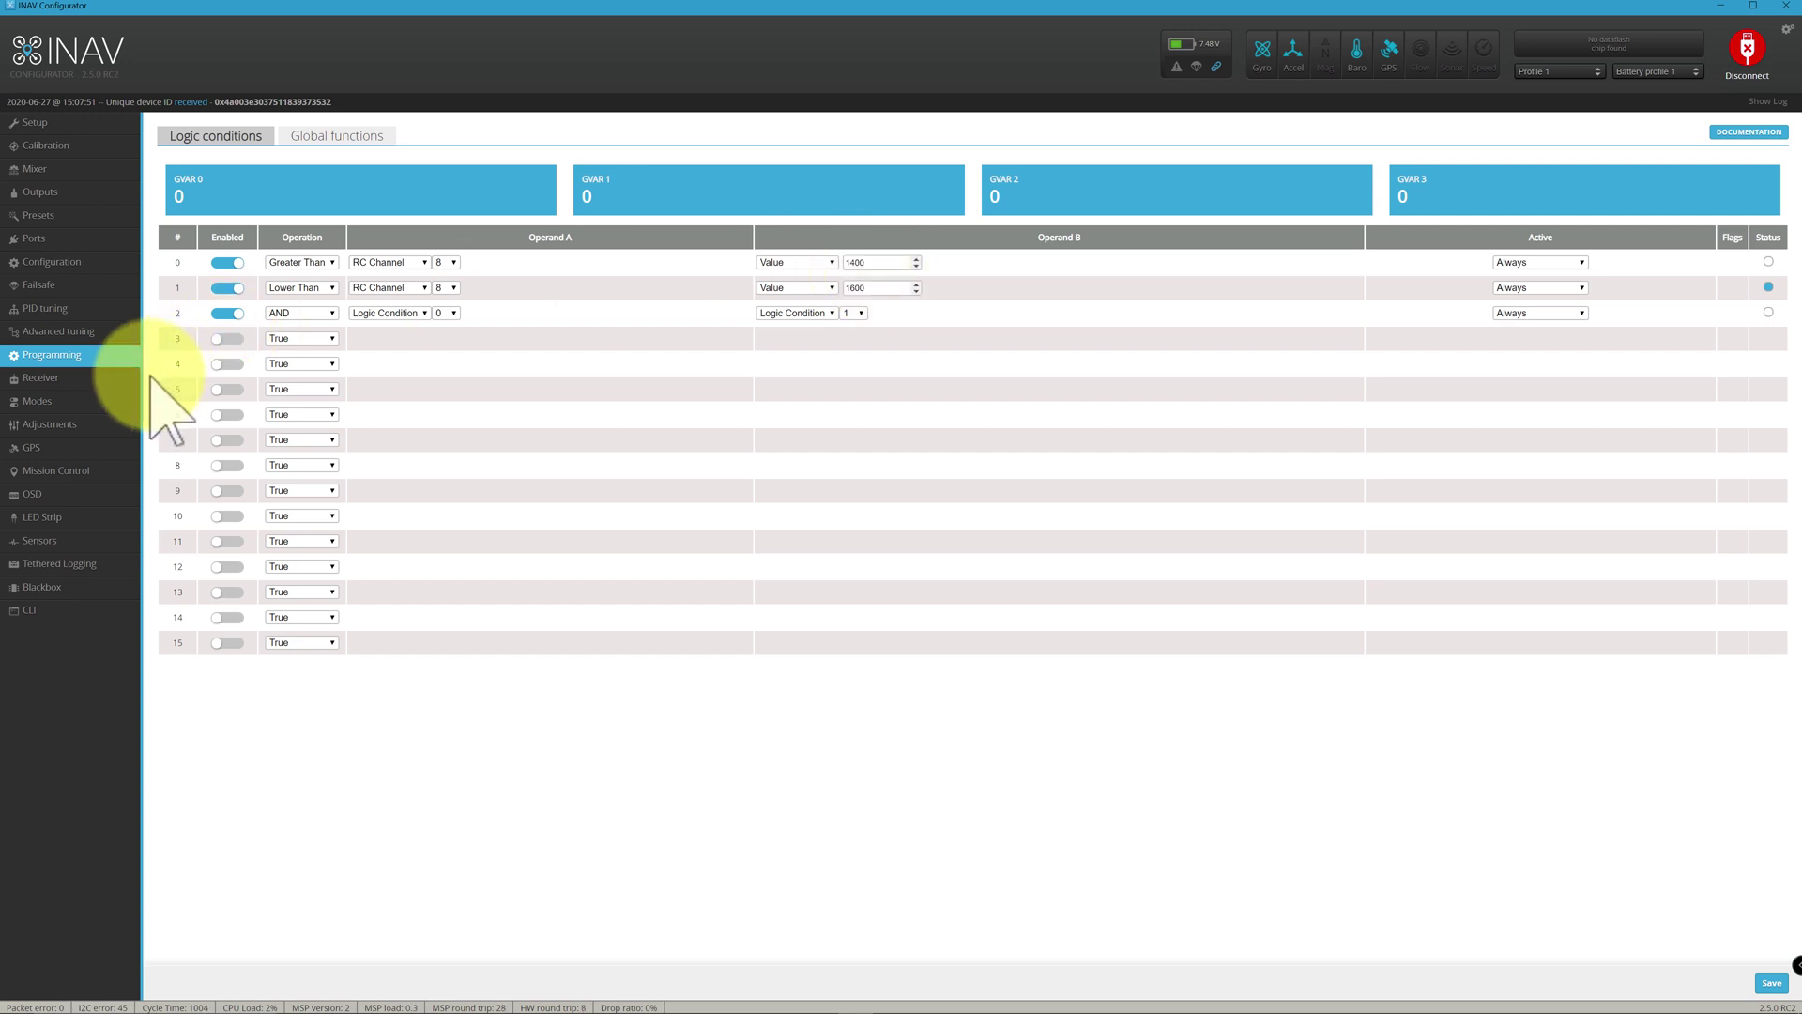
click(94, 378)
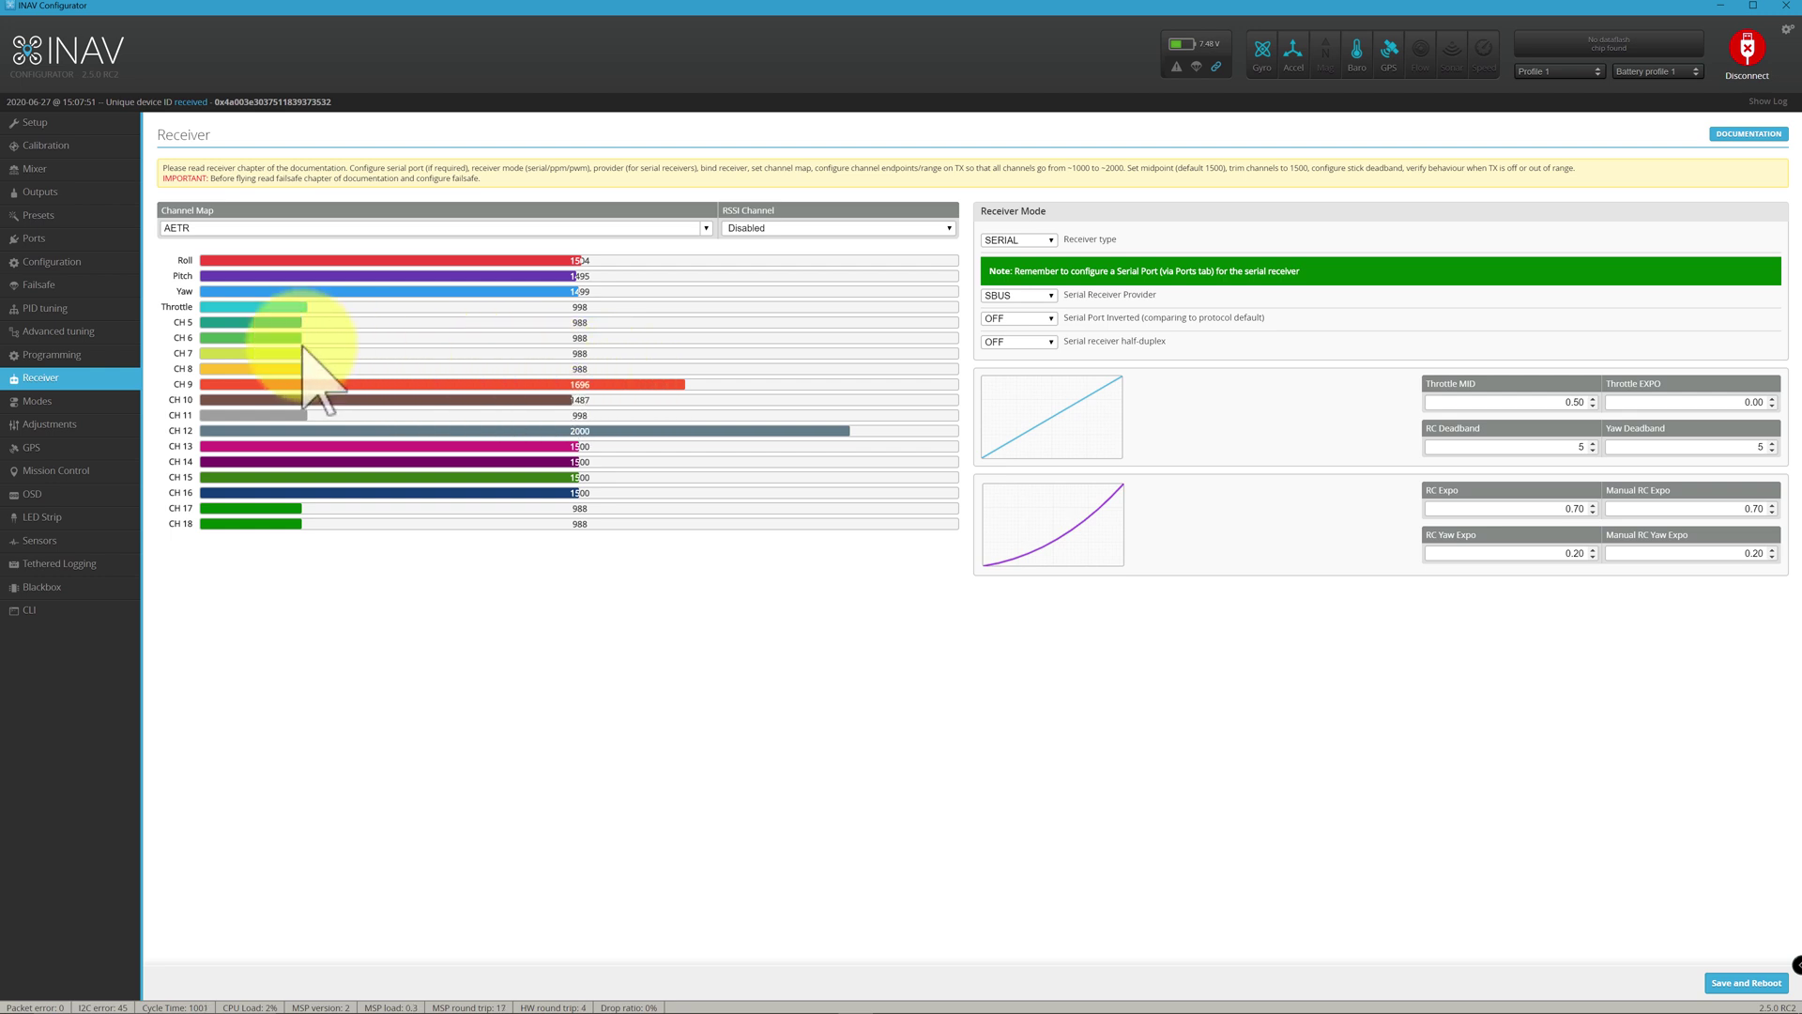
Recheck the logic conditions, where only rule 1 is active, then move to the Mixer page.
click(75, 355)
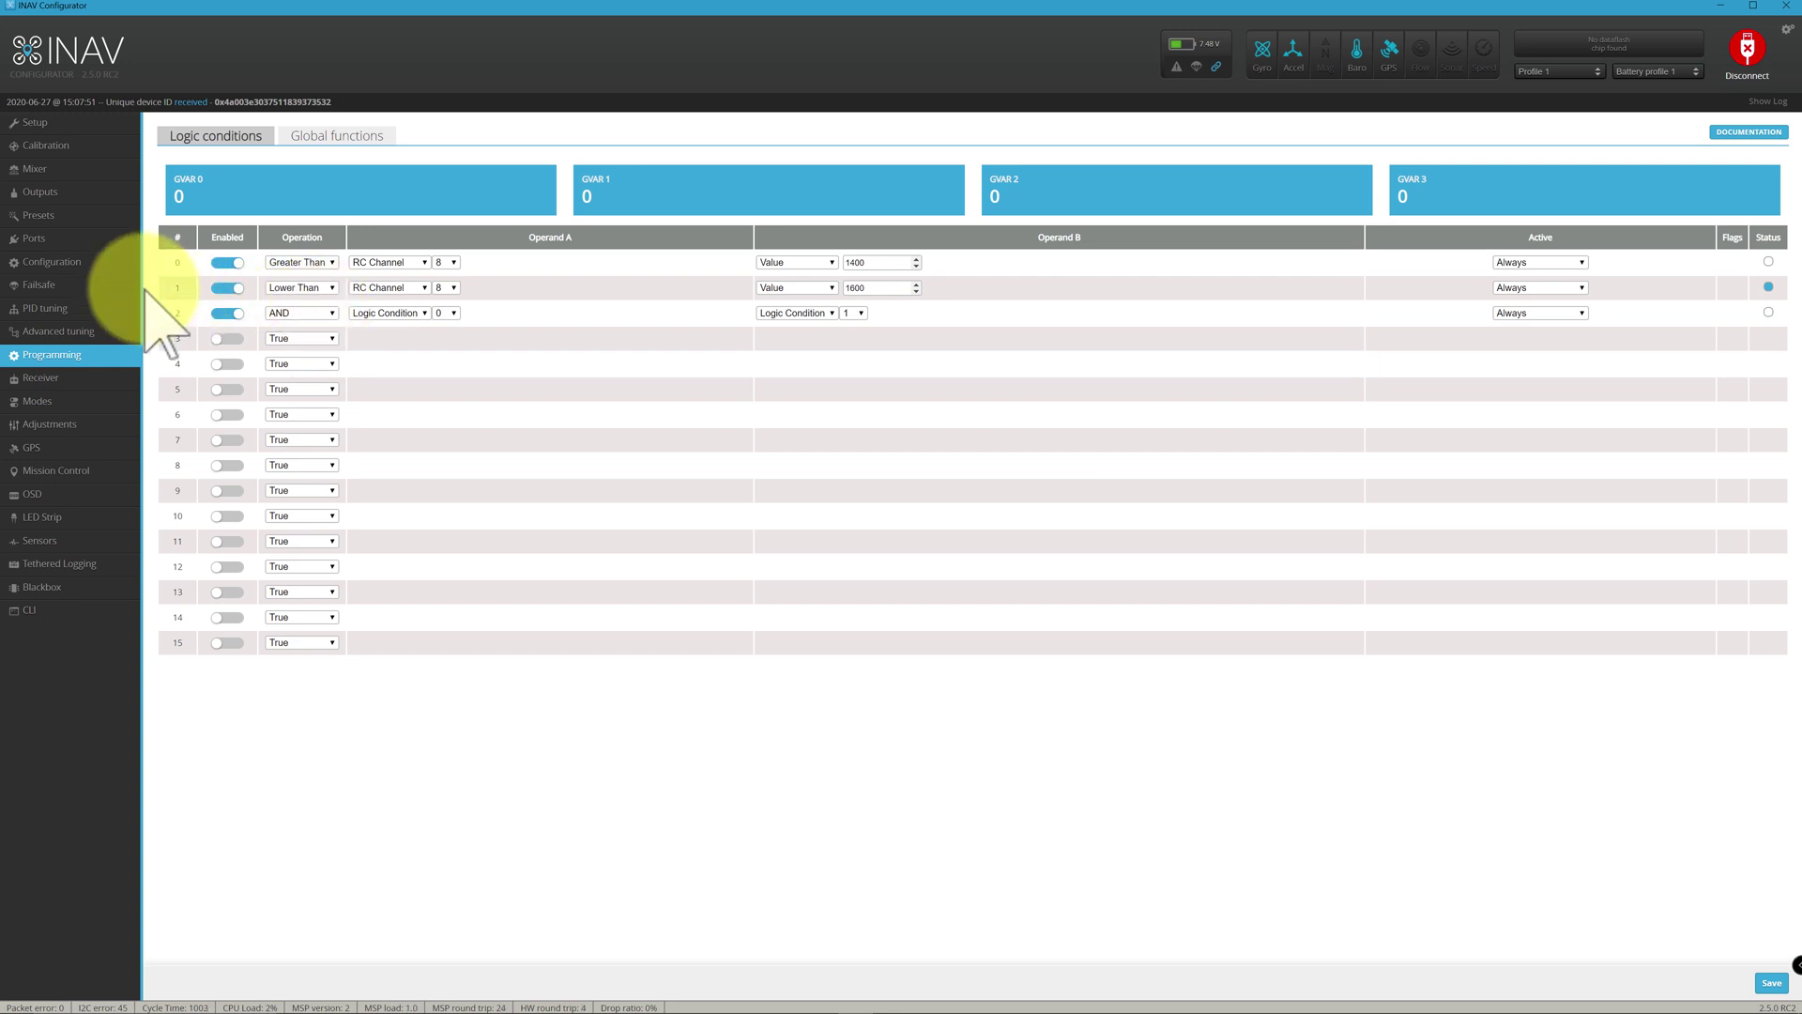
click(62, 174)
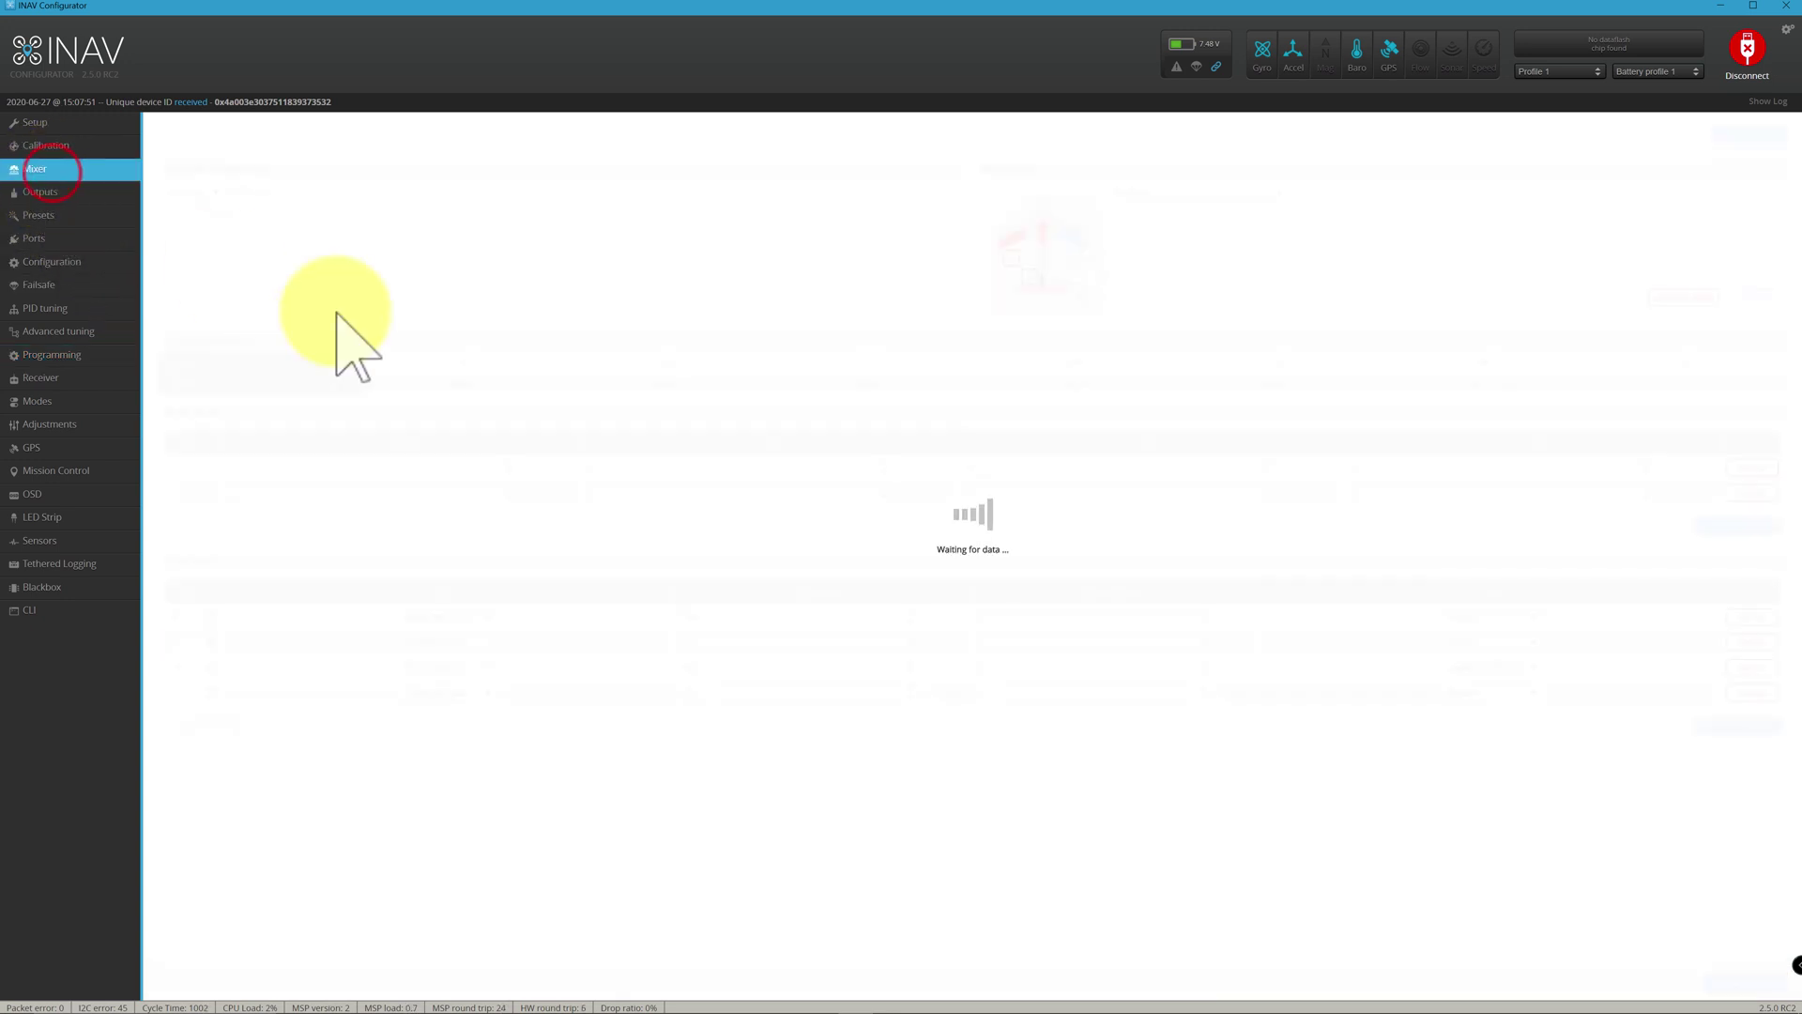
Keep Logic Condition 2 as servo 3's Active gate and return to the logic conditions.
click(1523, 665)
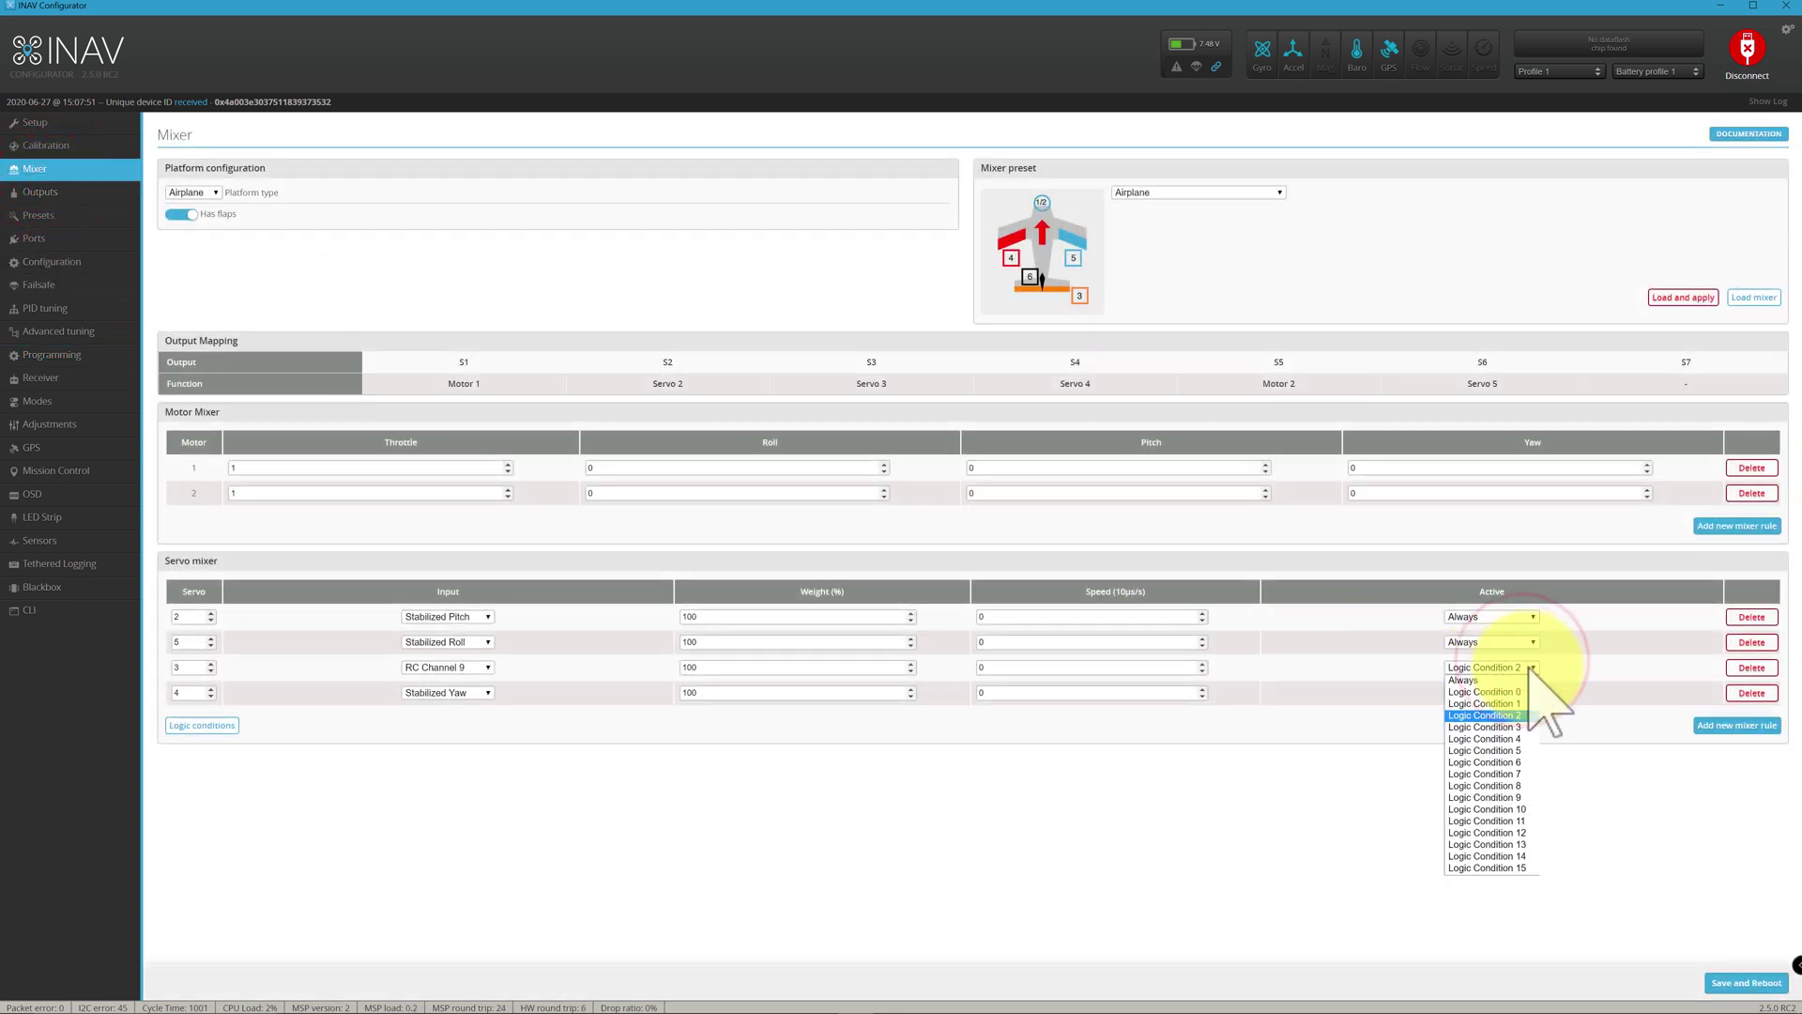
click(1528, 666)
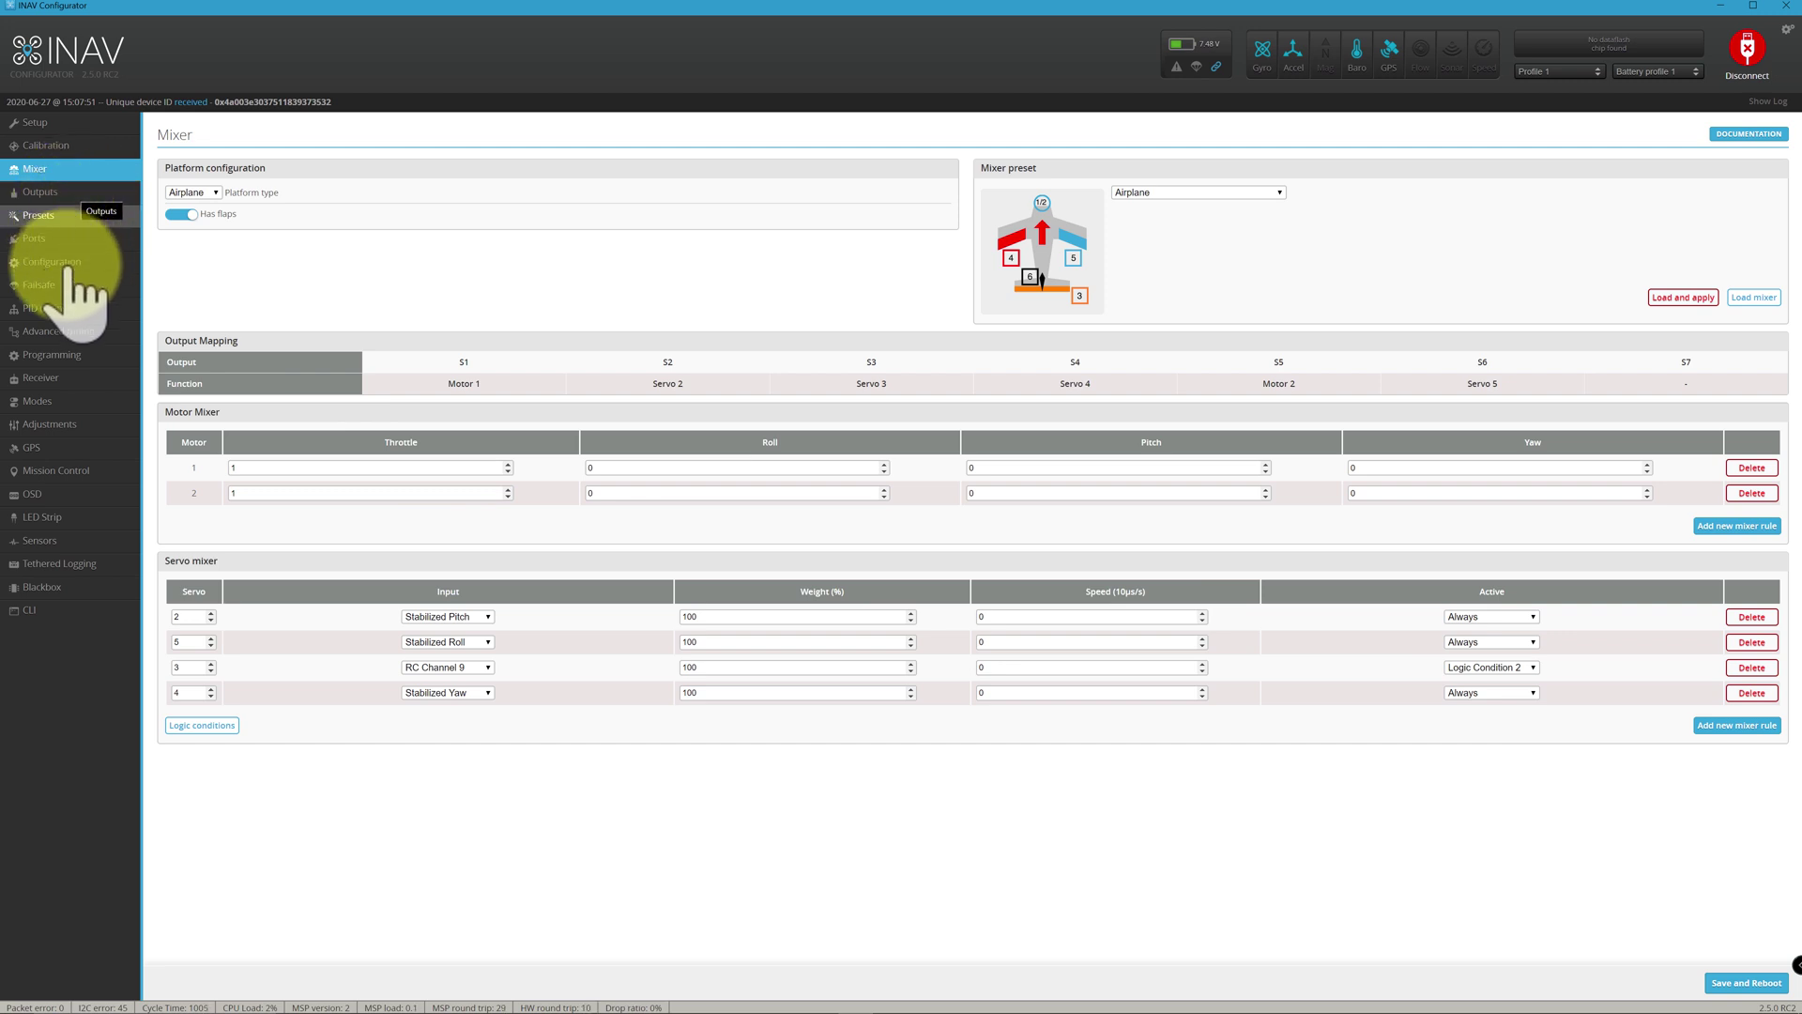
click(54, 354)
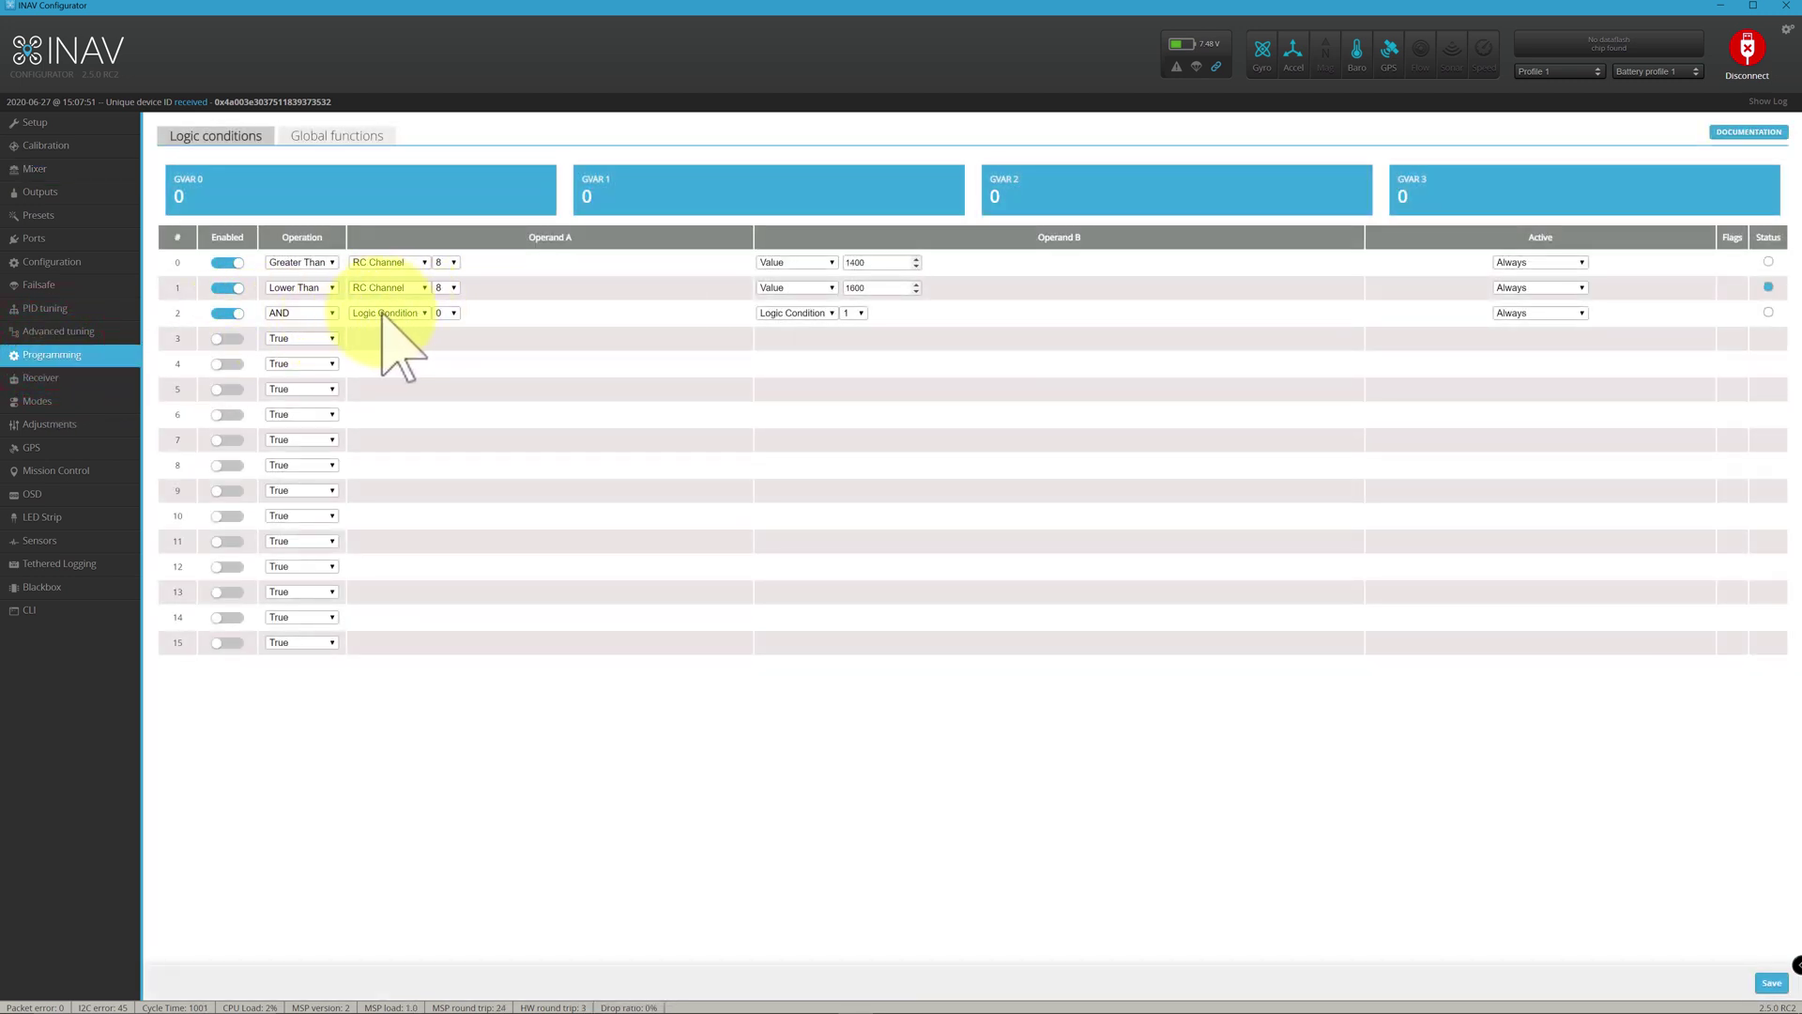
click(328, 312)
click(327, 313)
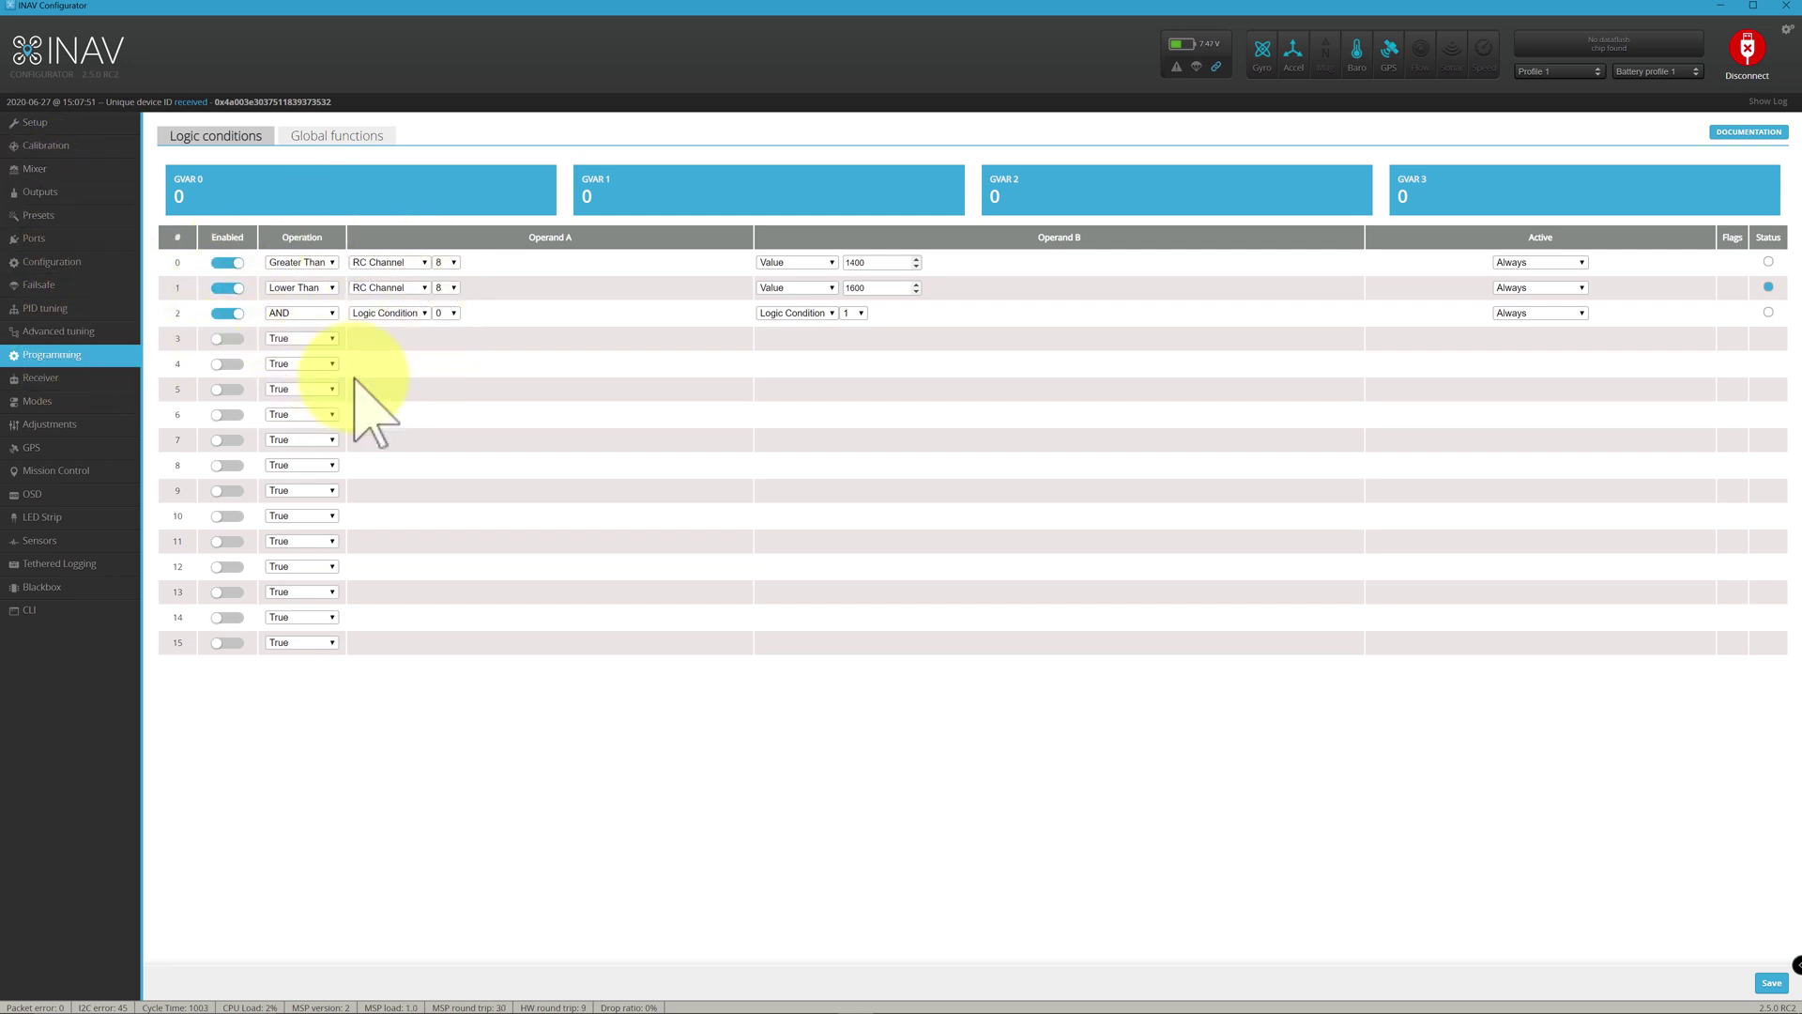
click(39, 170)
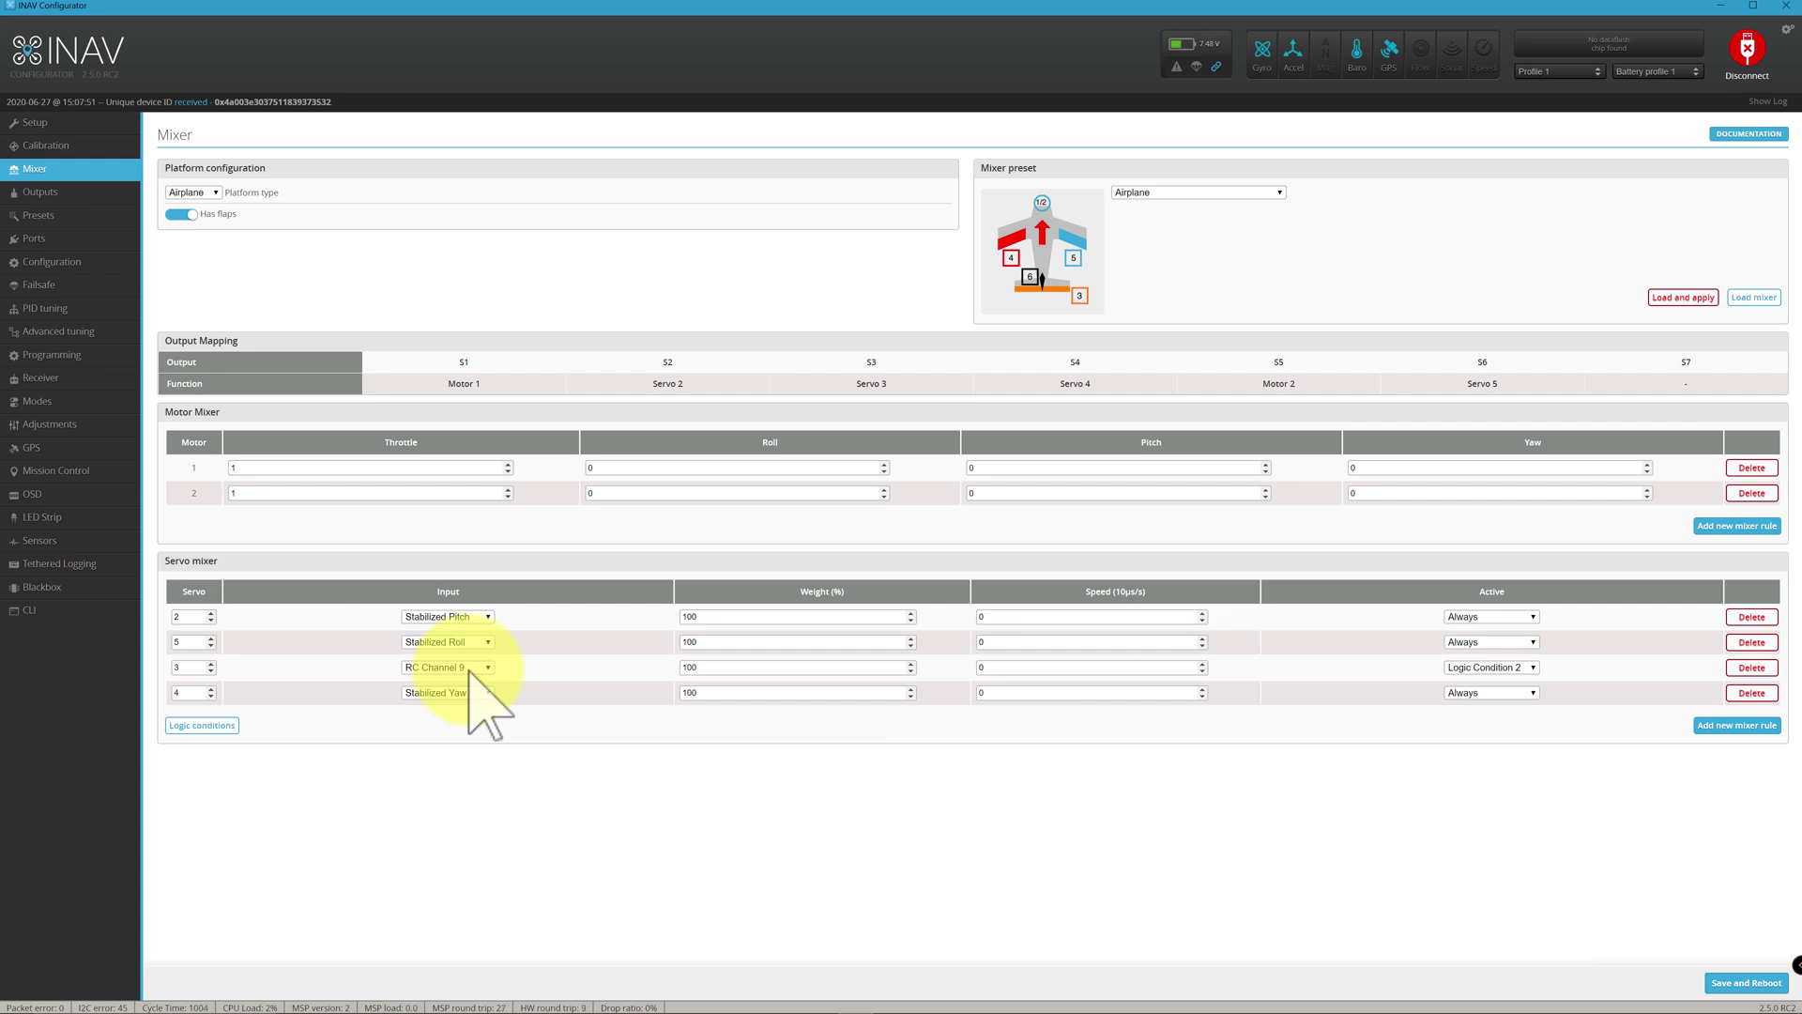
click(82, 385)
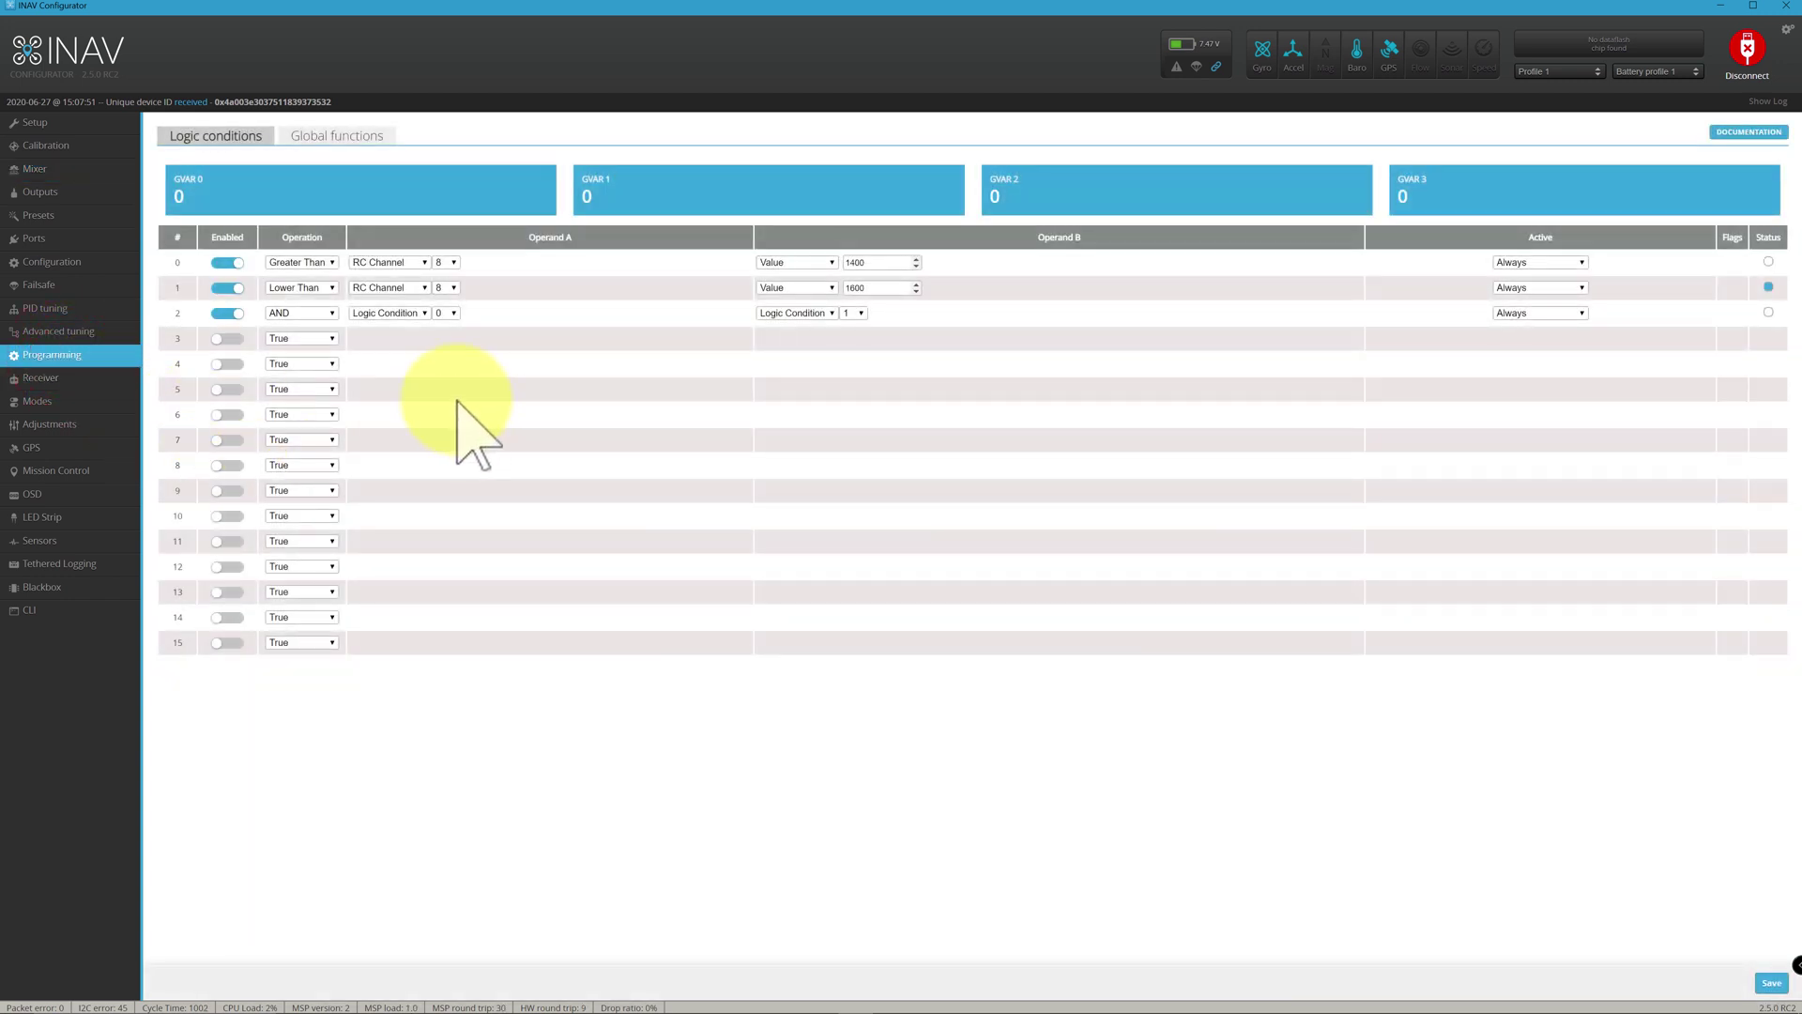
Enable logic condition 3 as a Greater Than comparison with an RC channel as operand A.
click(235, 338)
click(319, 339)
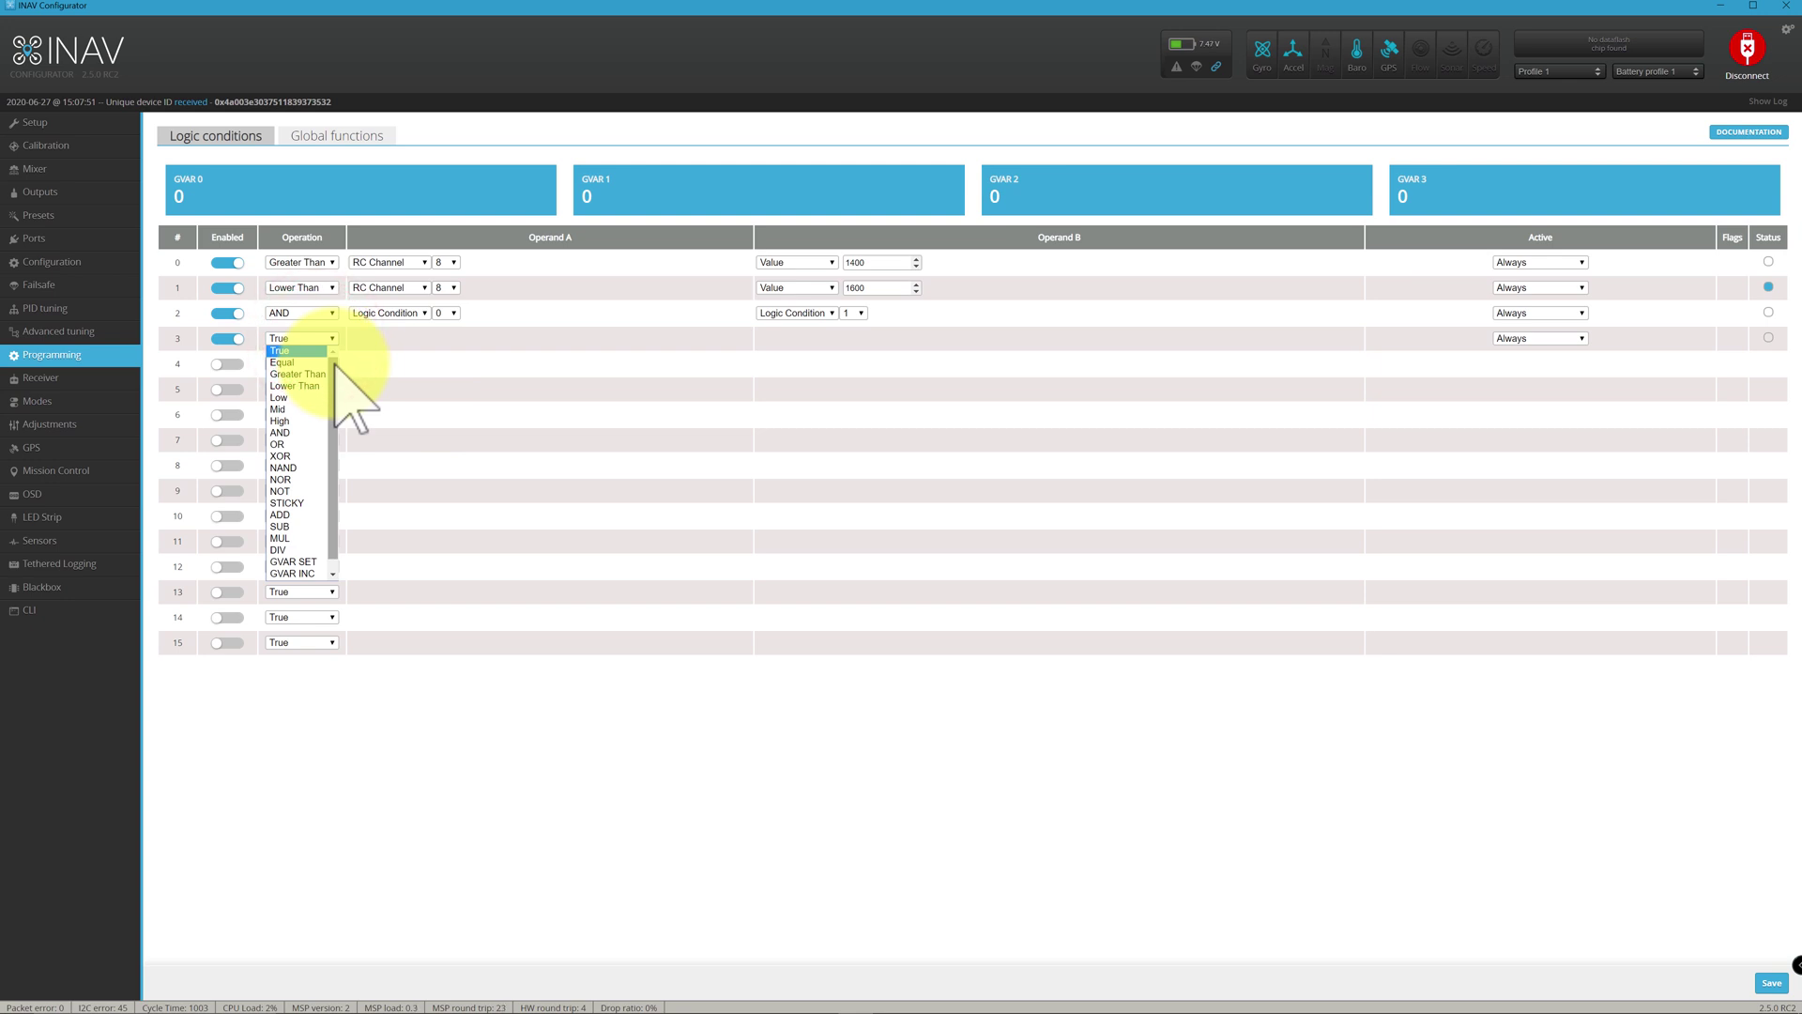
click(300, 373)
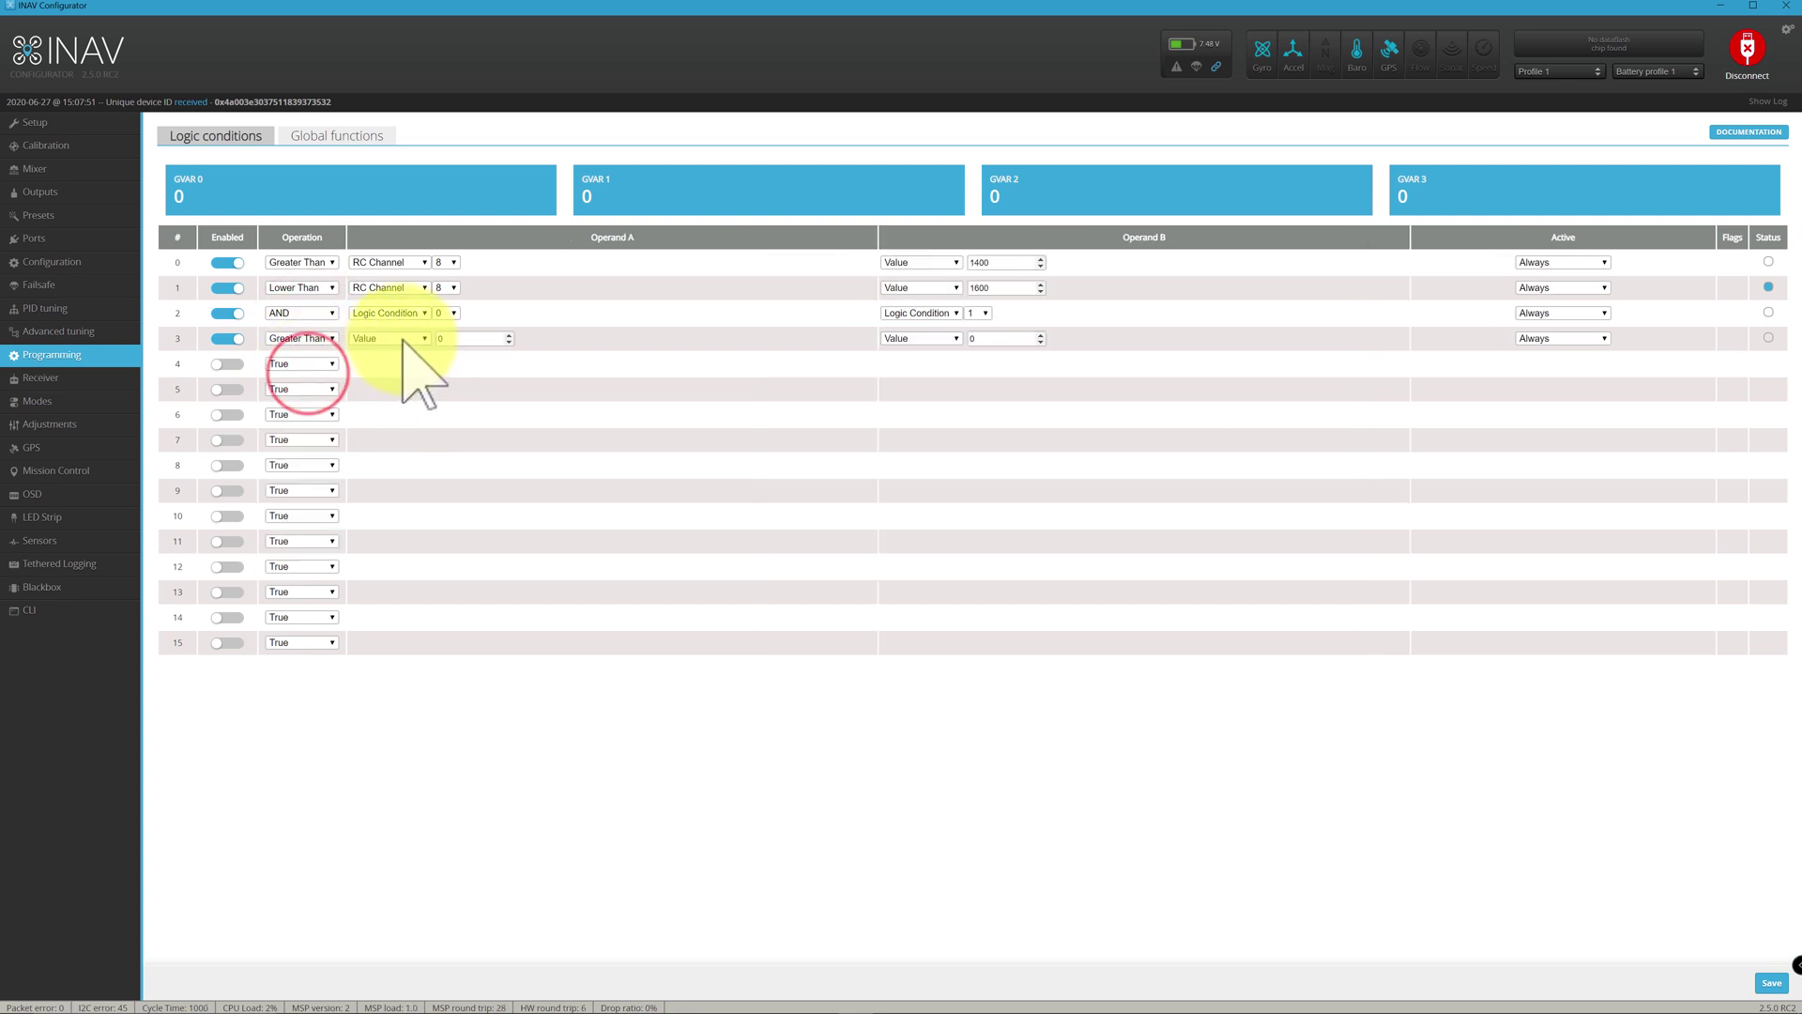
click(404, 340)
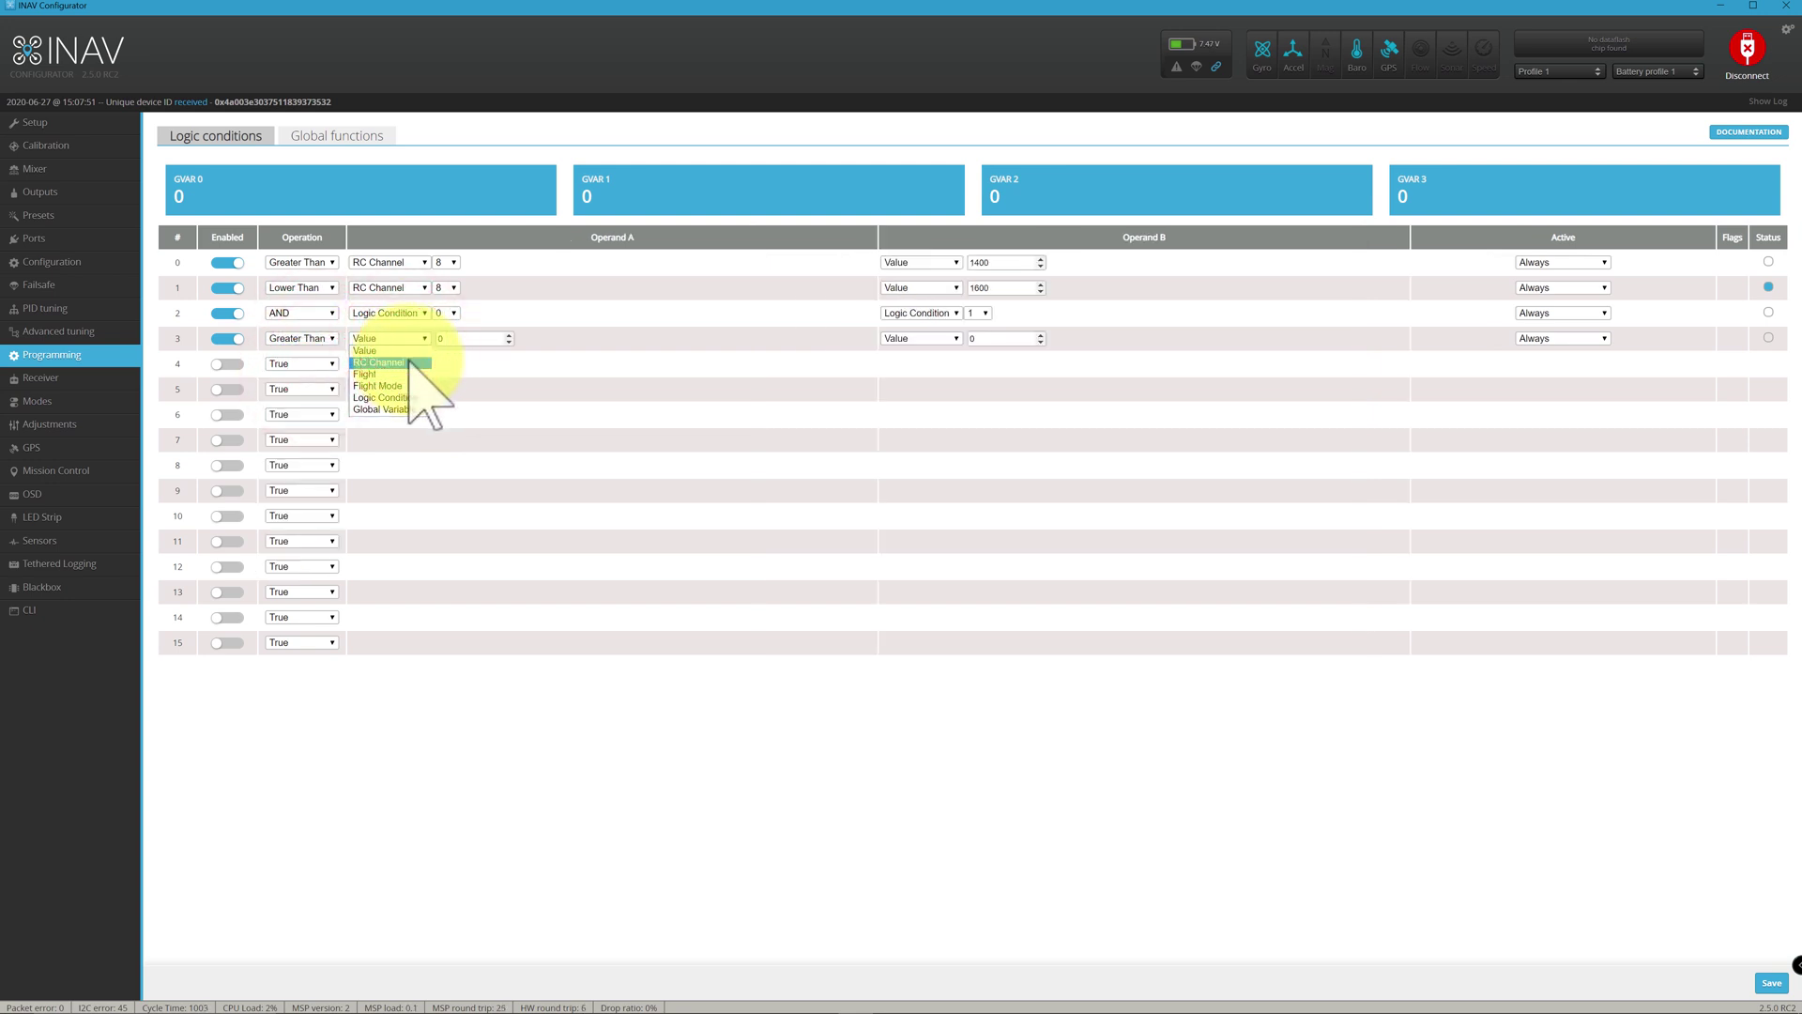
click(411, 362)
click(448, 339)
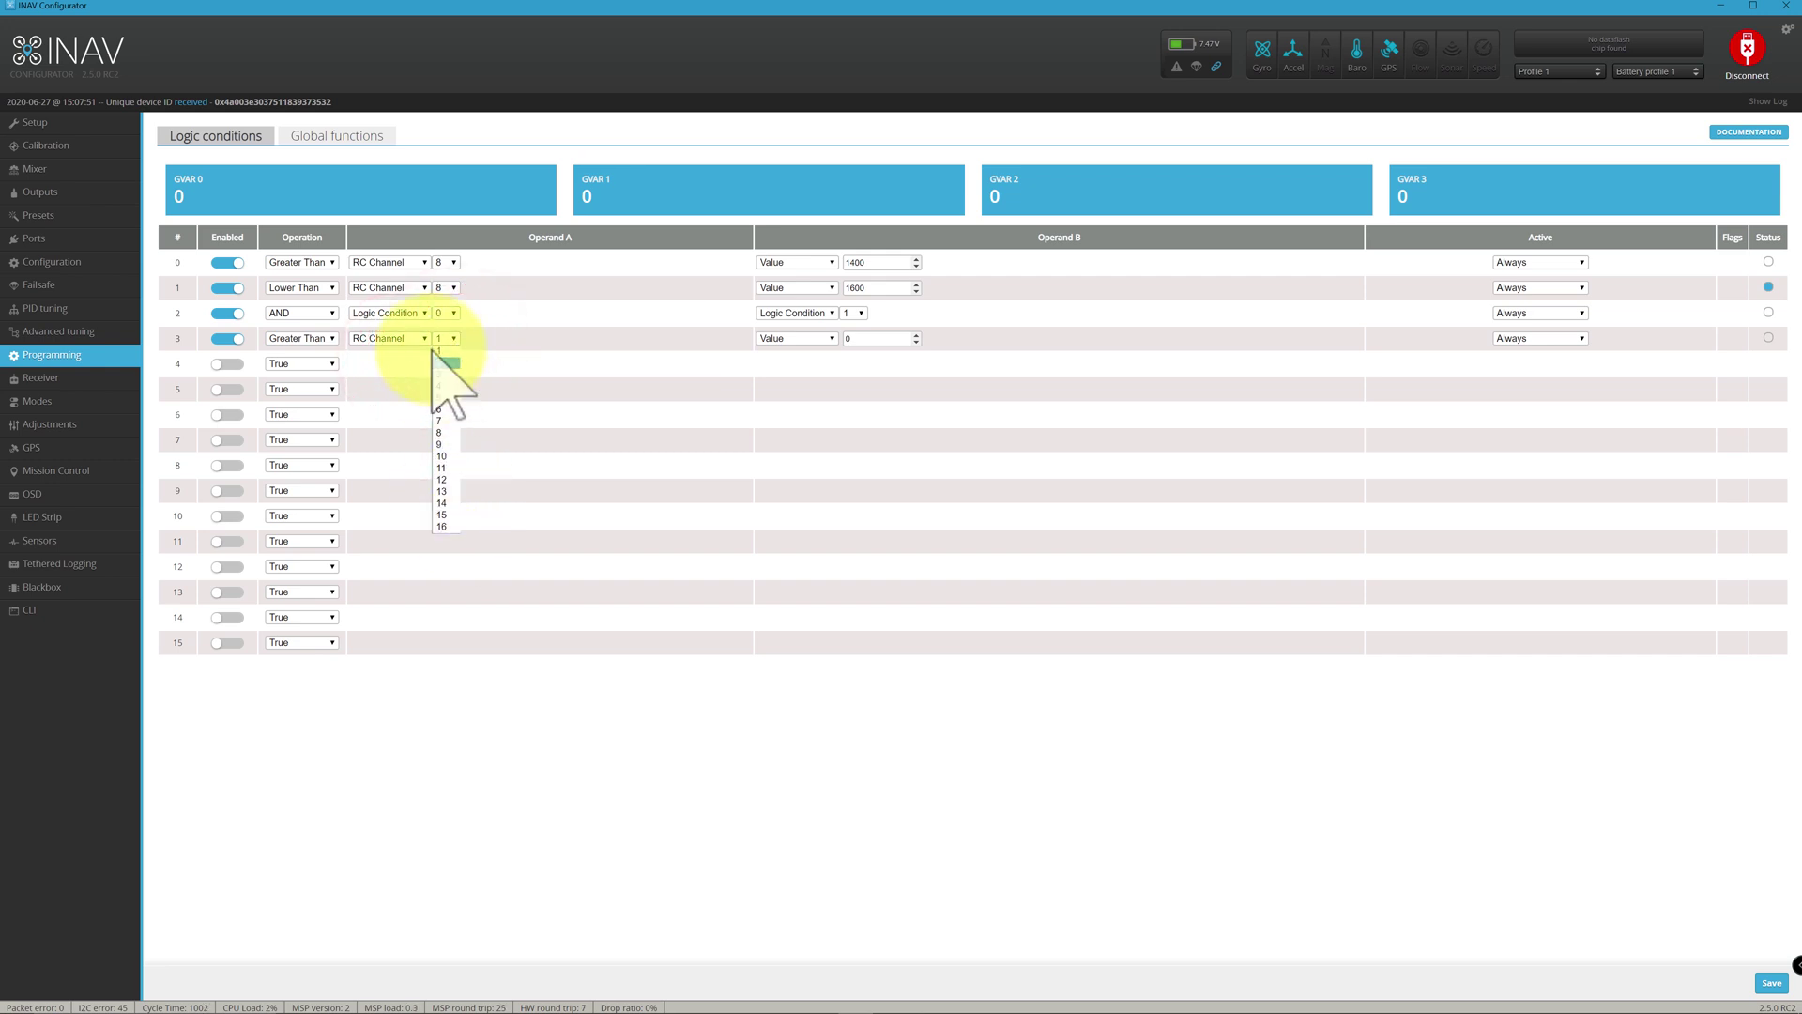
click(391, 339)
Switch condition 3's operand A to the Flight parameter Is RTH and browse other flight parameters.
click(387, 372)
click(495, 338)
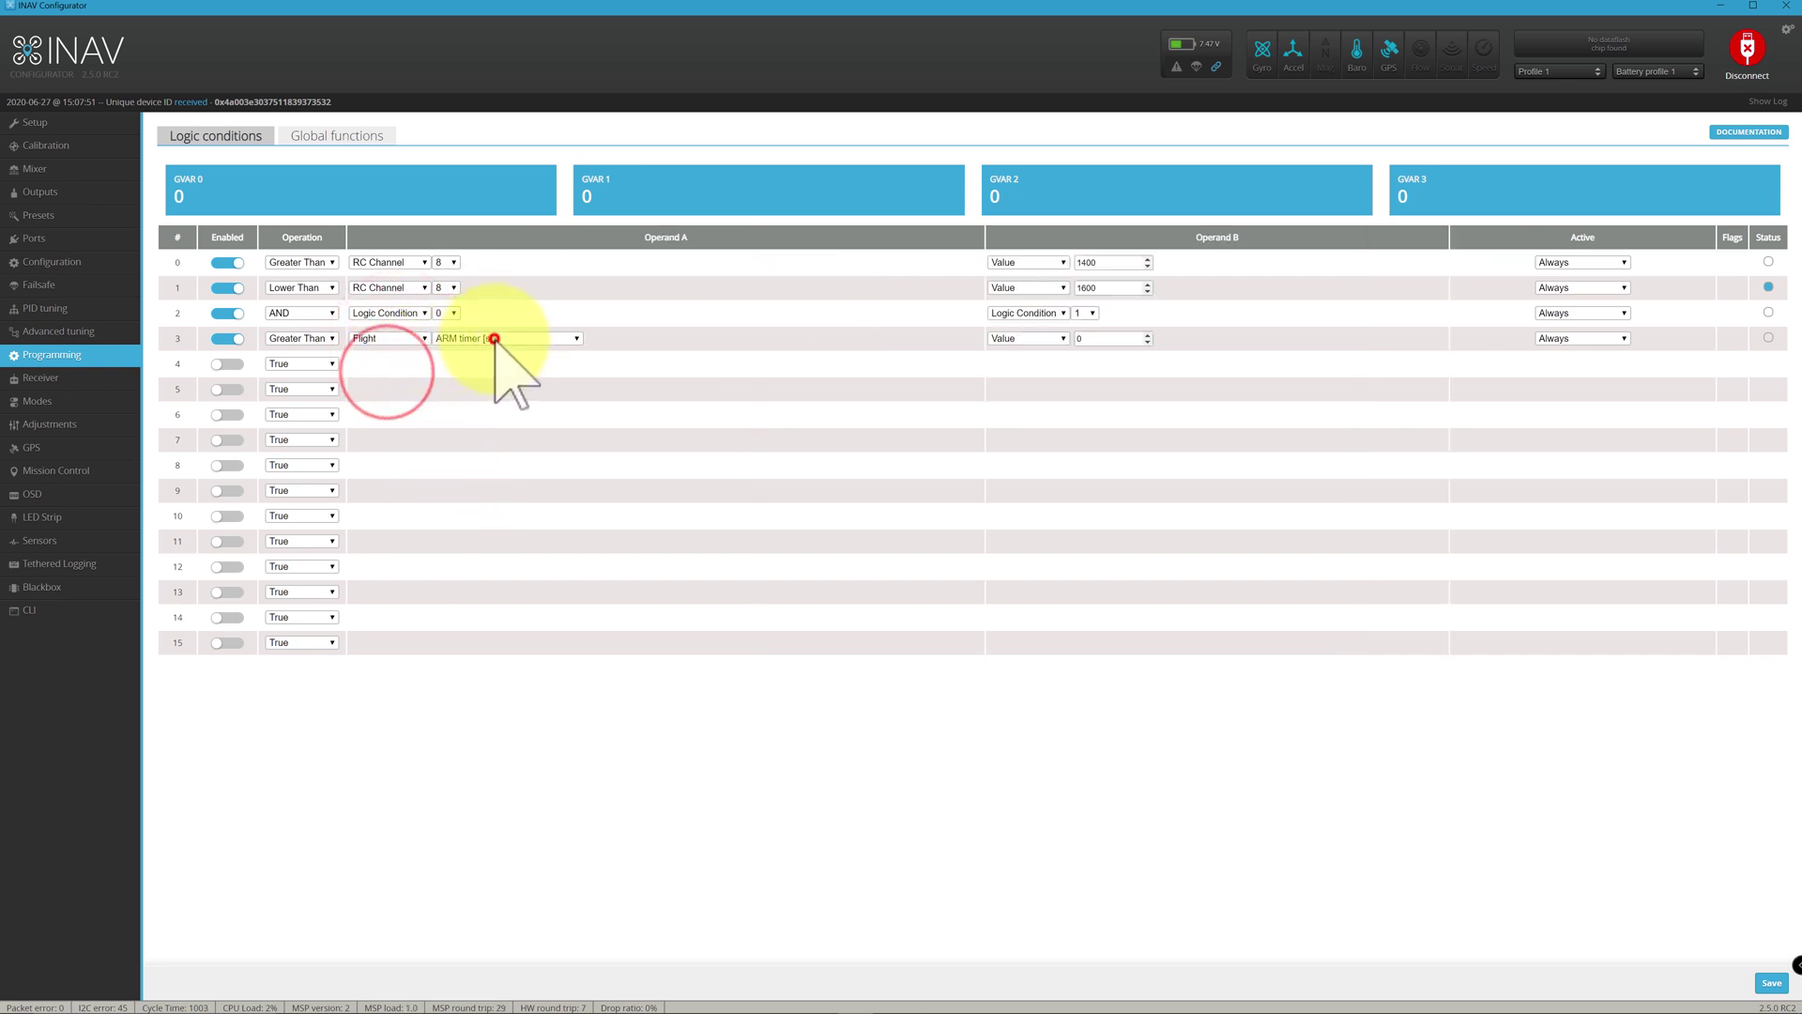
drag(577, 360, 584, 474)
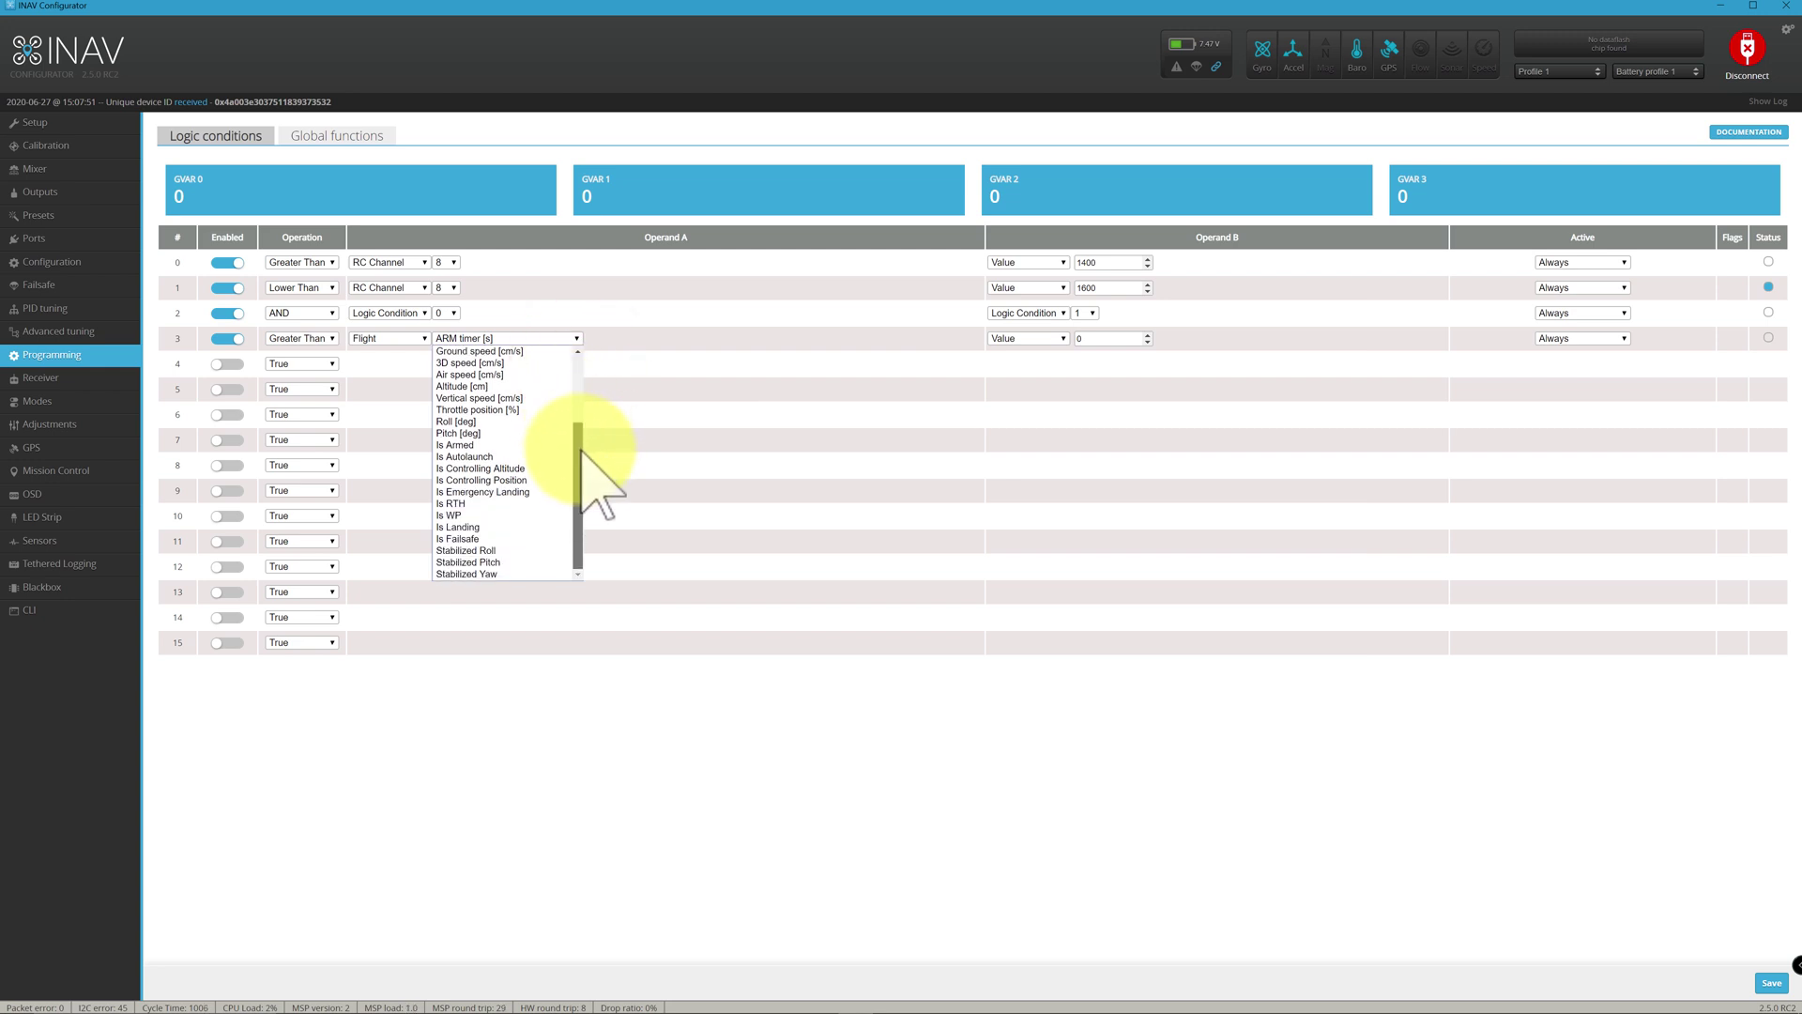
click(455, 504)
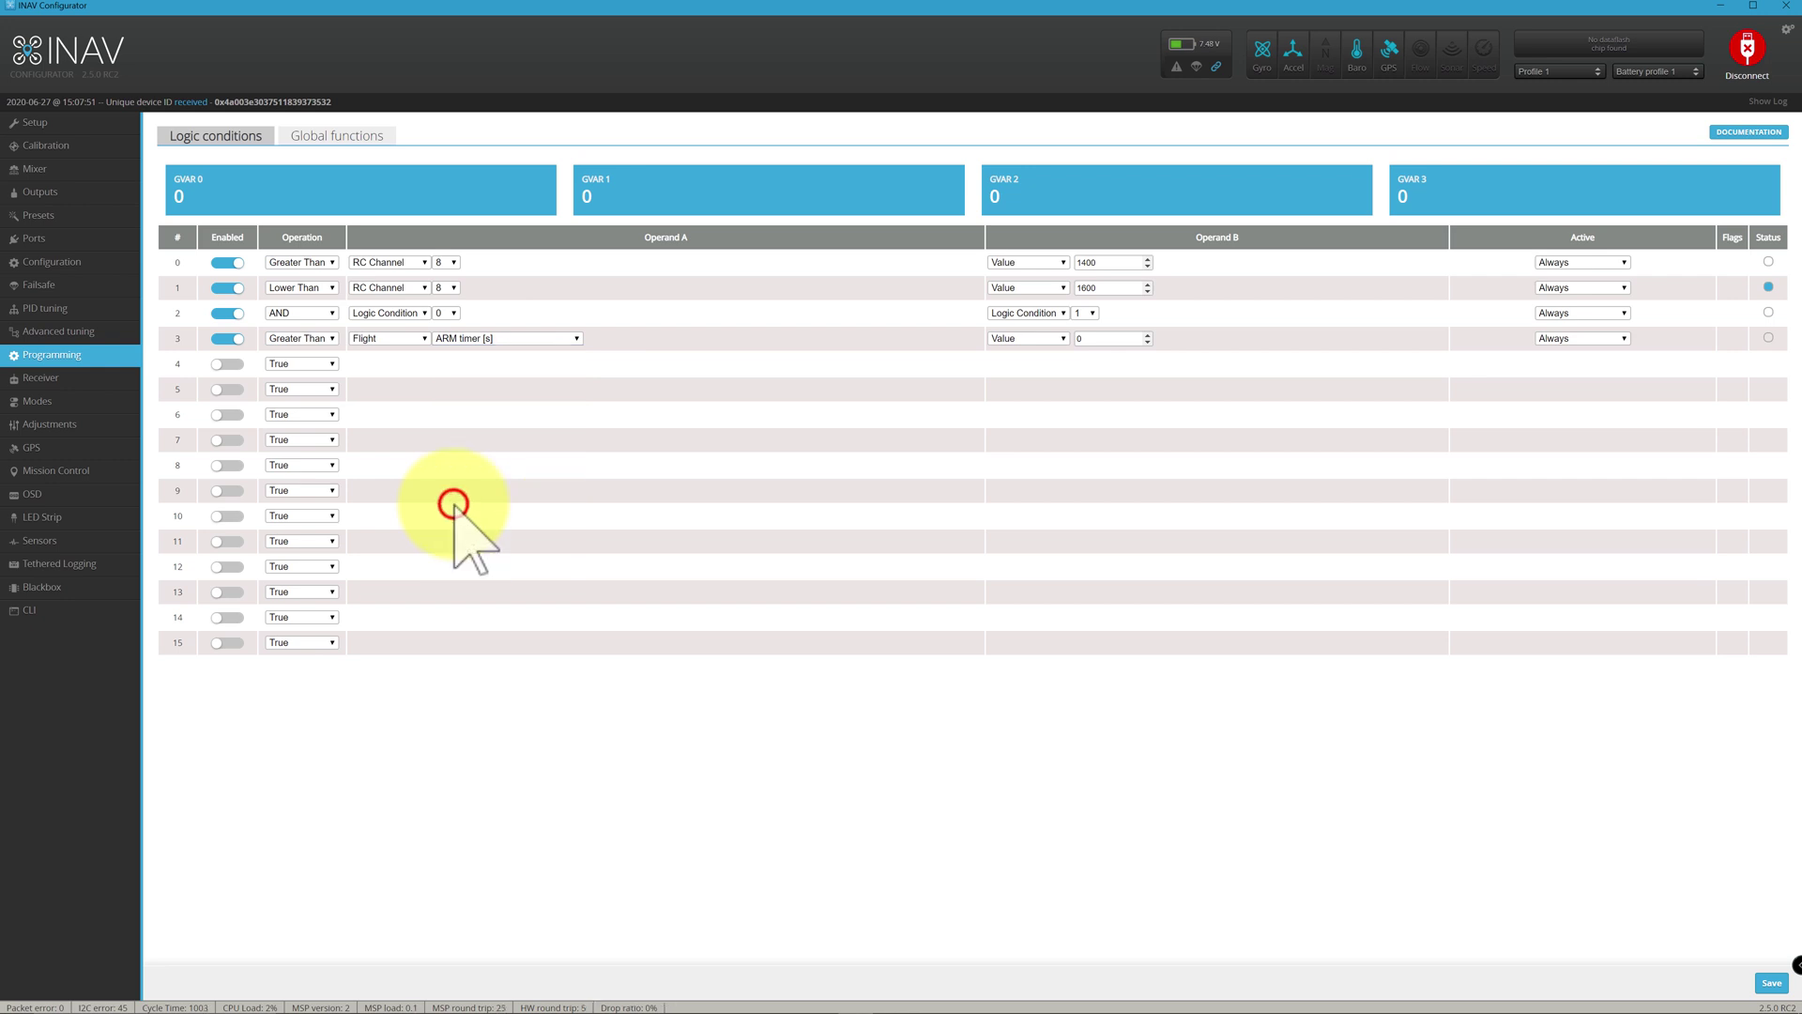
click(403, 340)
click(401, 342)
click(460, 340)
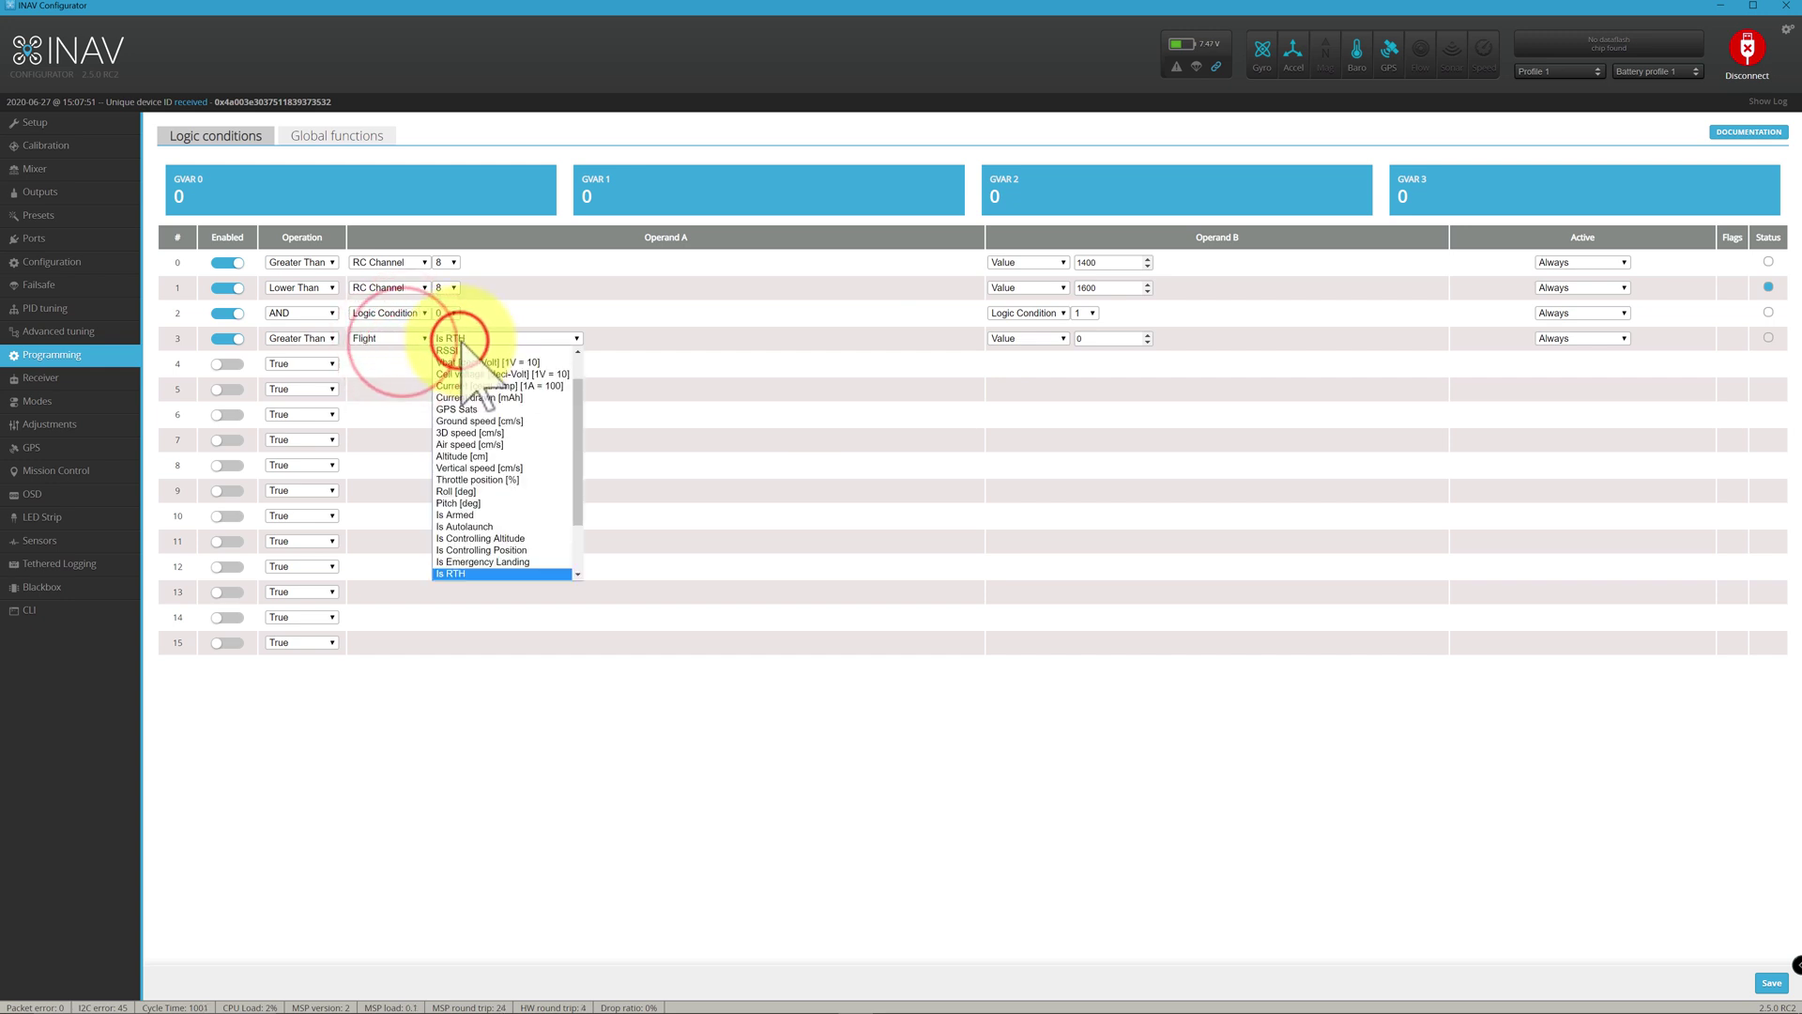
scroll(470, 361, up, 5)
mouse_move(576, 373)
mouse_down()
mouse_move(599, 488)
mouse_move(583, 362)
mouse_up()
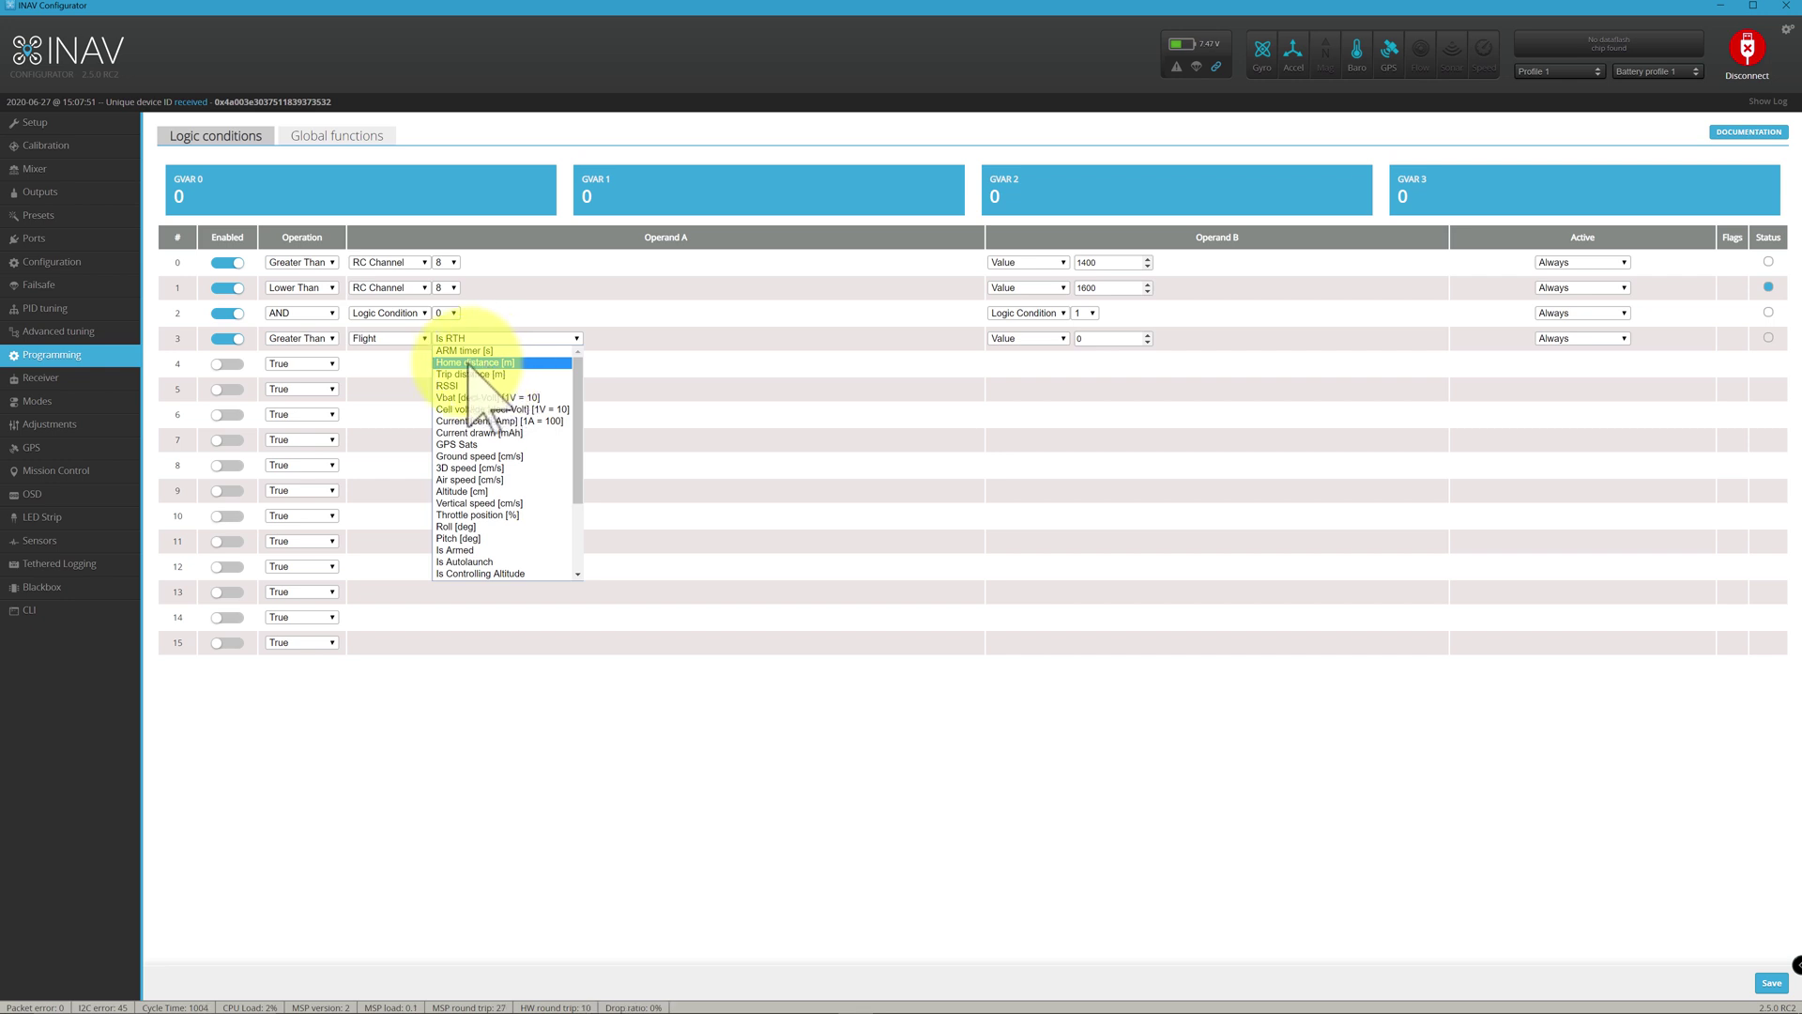
Change condition 3 to Equal with operand A set to Home distance [m].
click(324, 338)
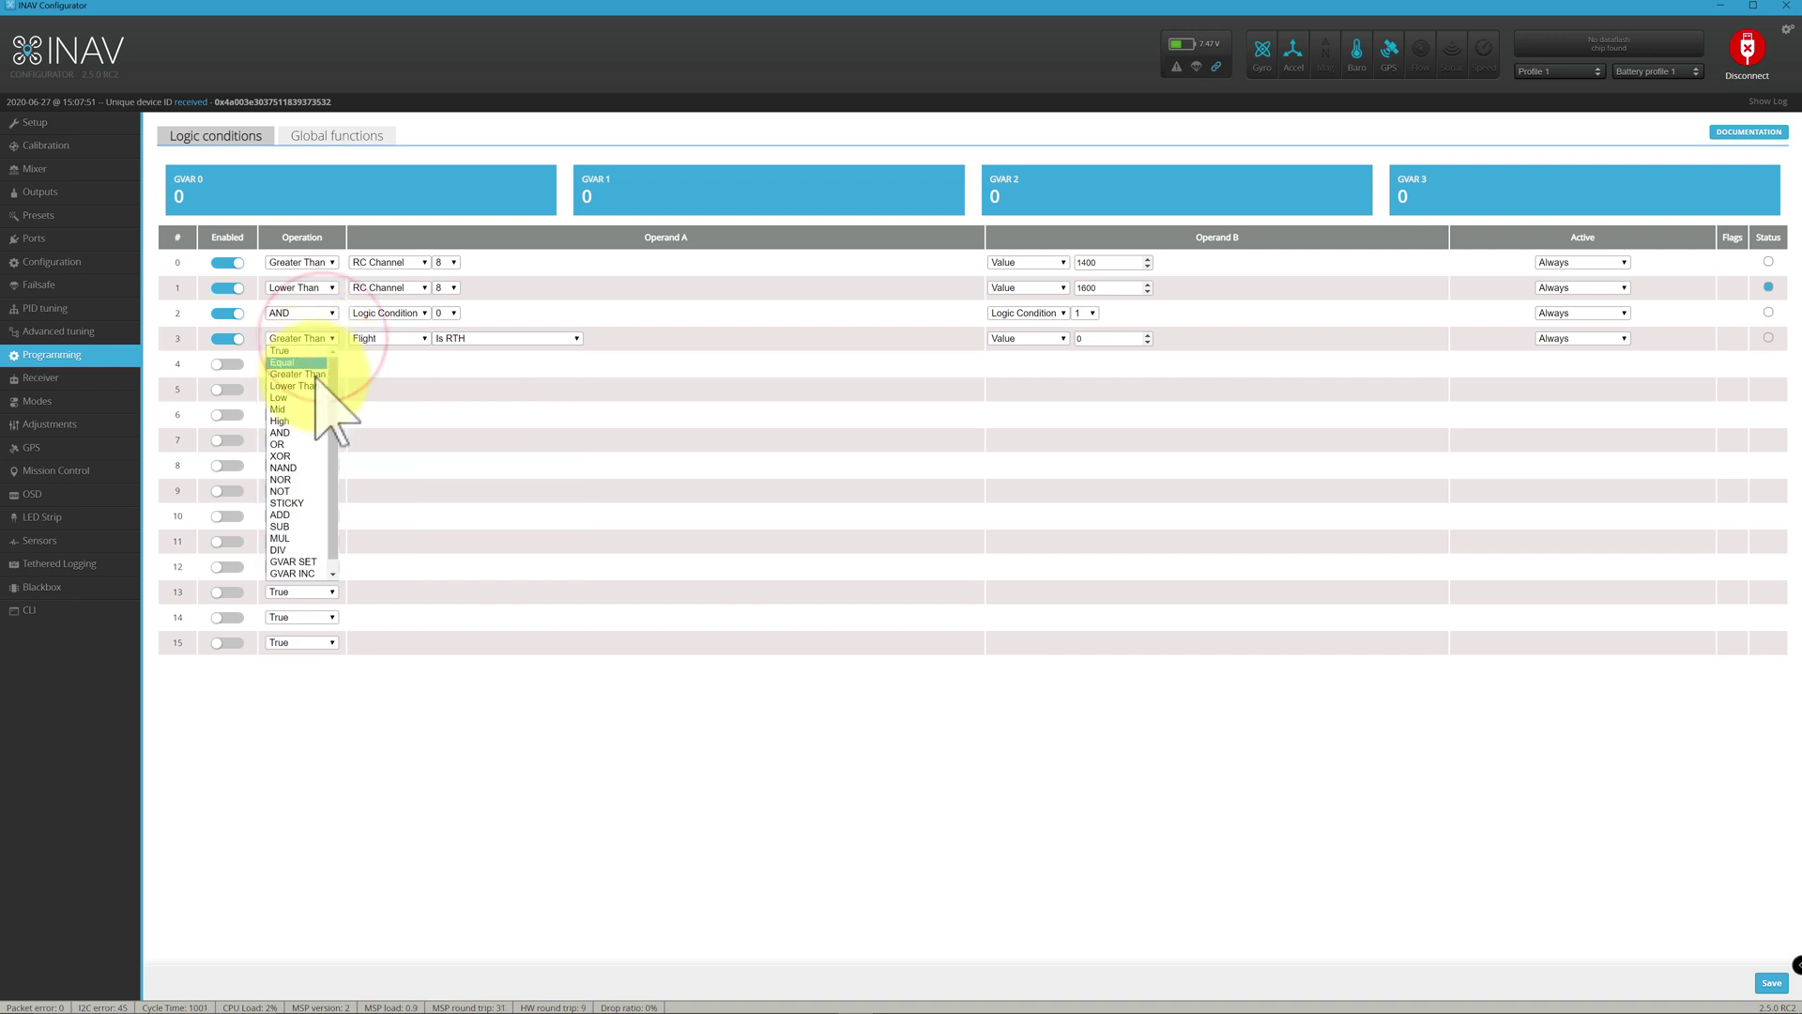
click(301, 362)
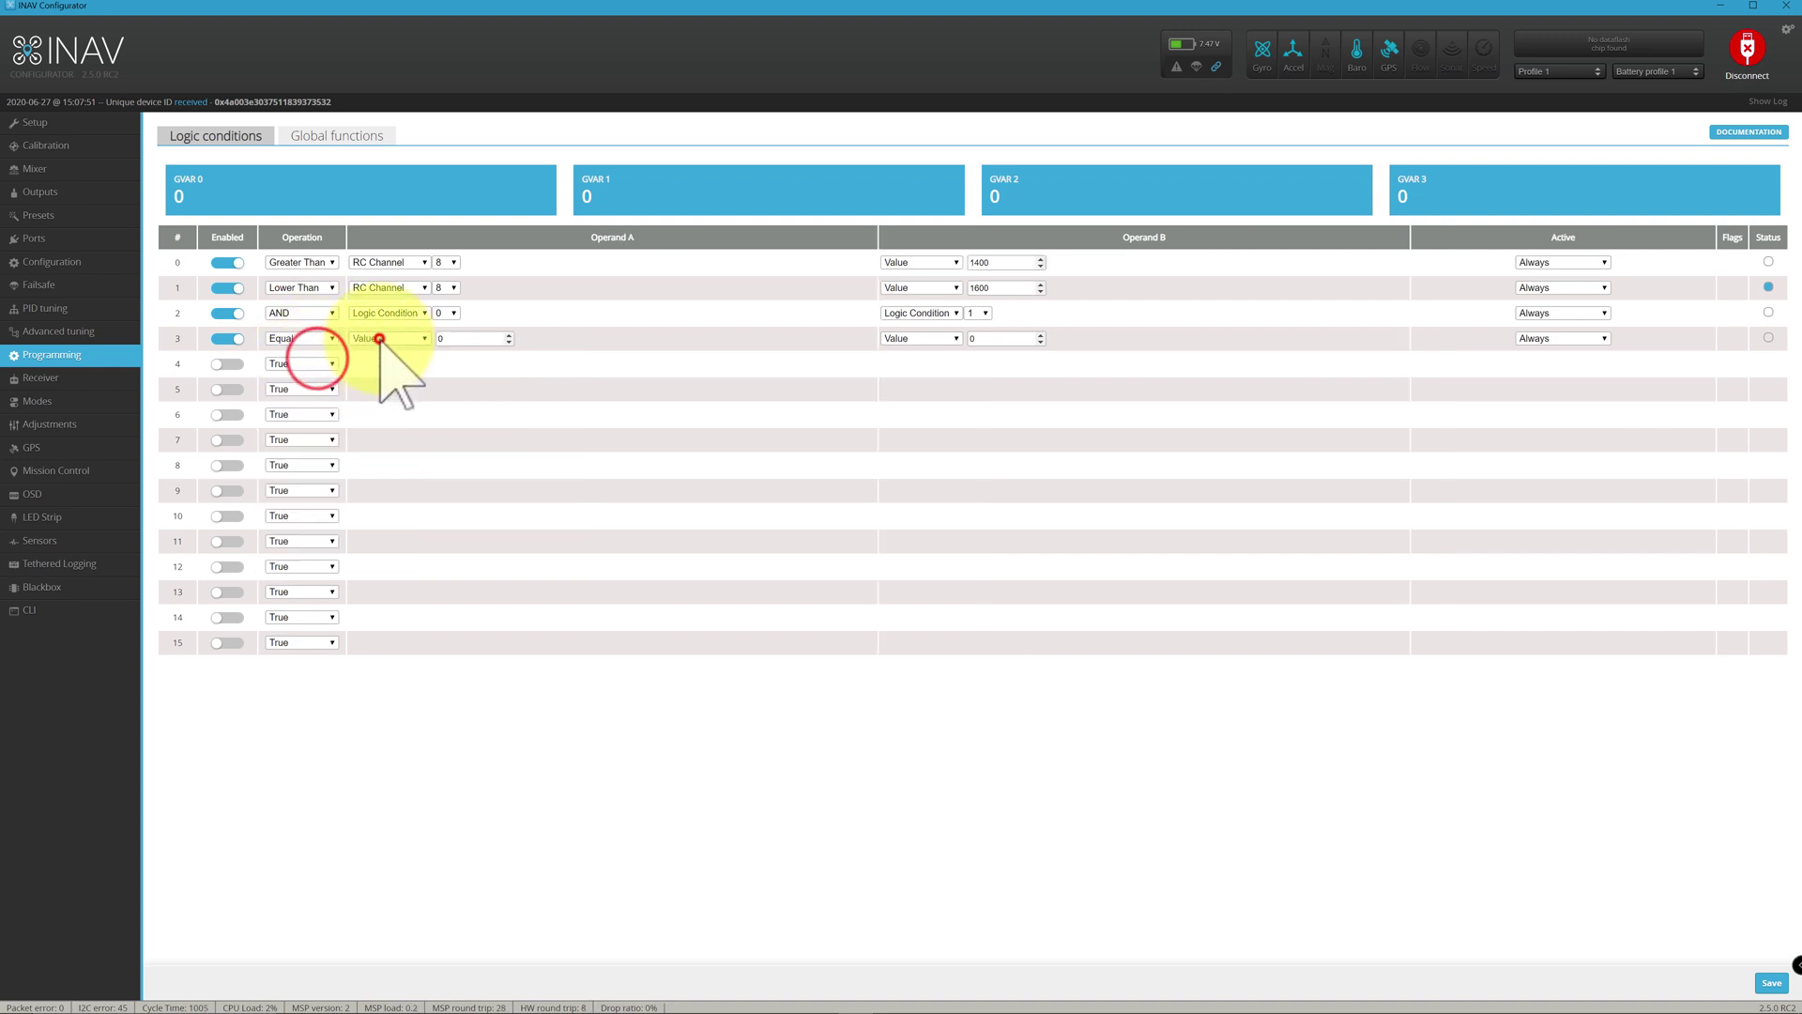
click(384, 338)
click(387, 373)
click(496, 338)
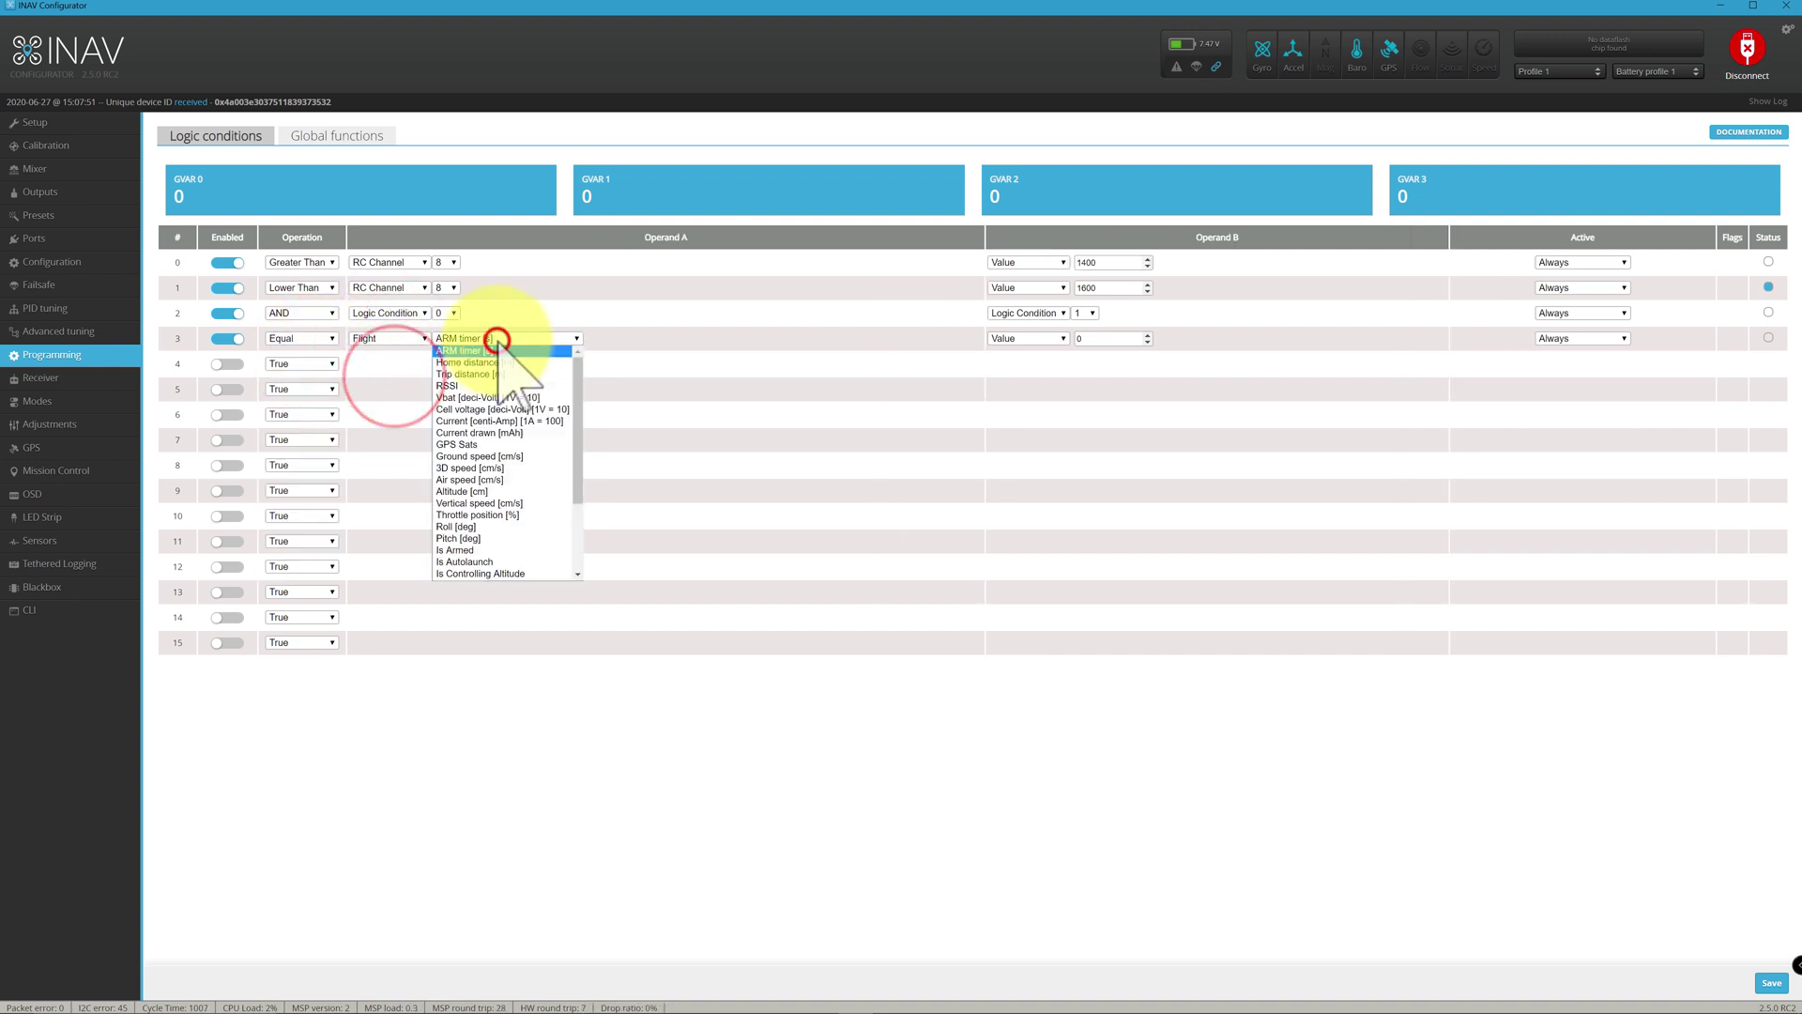
click(503, 364)
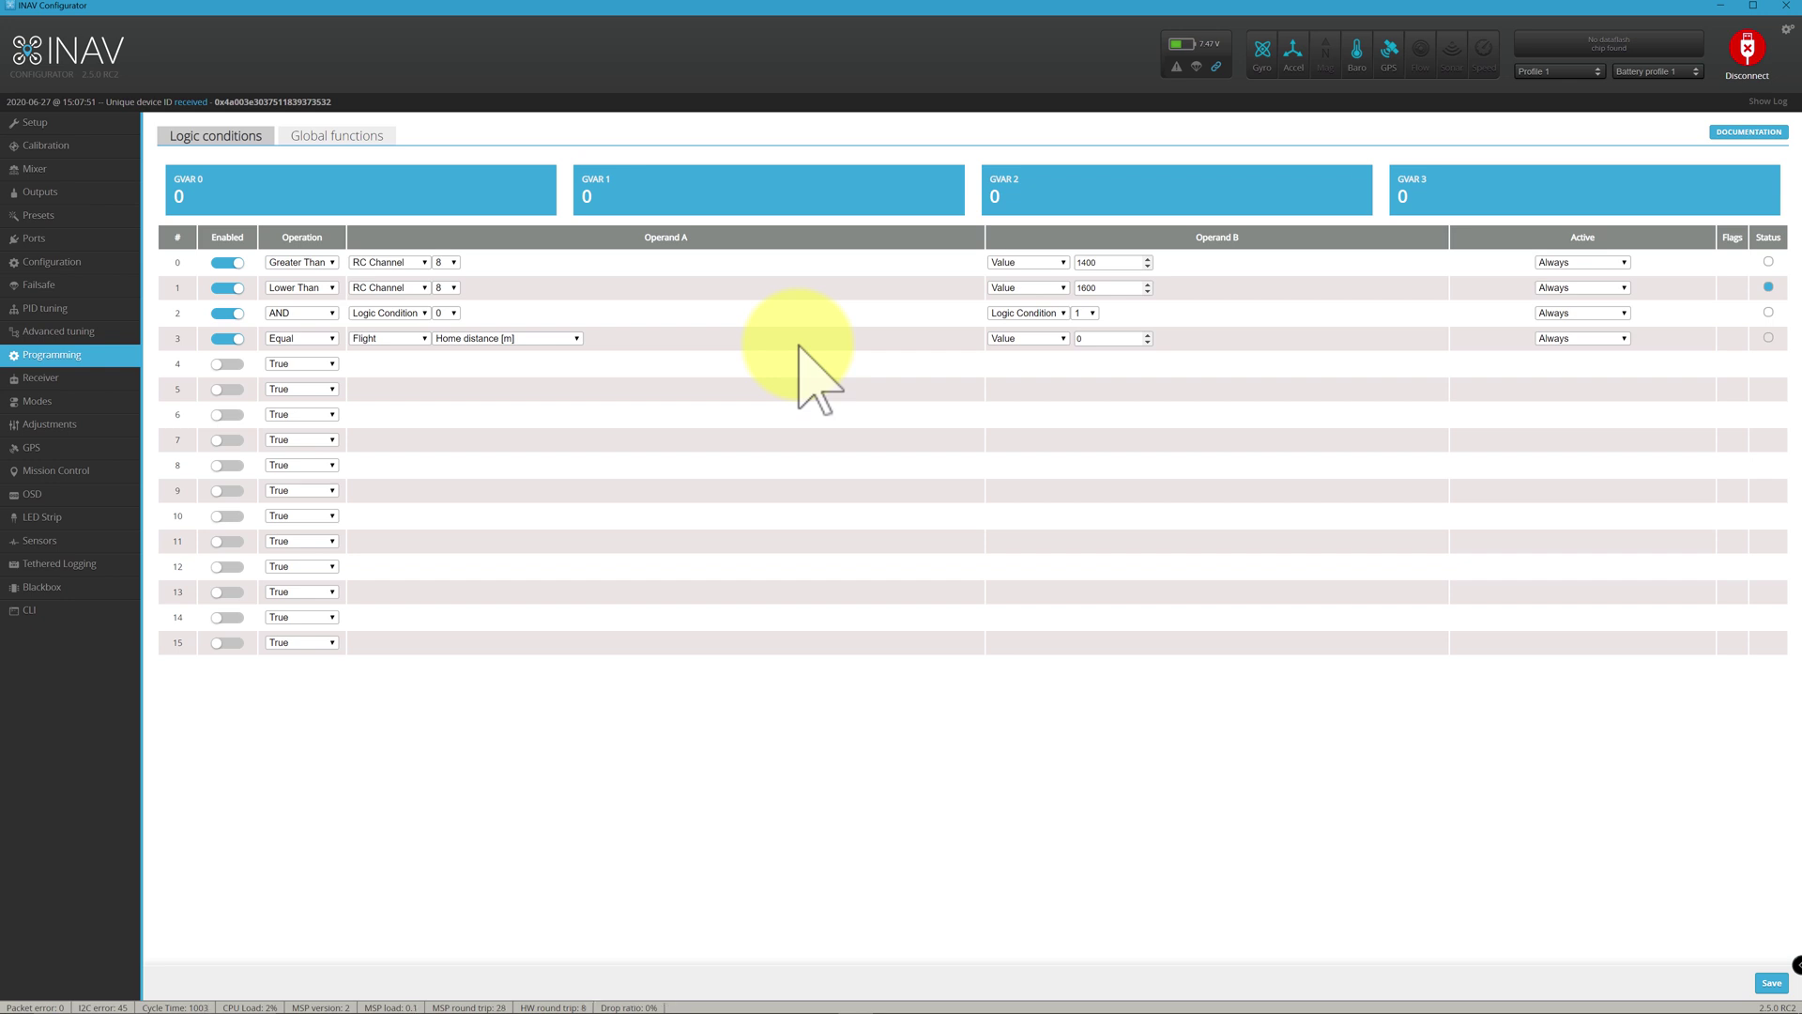
click(480, 339)
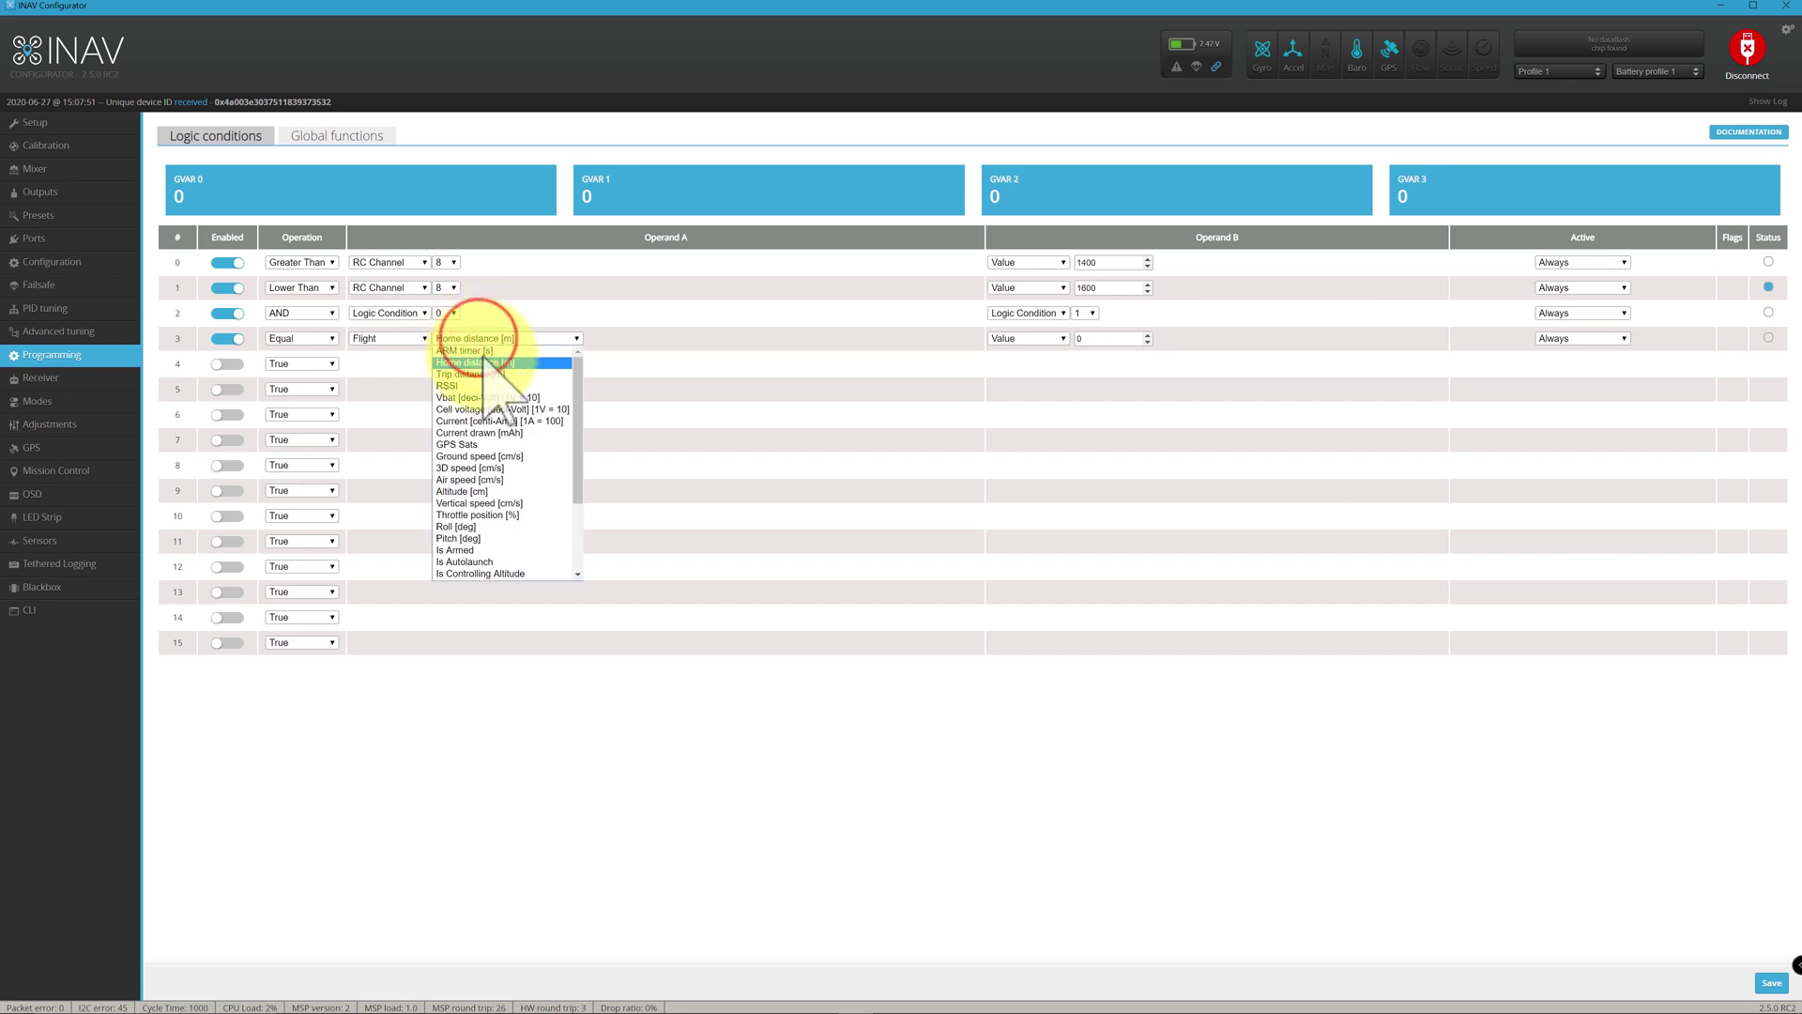
drag(578, 385, 593, 433)
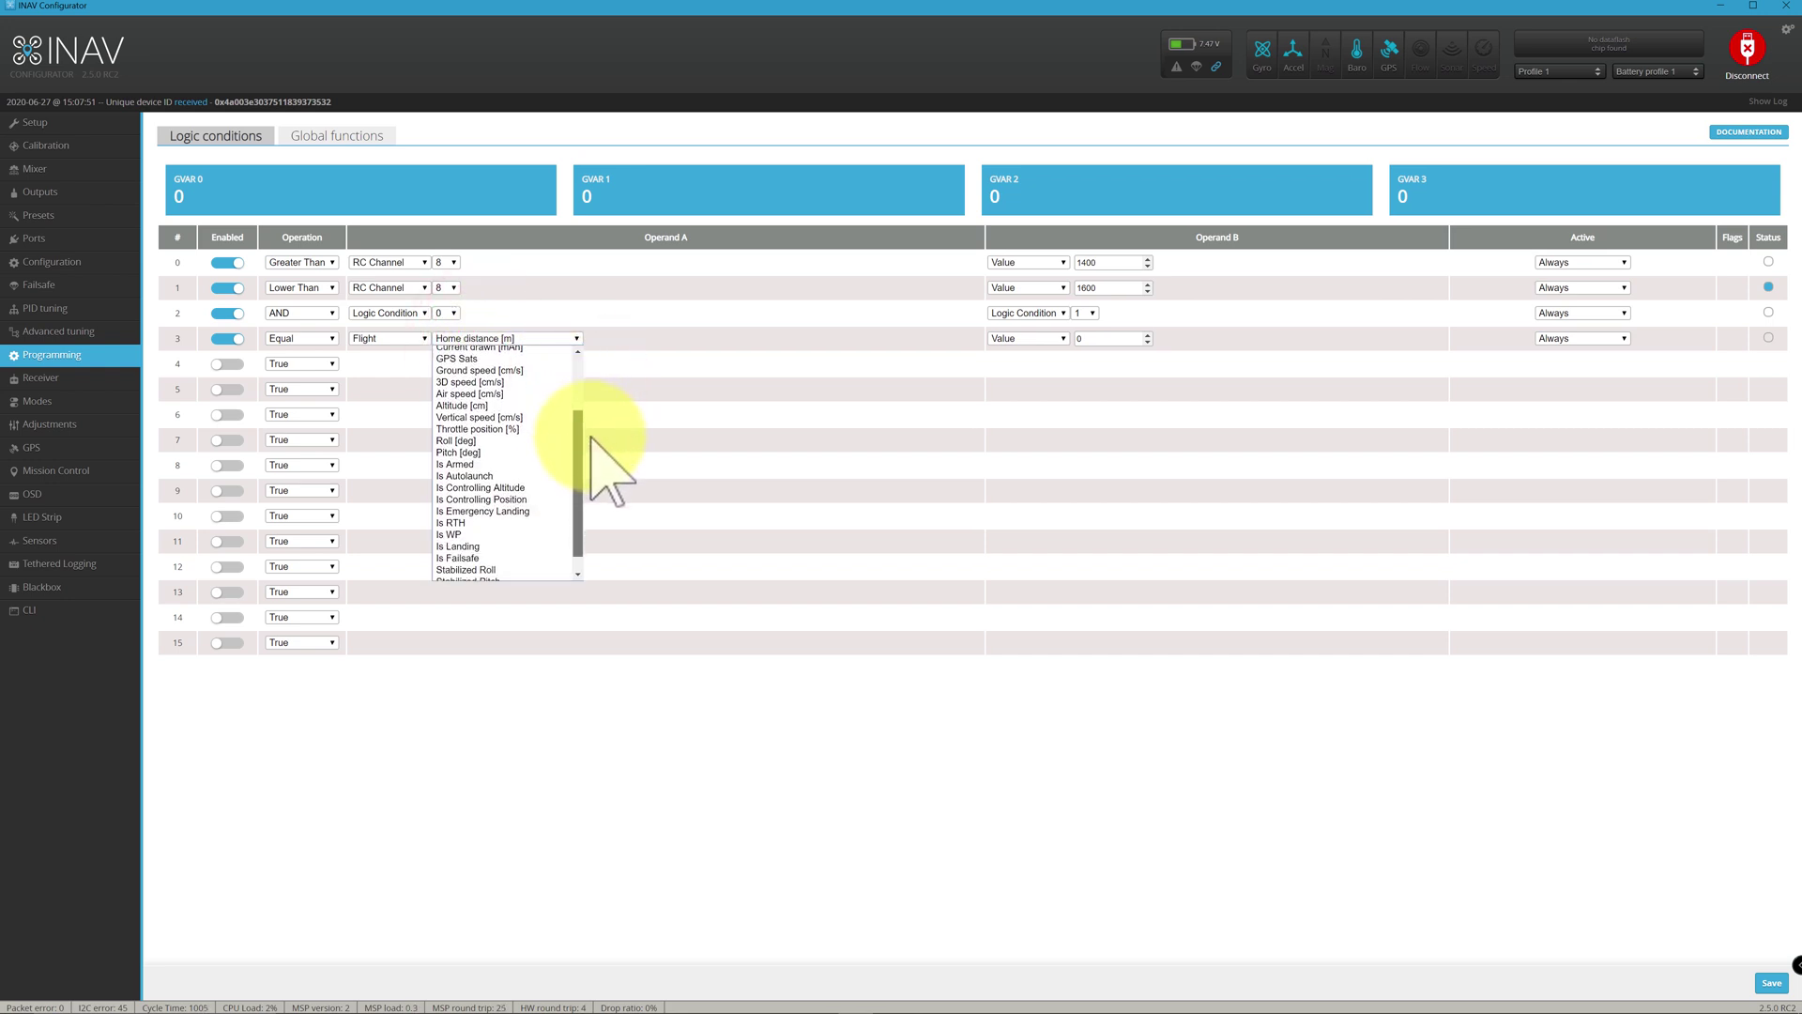
scroll(601, 437, up, 1)
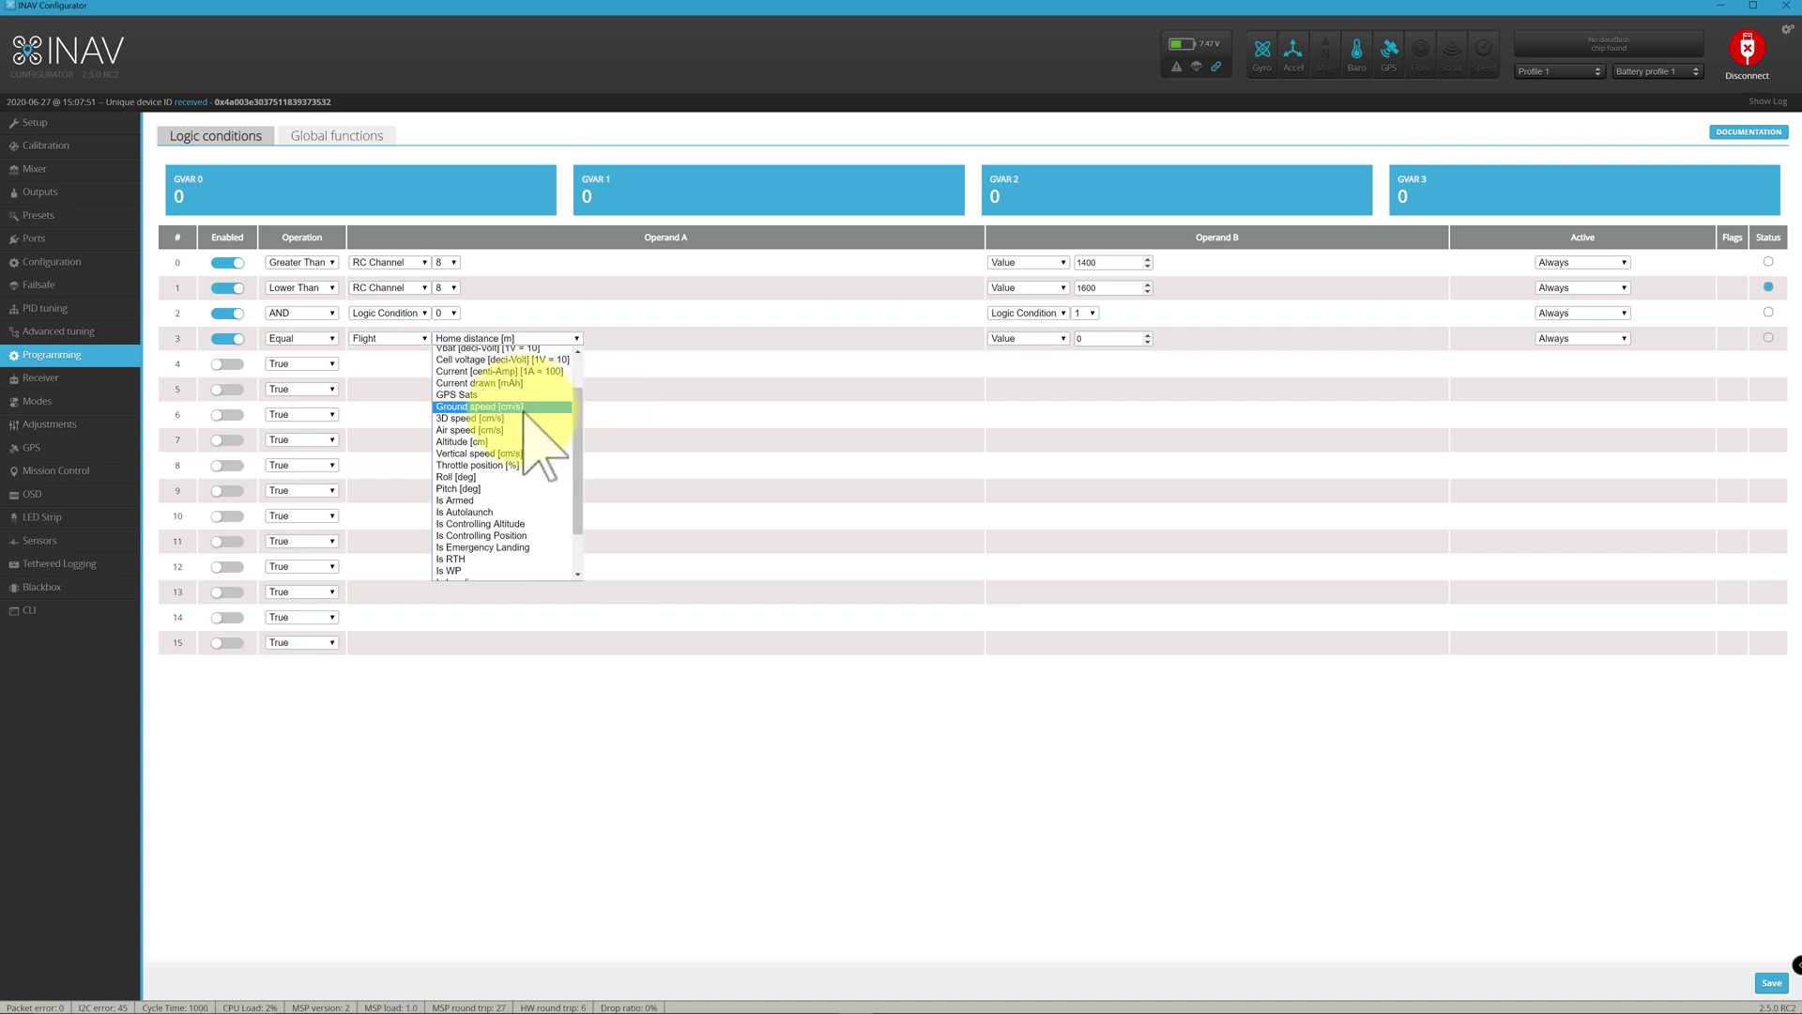
drag(576, 394, 611, 511)
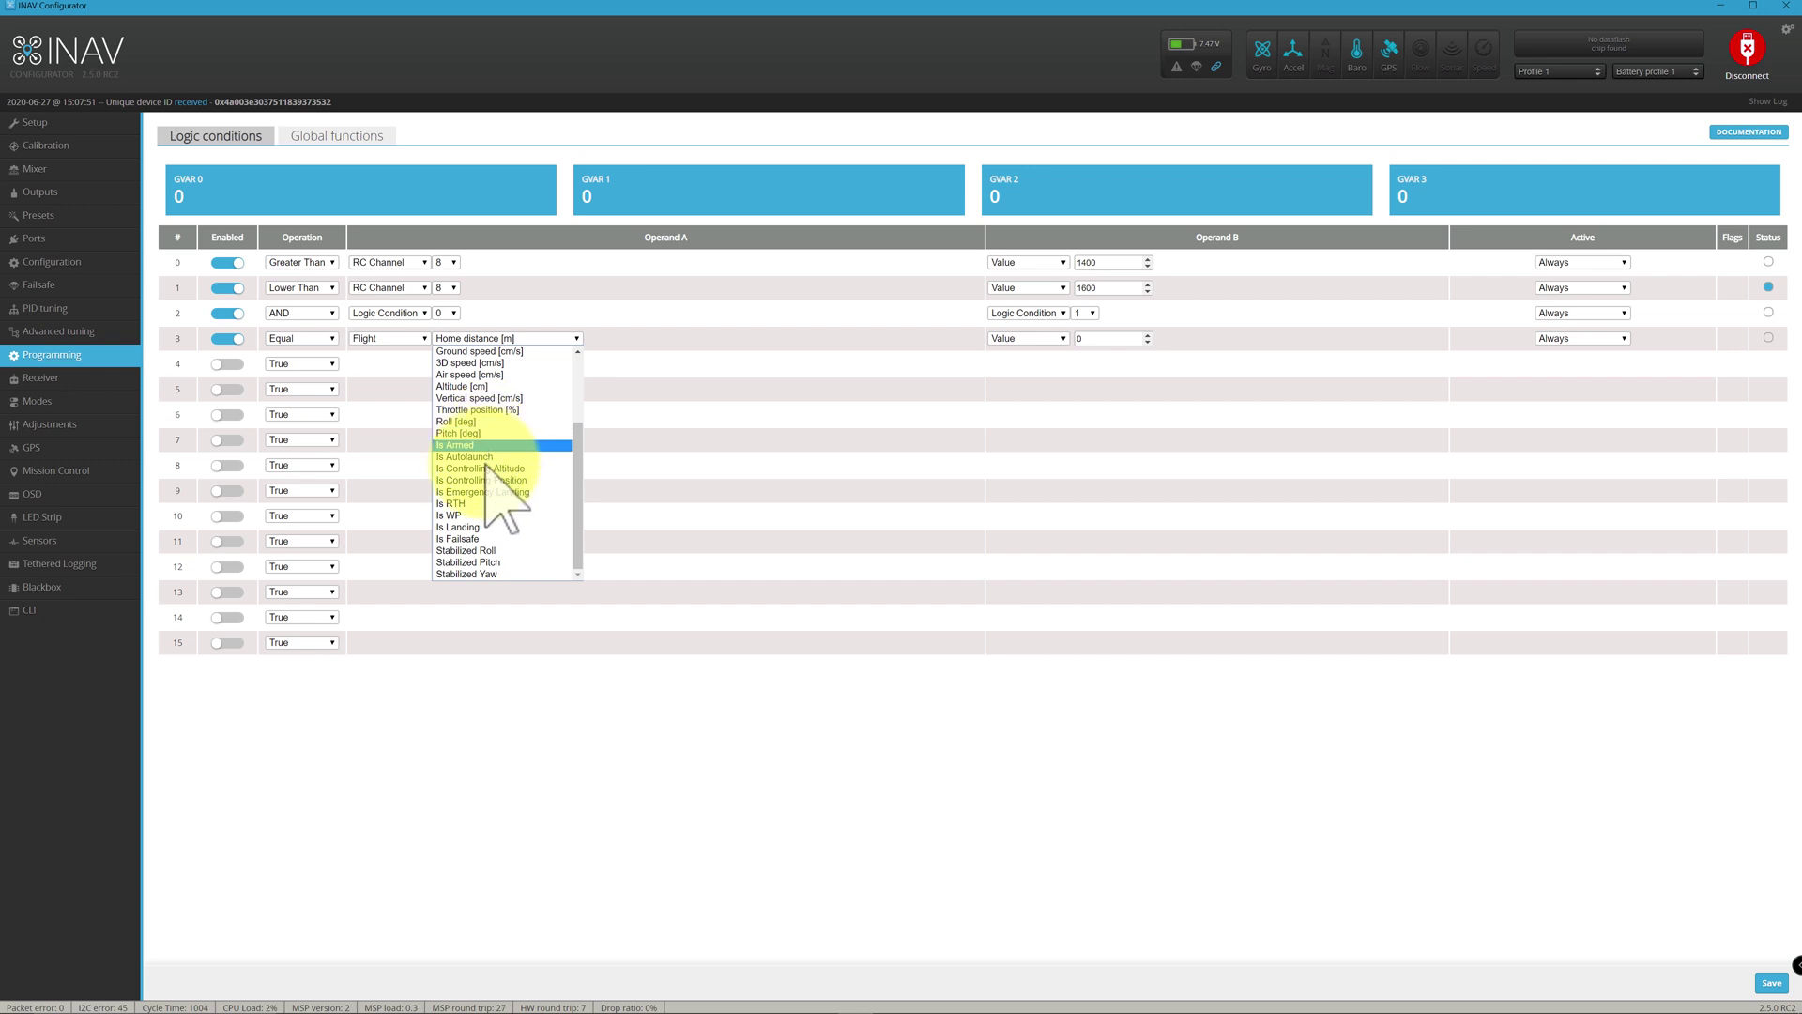
Try Flight Mode (Failsafe), then Logic Condition as condition 3's operand type.
click(410, 338)
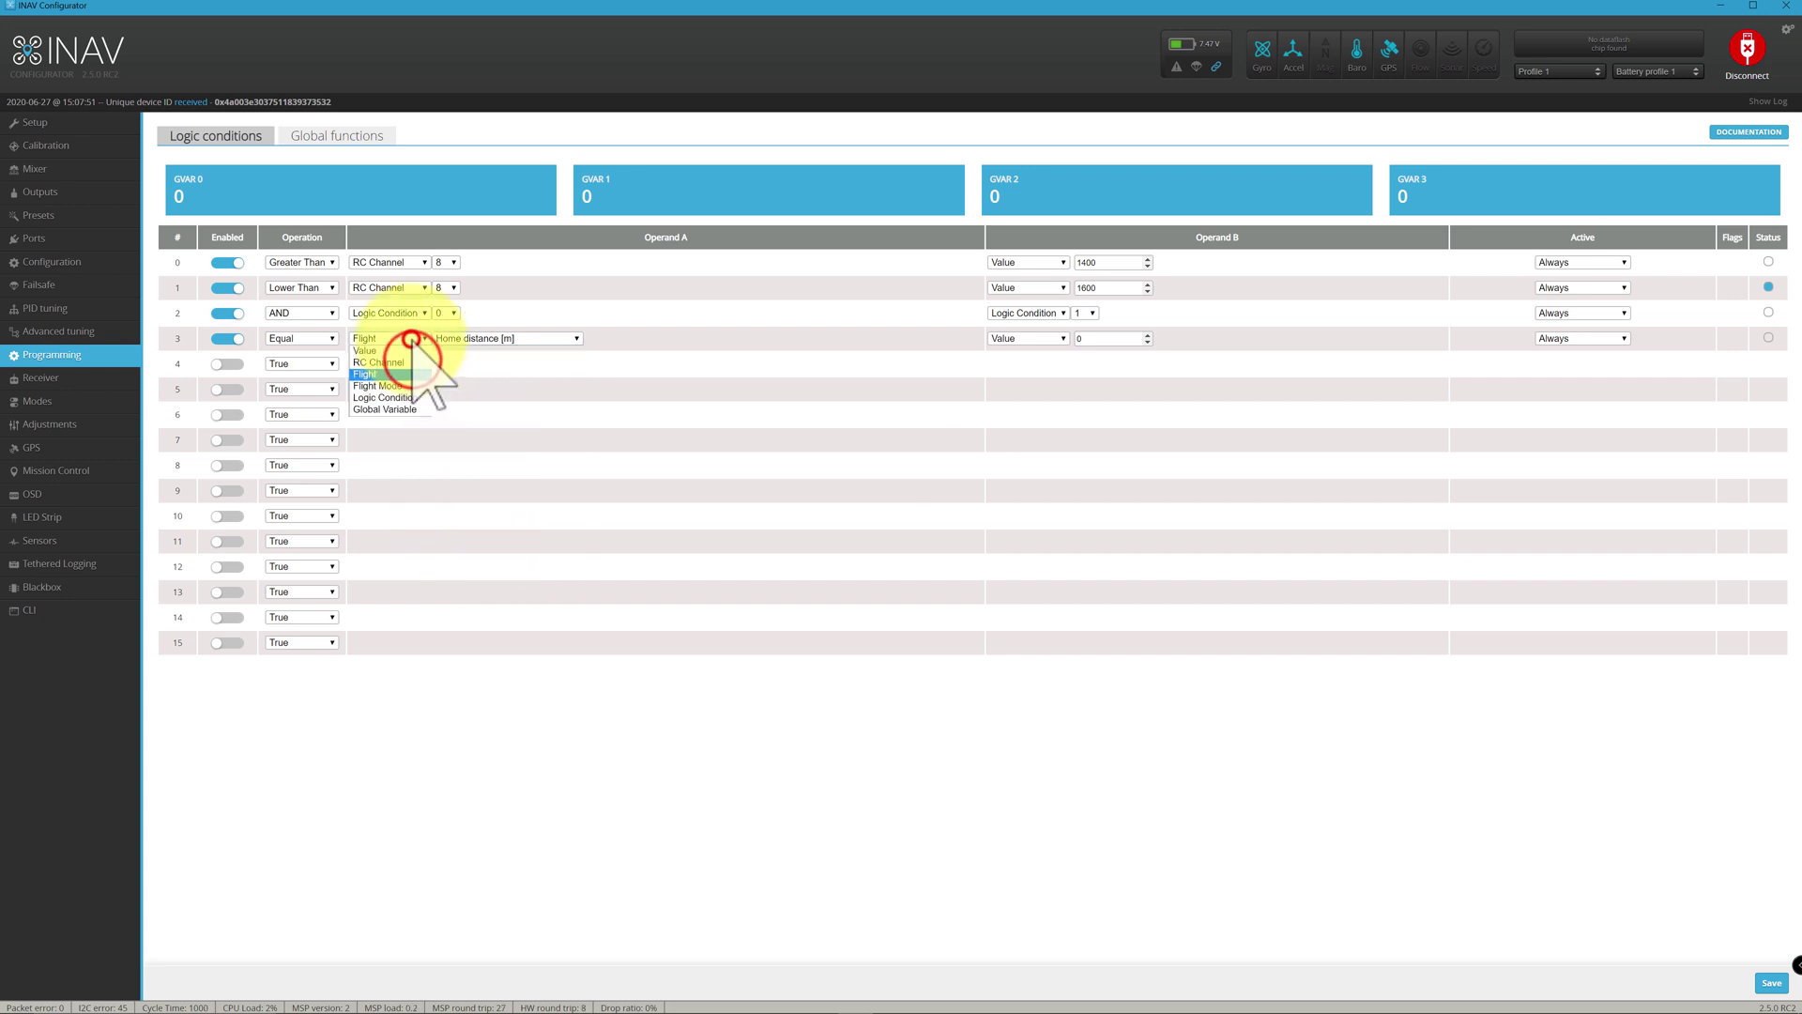
click(392, 387)
click(475, 338)
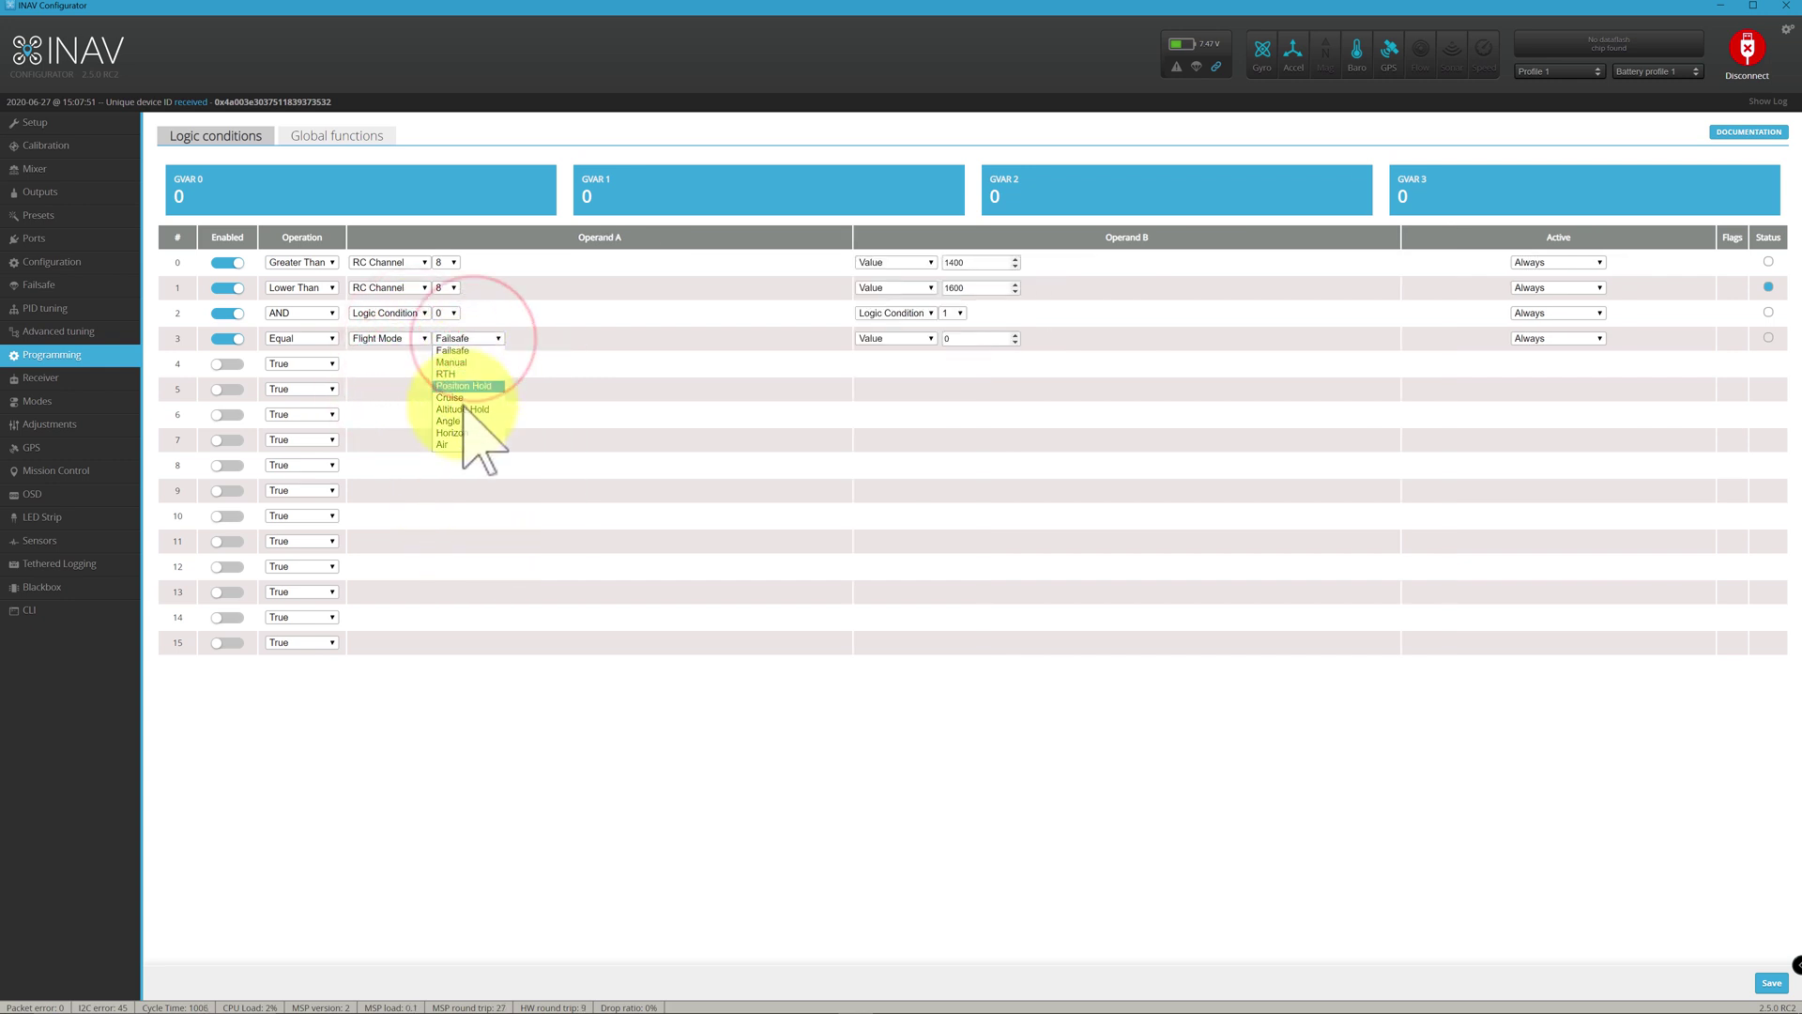
click(573, 385)
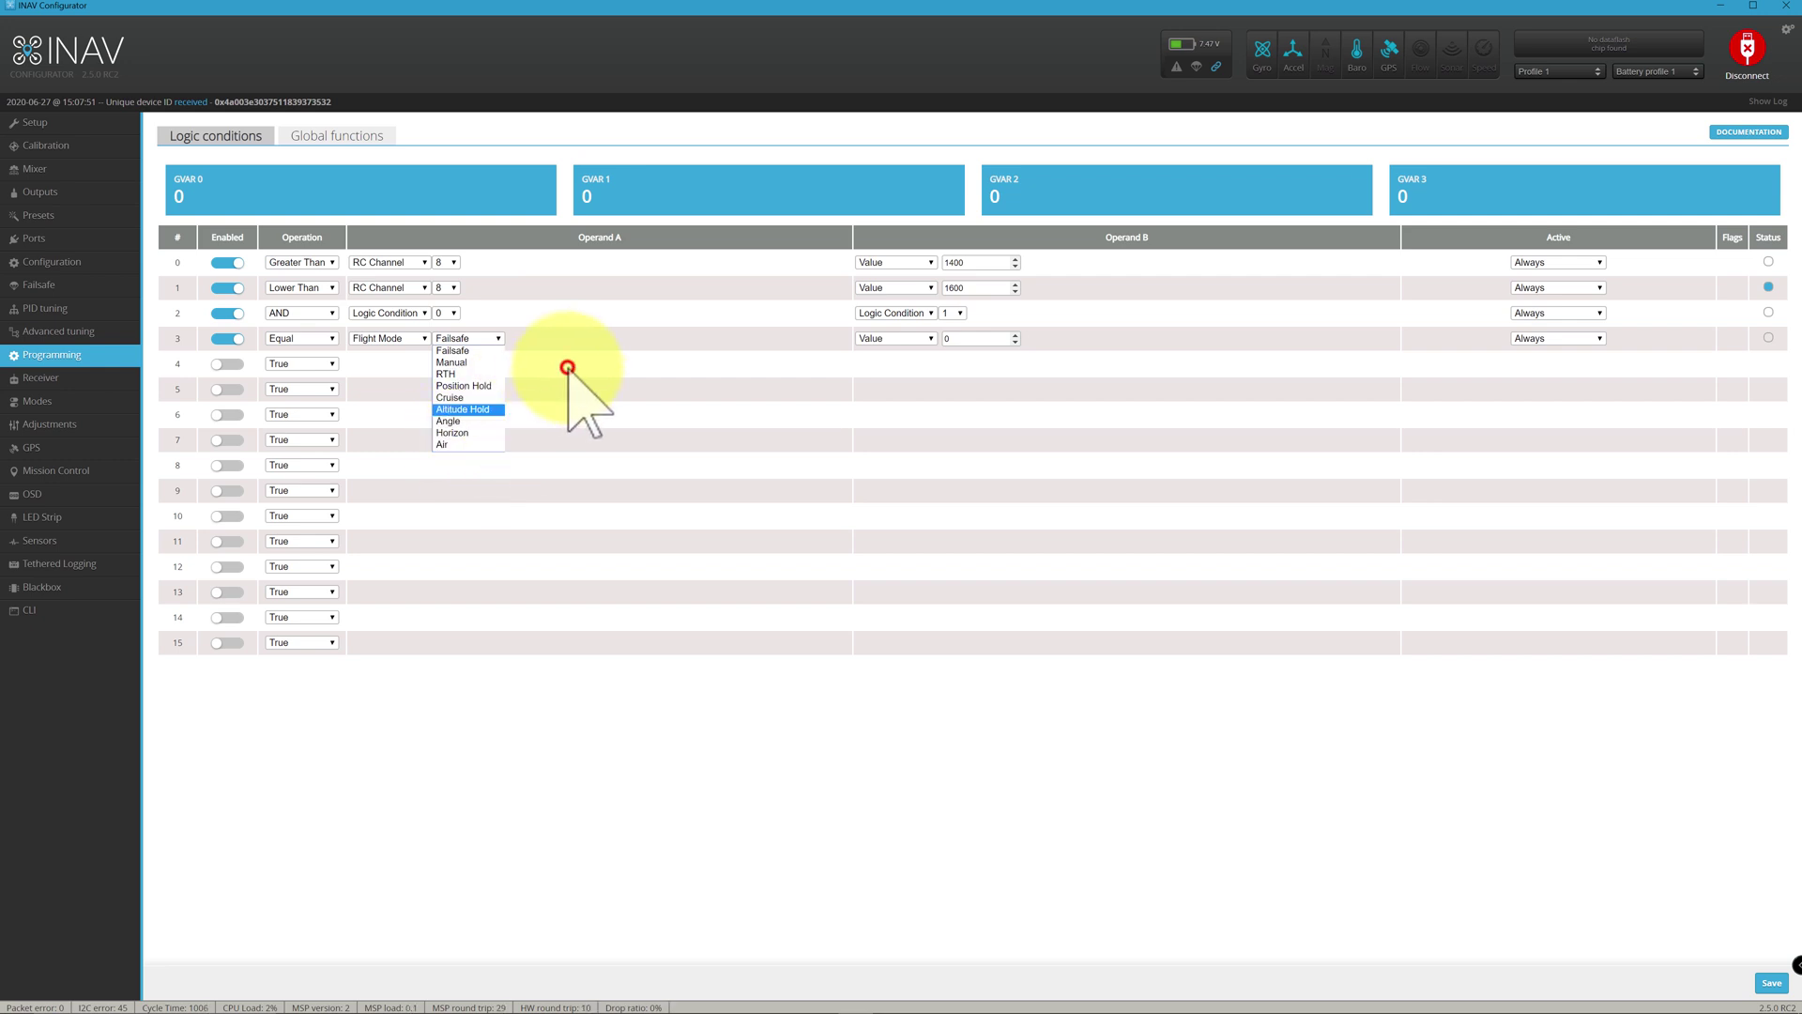
click(394, 338)
click(389, 398)
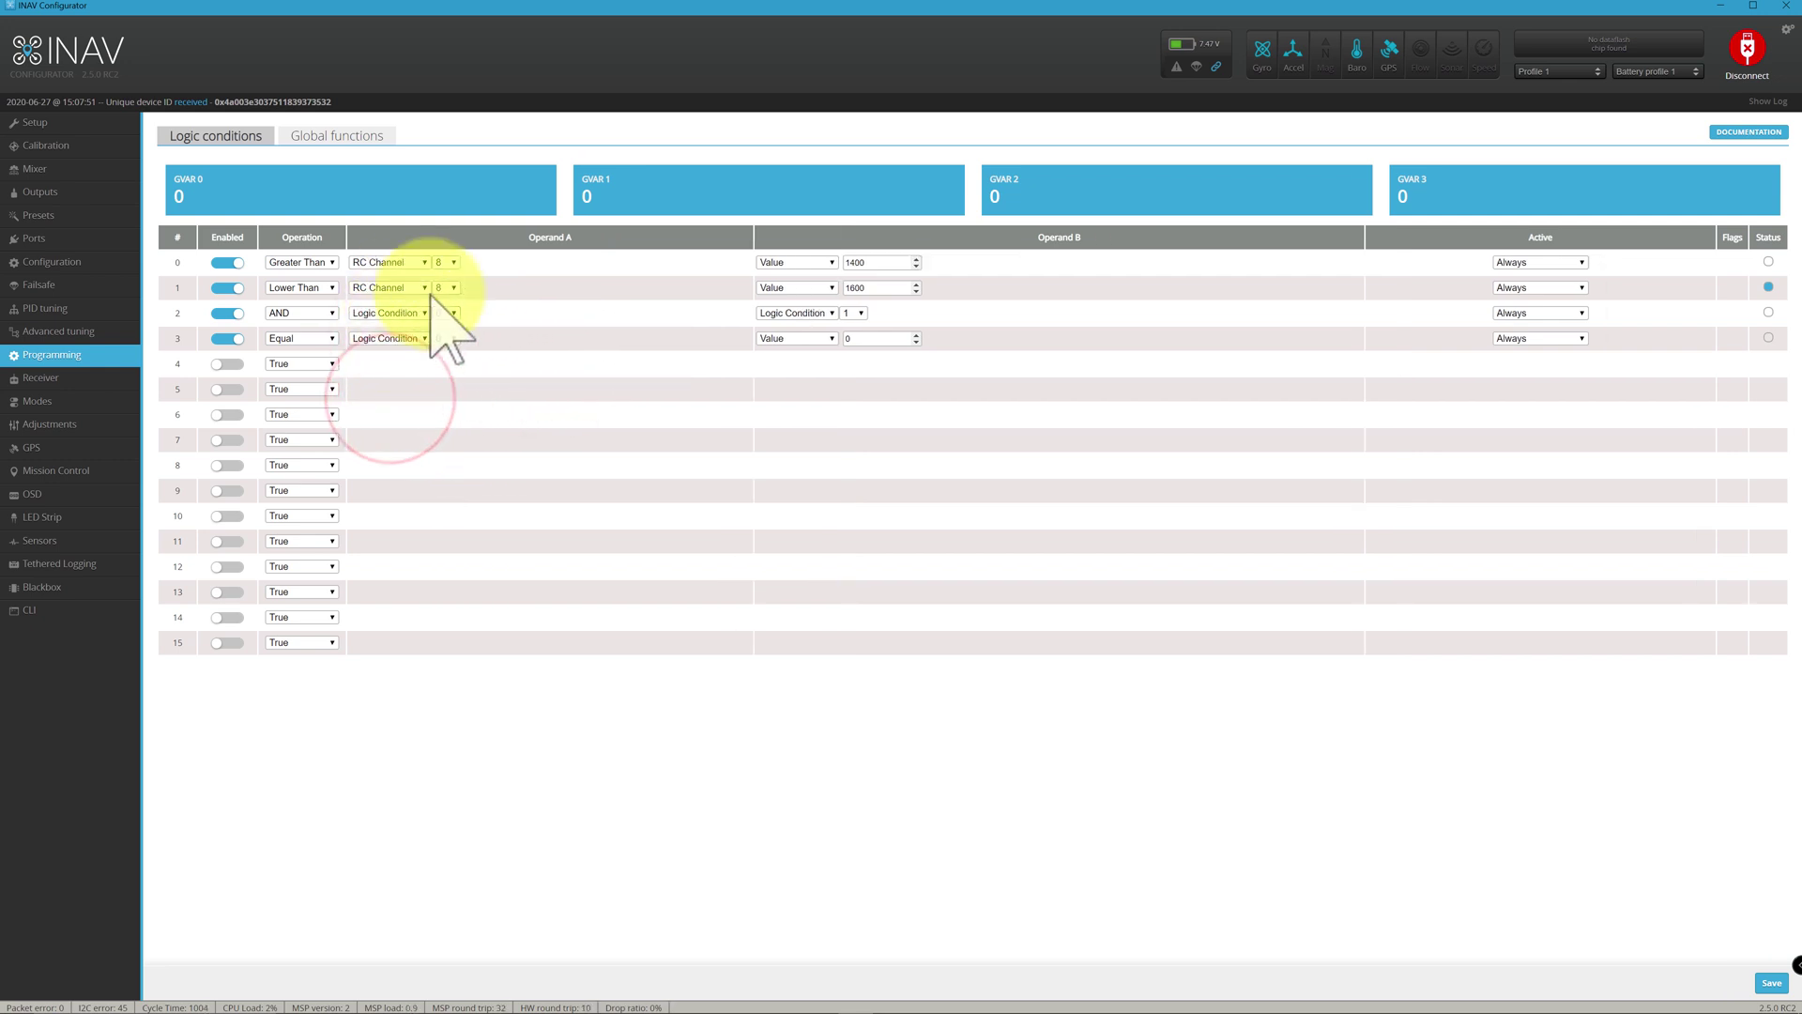
Disable logic condition 3 and reset its operation to True.
click(301, 339)
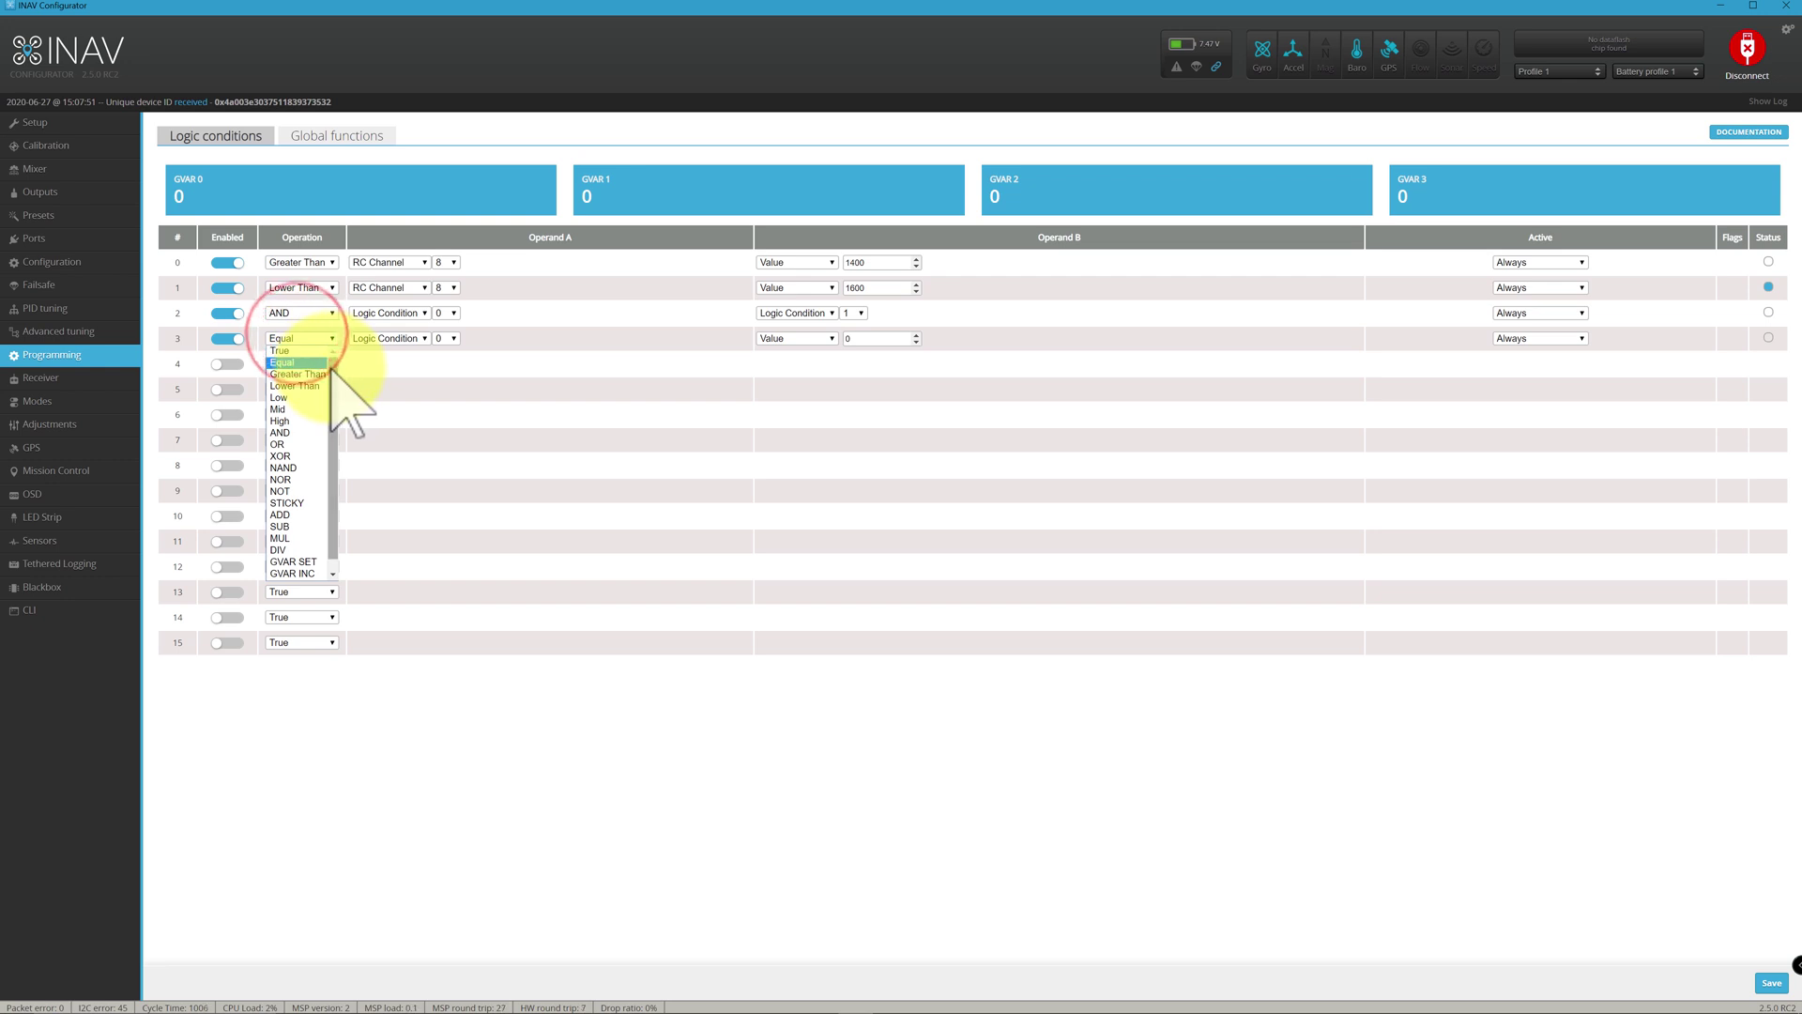
click(235, 339)
click(299, 339)
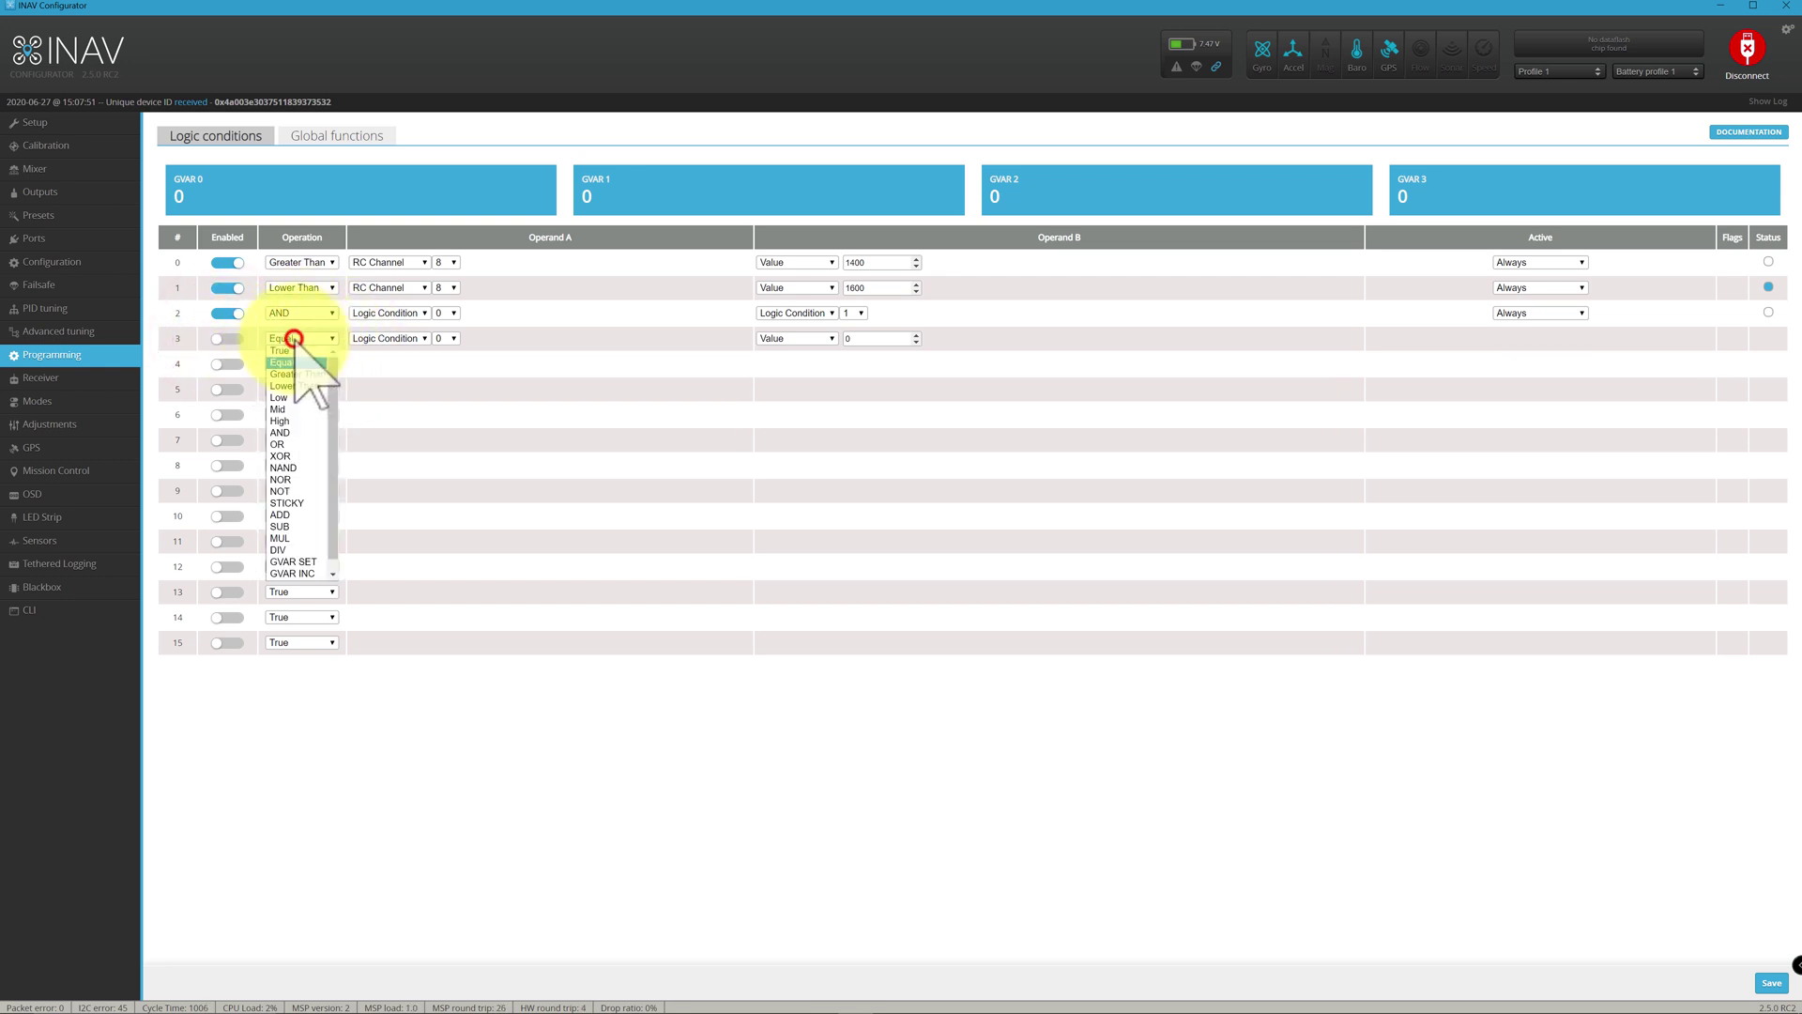
click(300, 353)
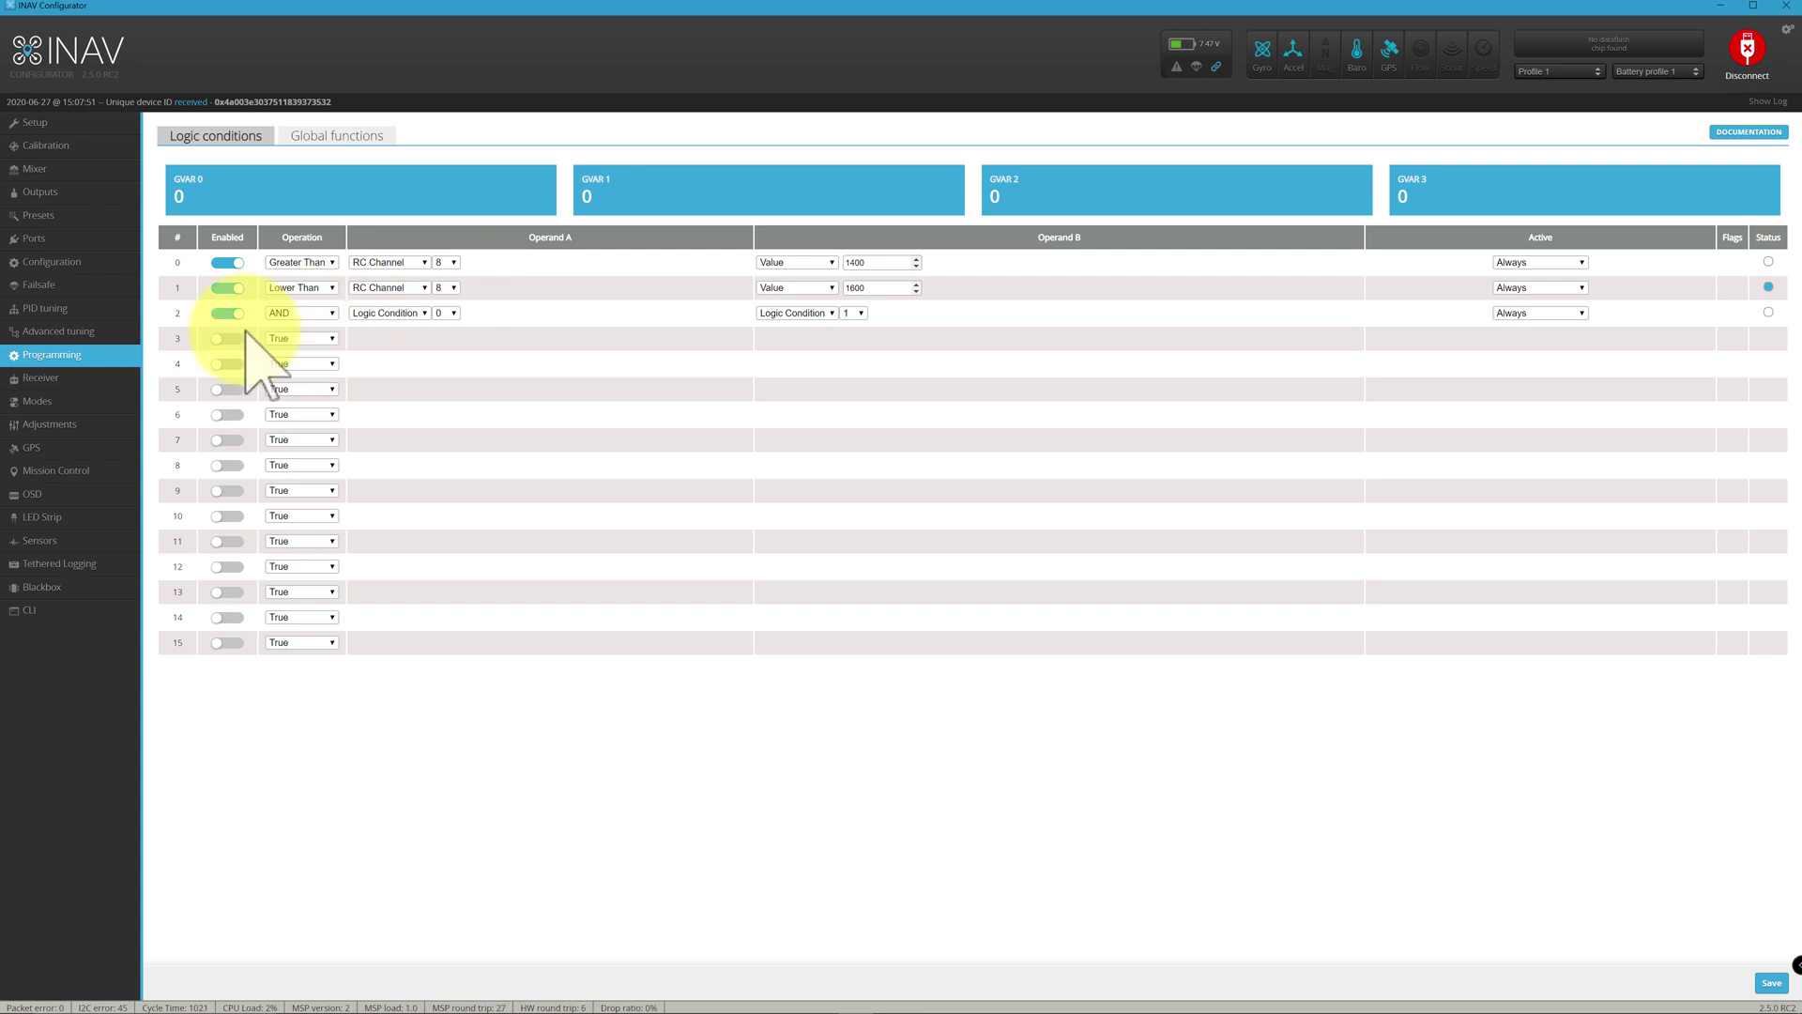
click(218, 340)
click(301, 340)
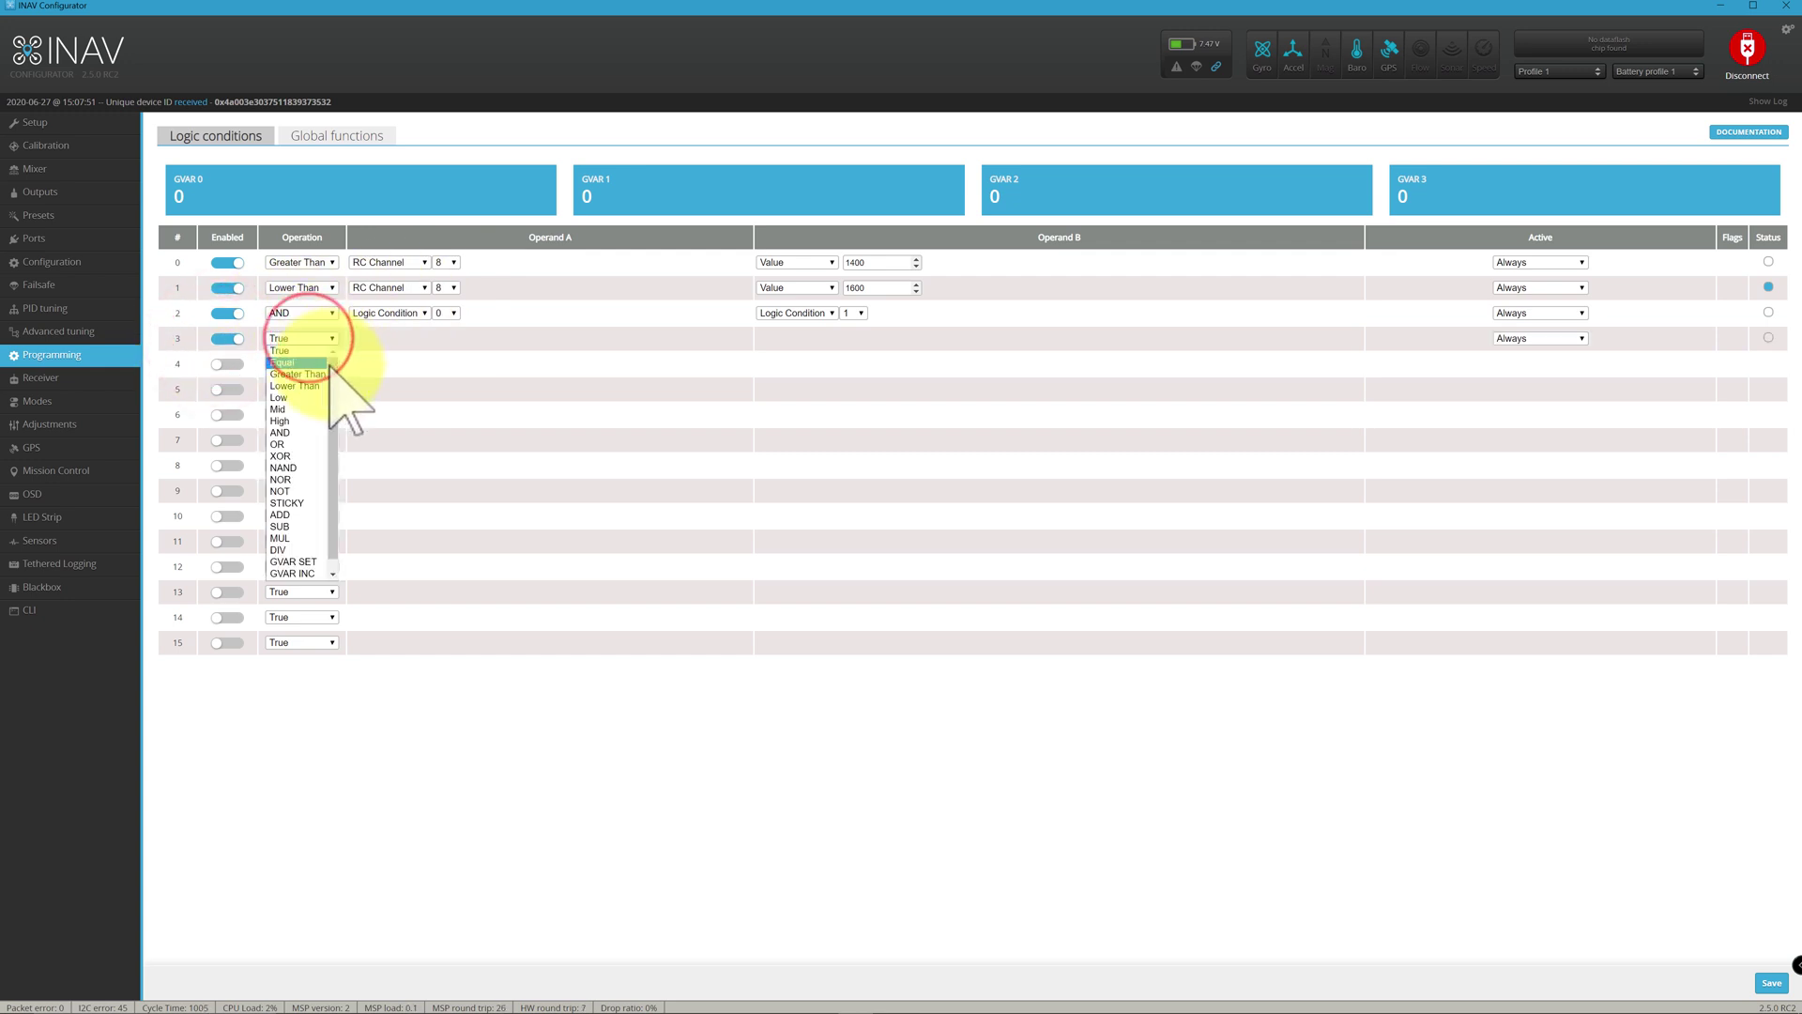
click(280, 433)
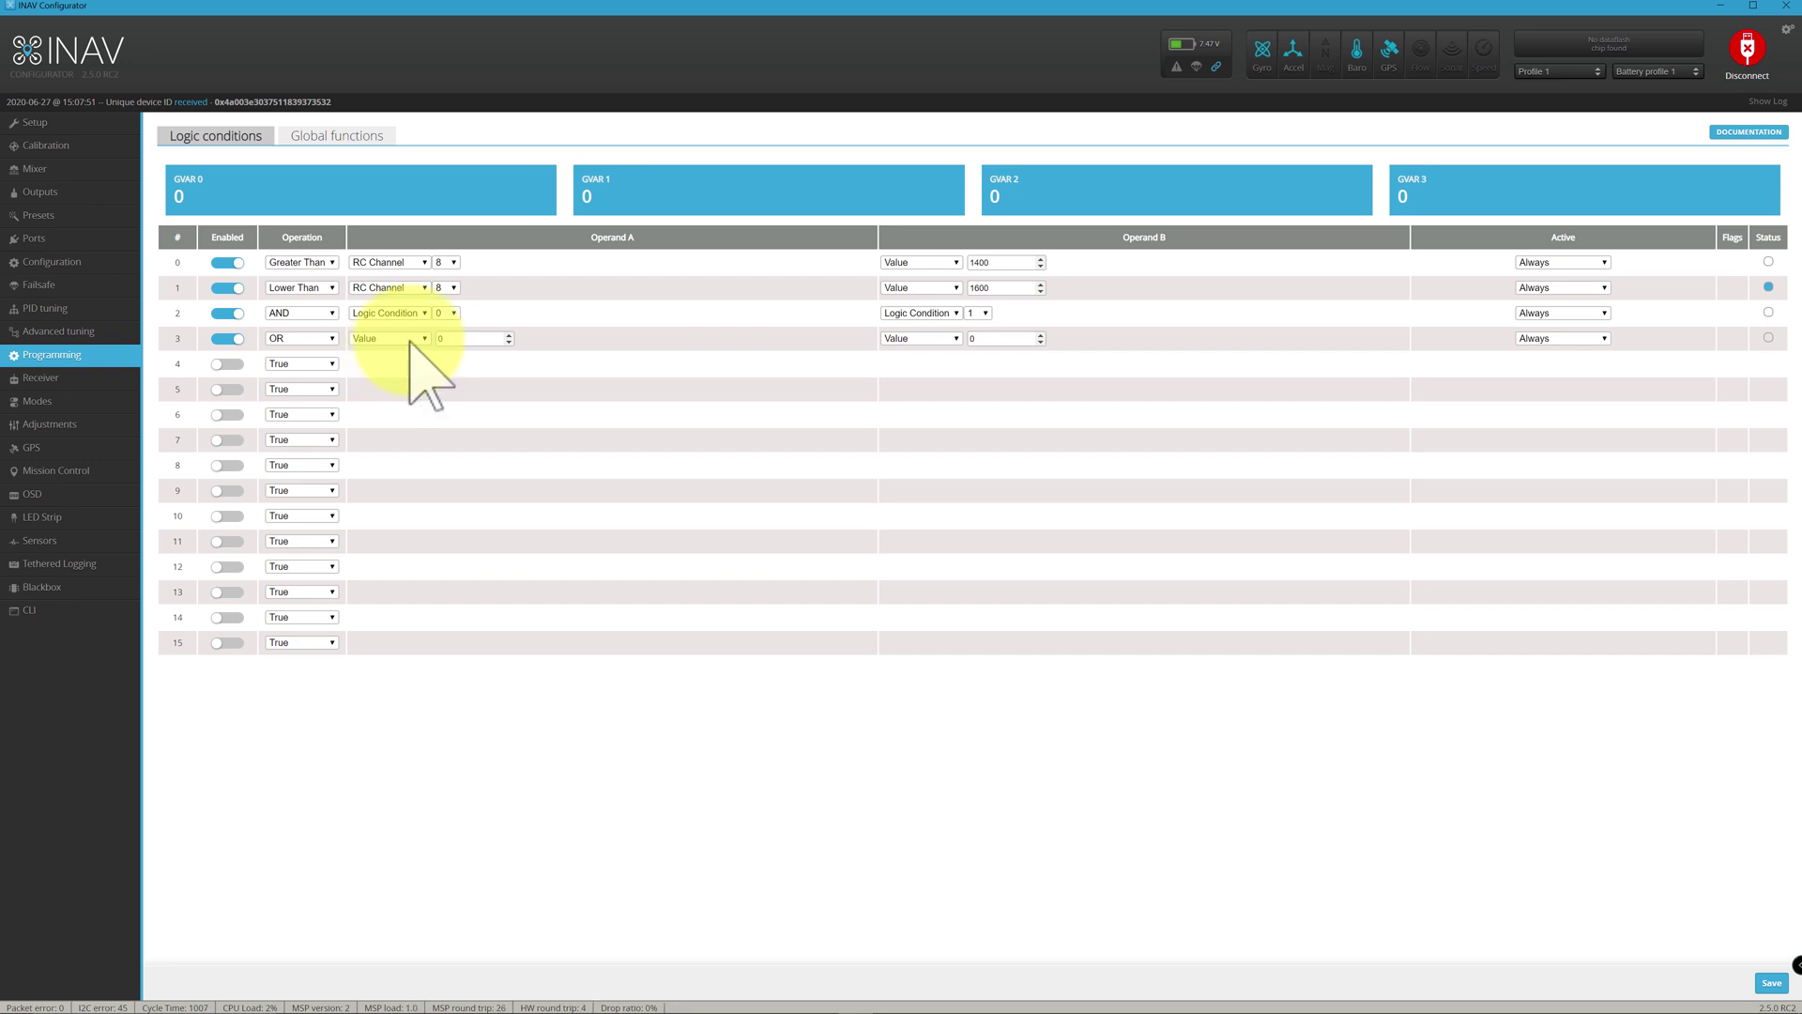
click(319, 312)
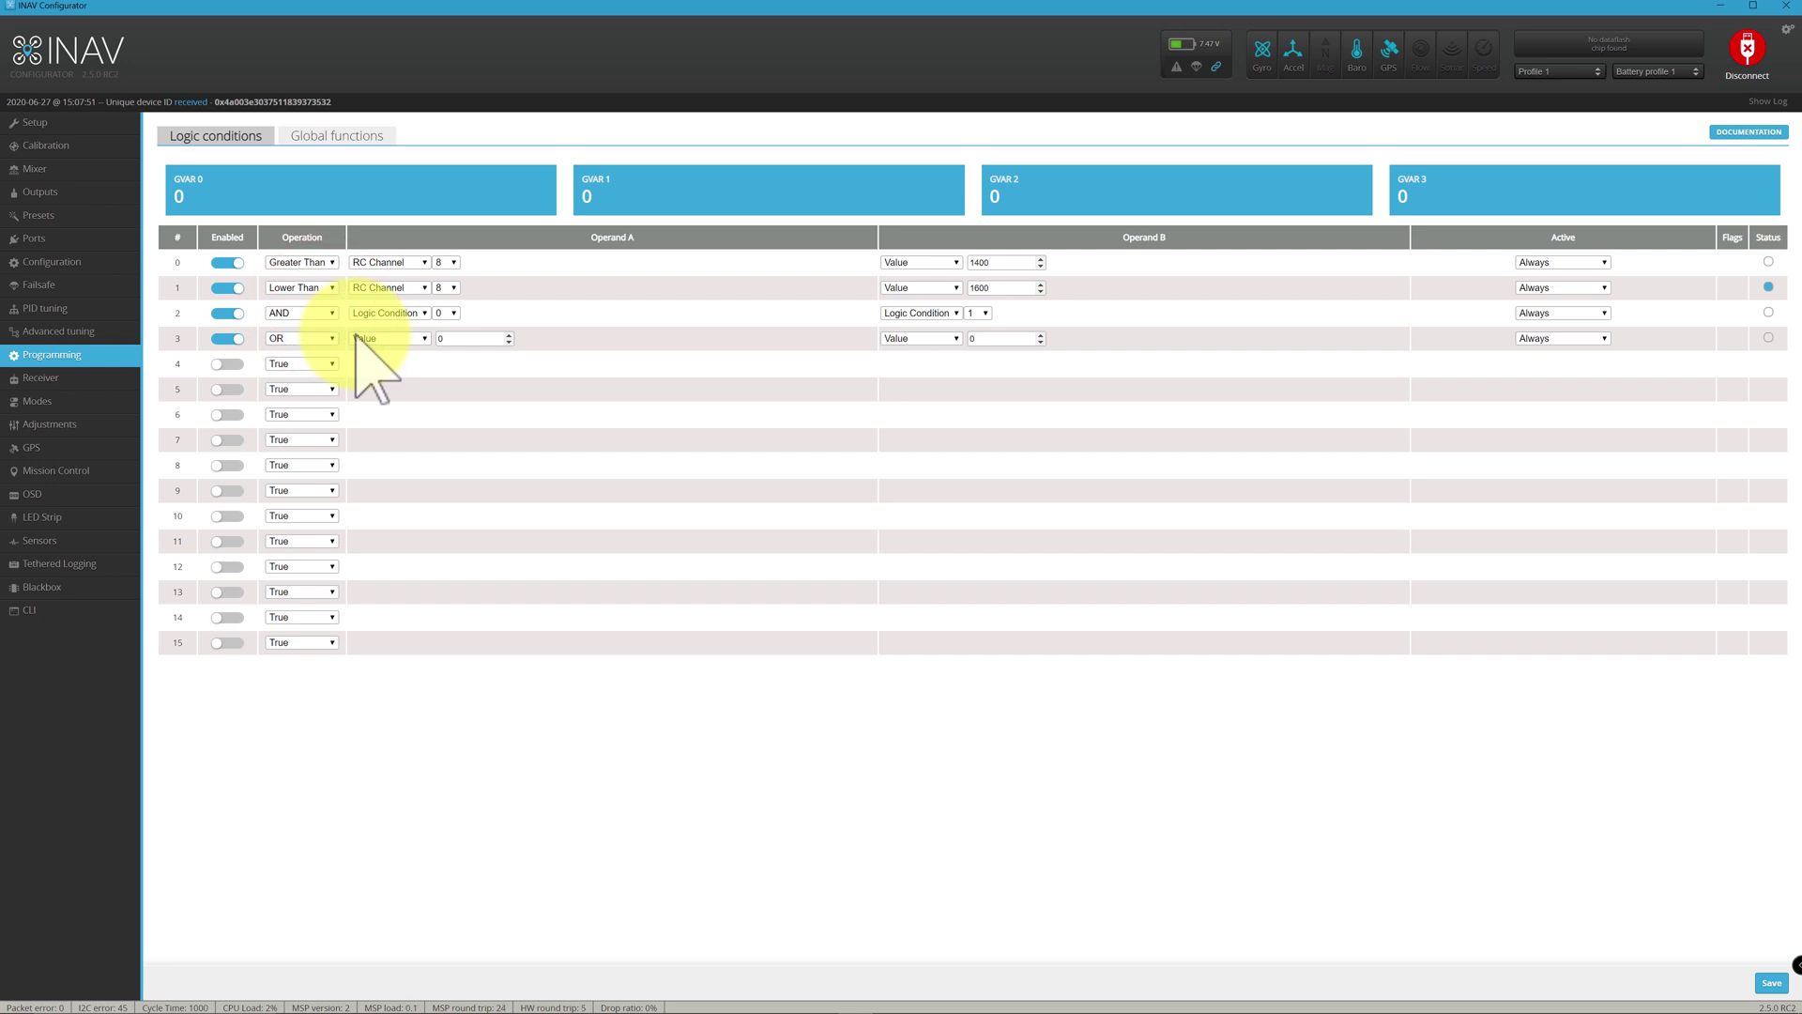
click(228, 338)
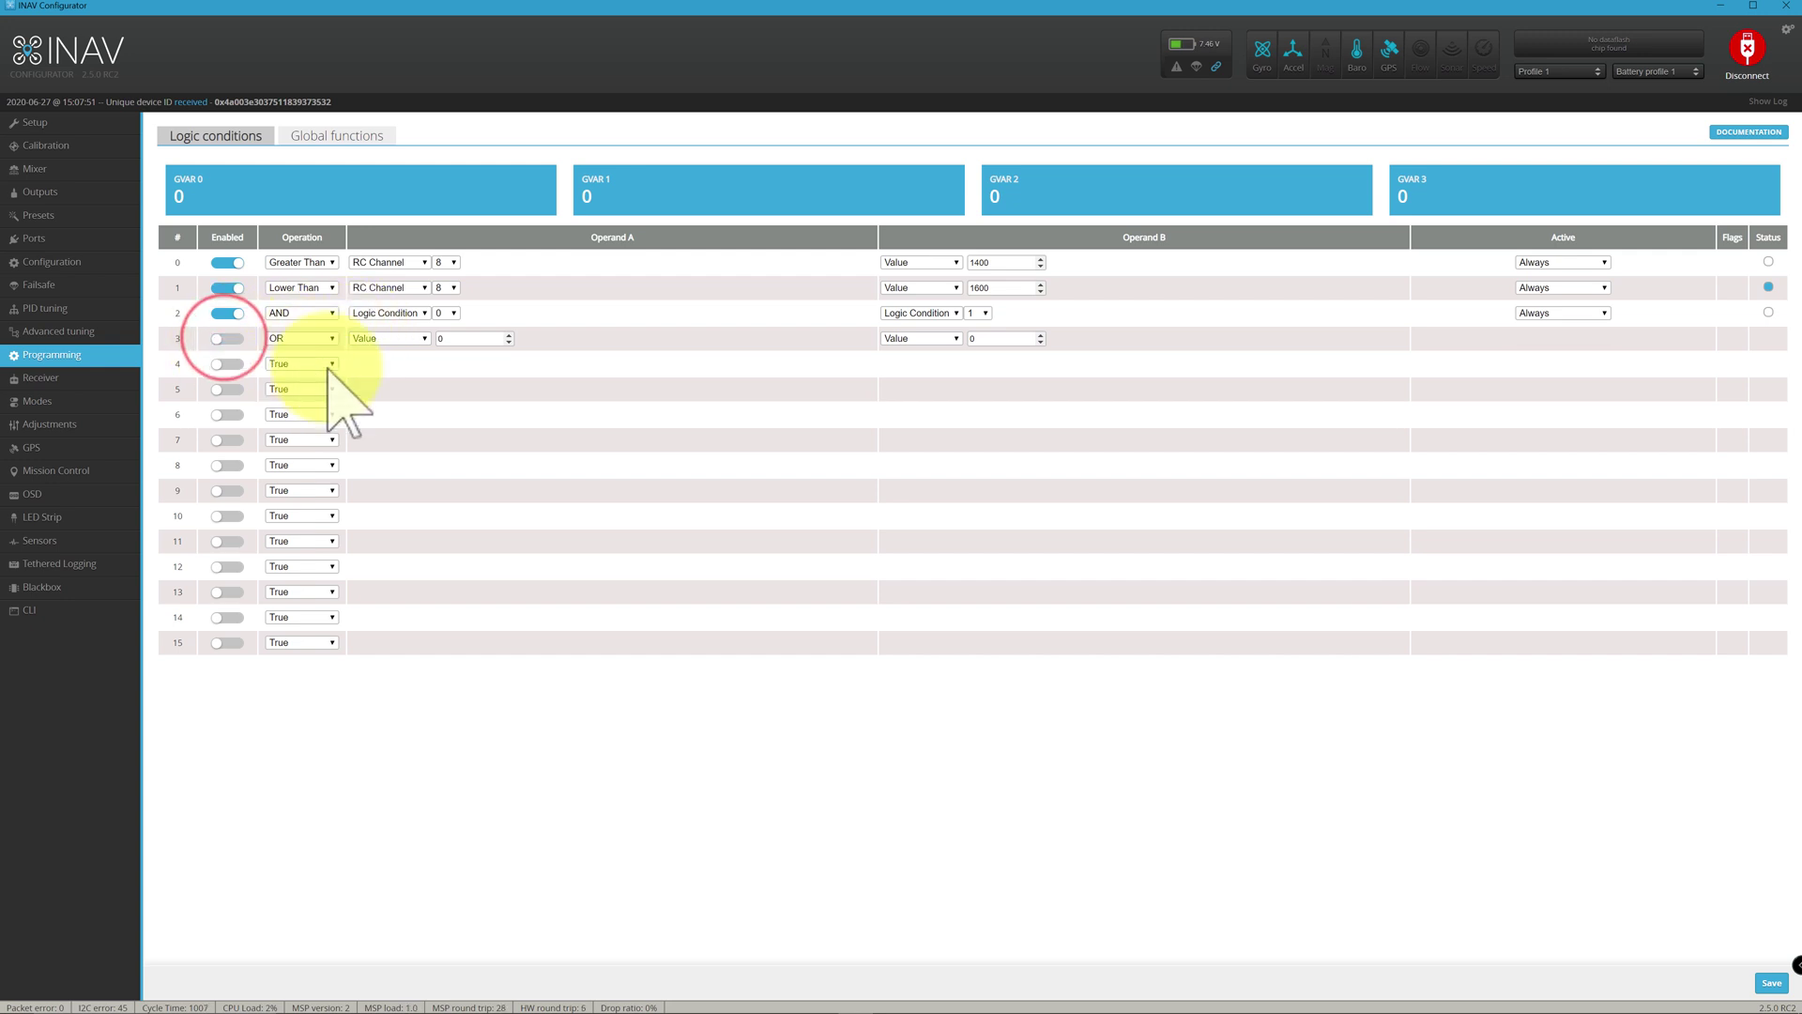
click(322, 340)
click(310, 350)
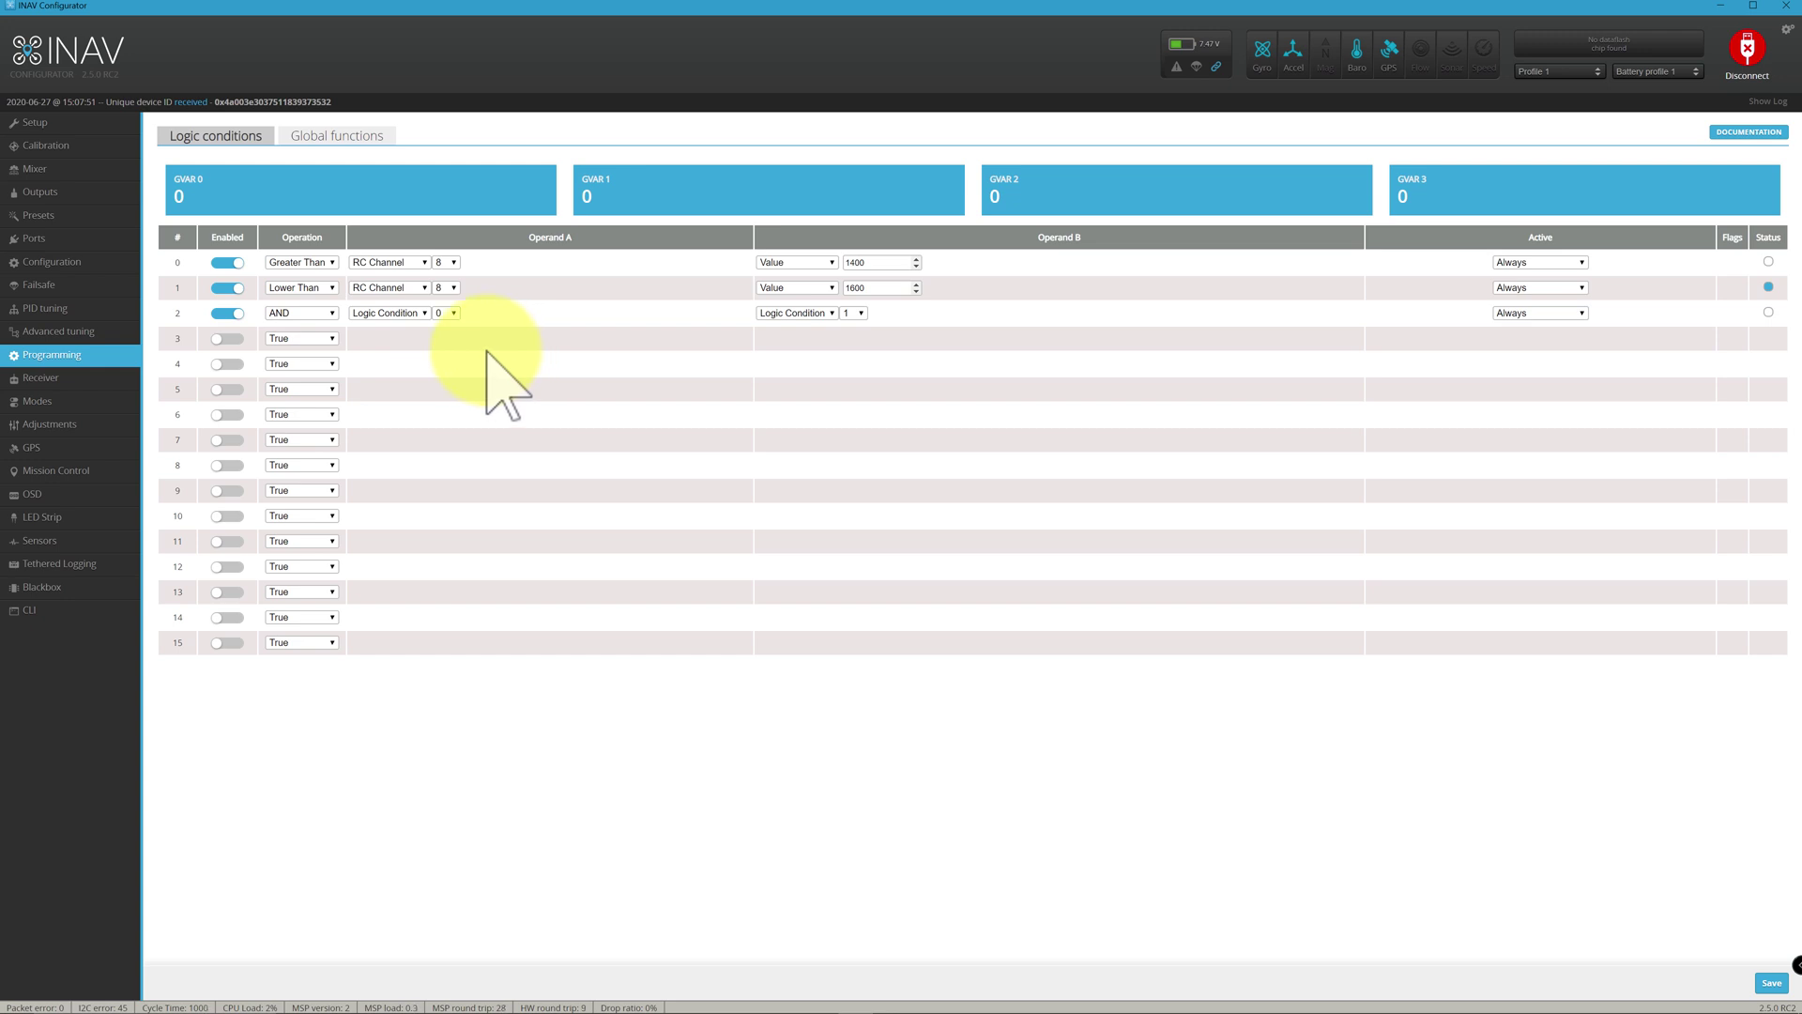
Open the Mixer page to confirm servo 3 still follows RC Channel 9 under Logic Condition 2.
click(56, 170)
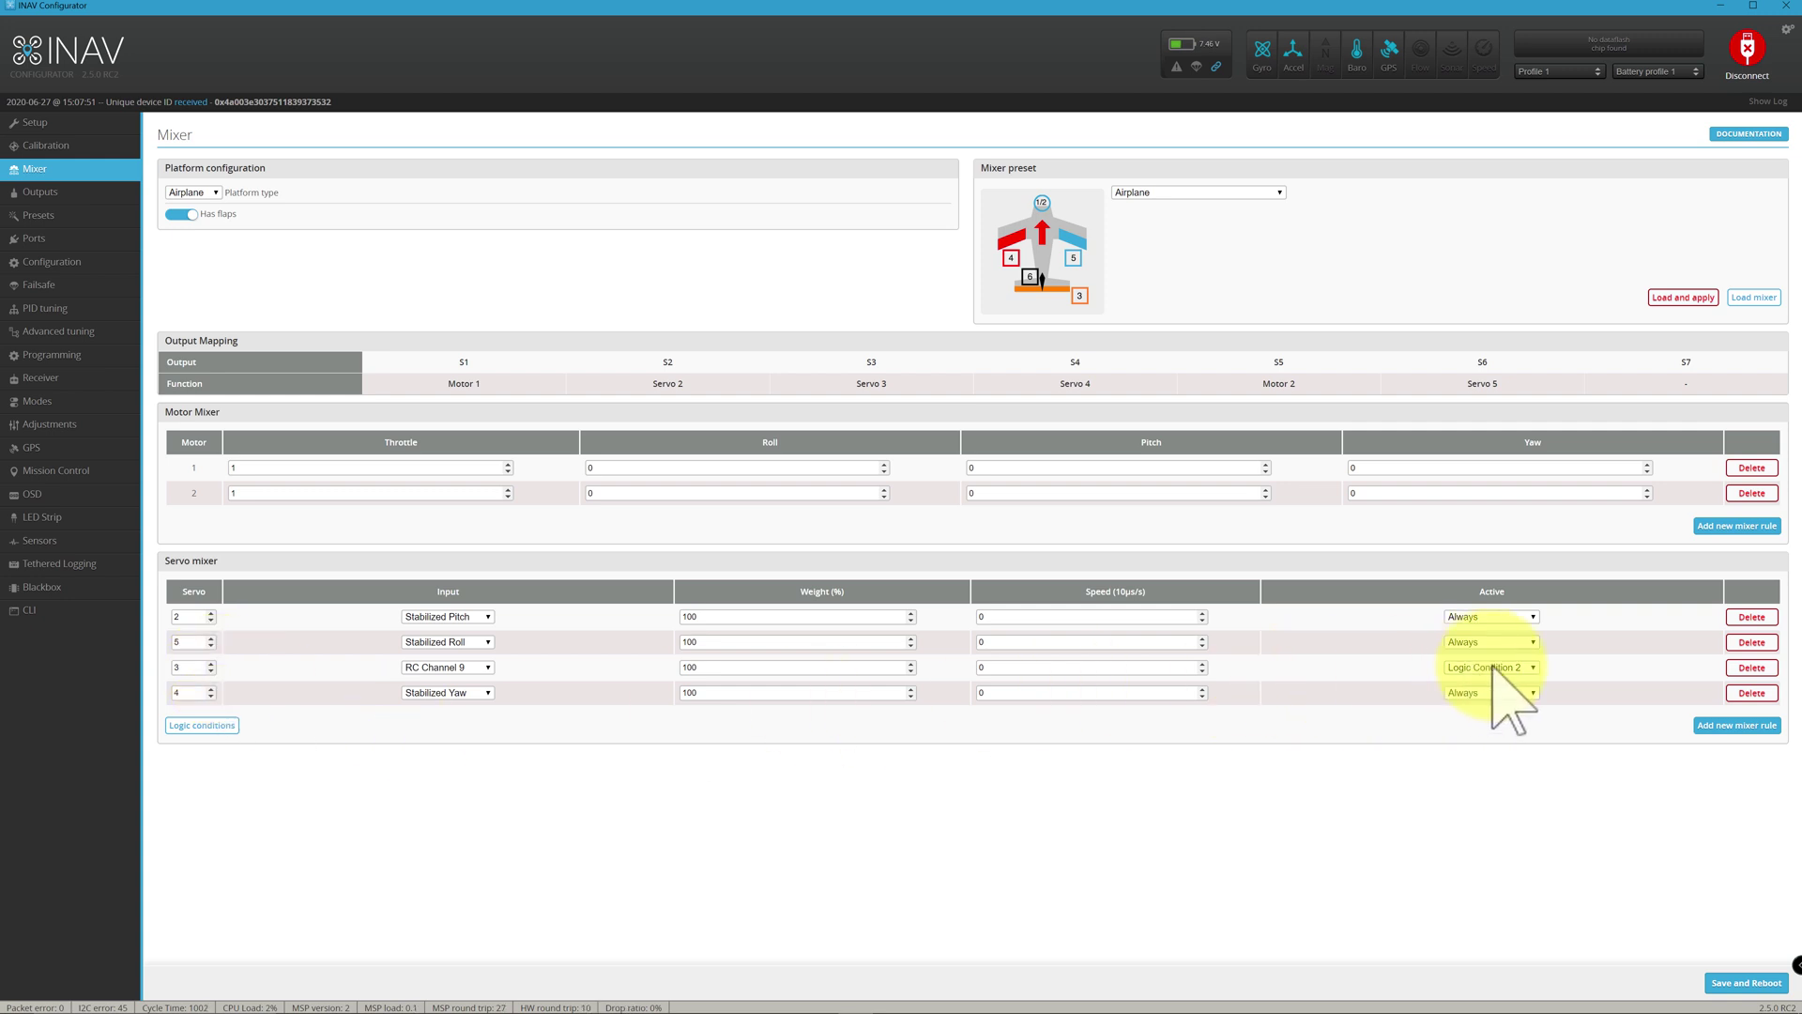
Check the live receiver channel bars, then go back to the logic conditions list.
click(68, 377)
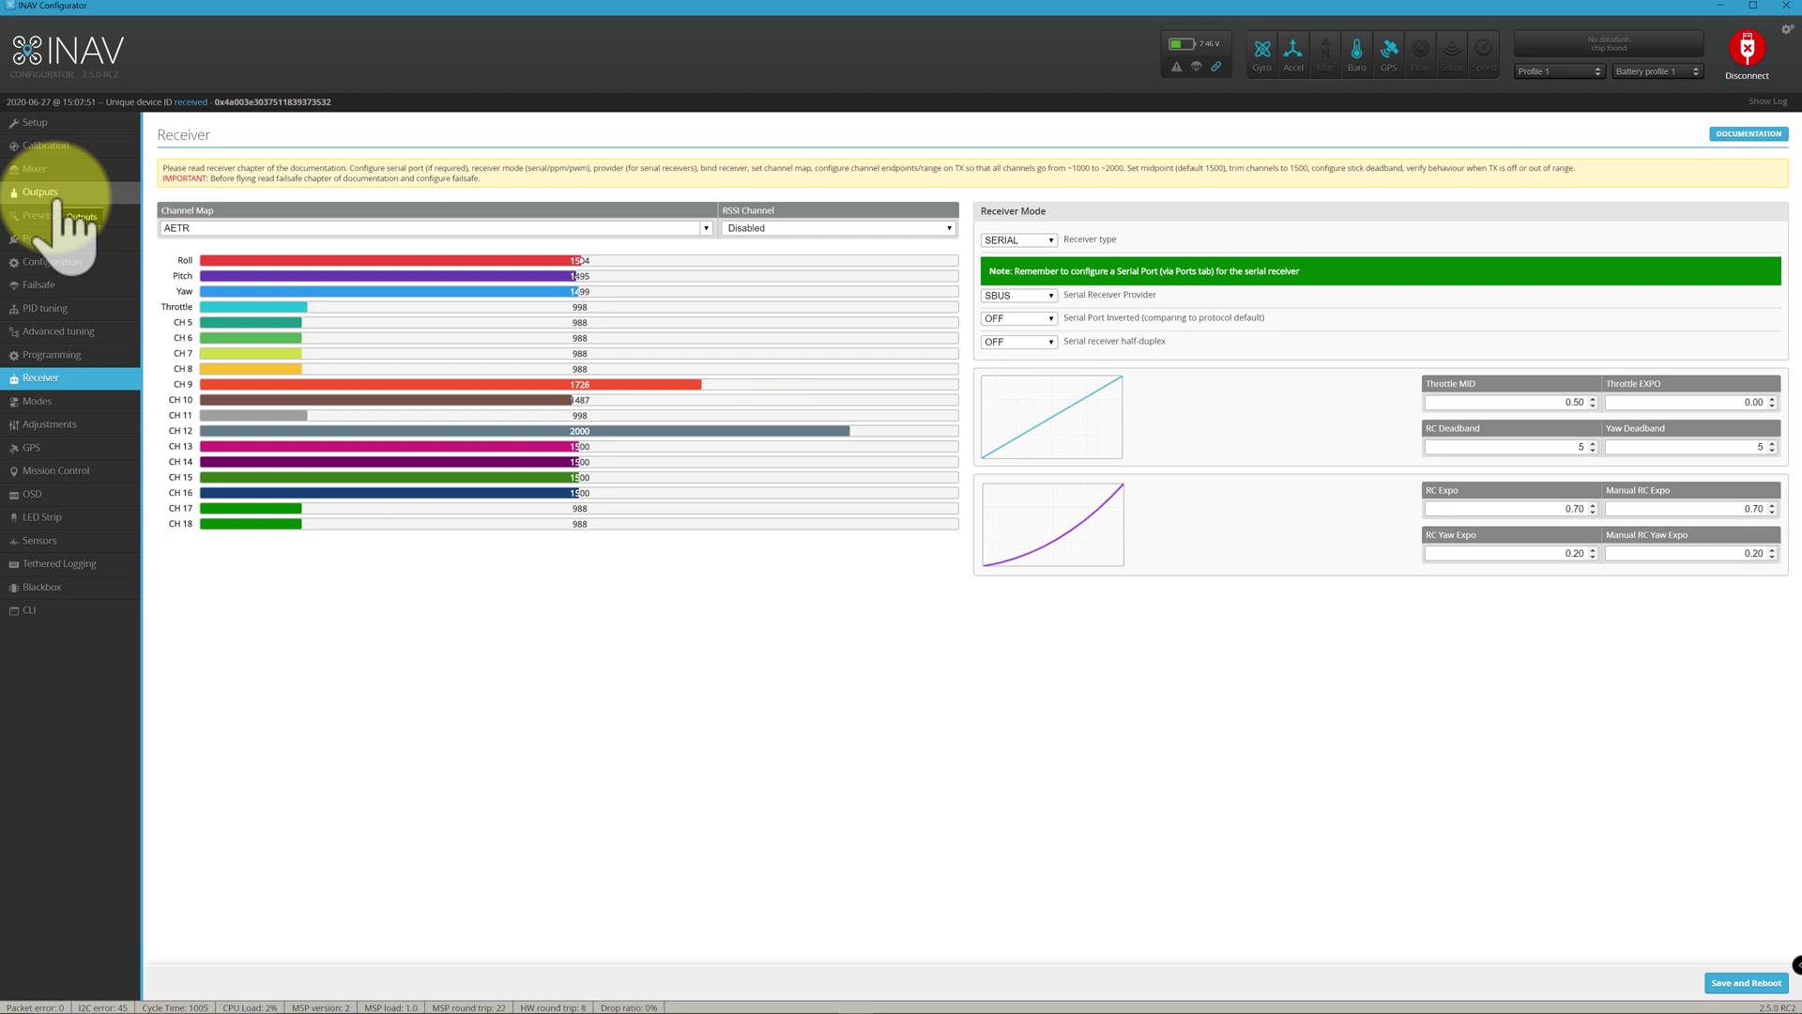
click(58, 355)
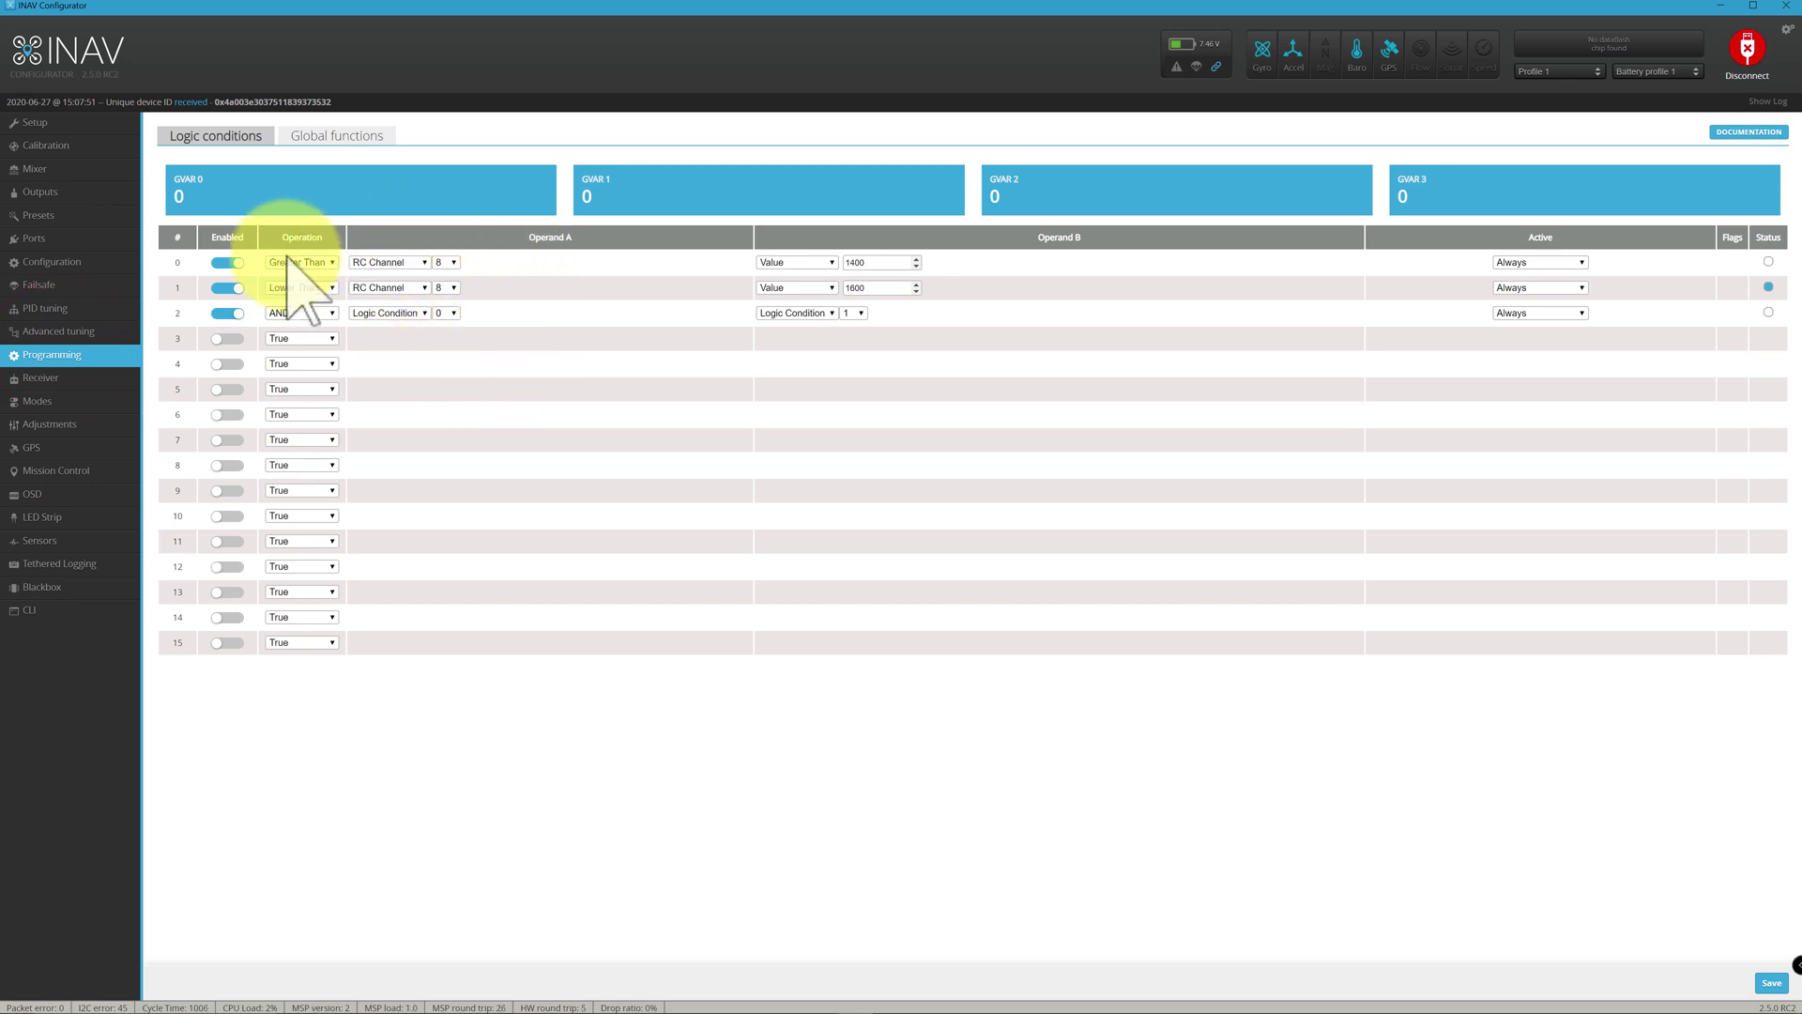
Briefly select condition 1's 1600 threshold, then save logic conditions 0–2 to the board.
double_click(872, 289)
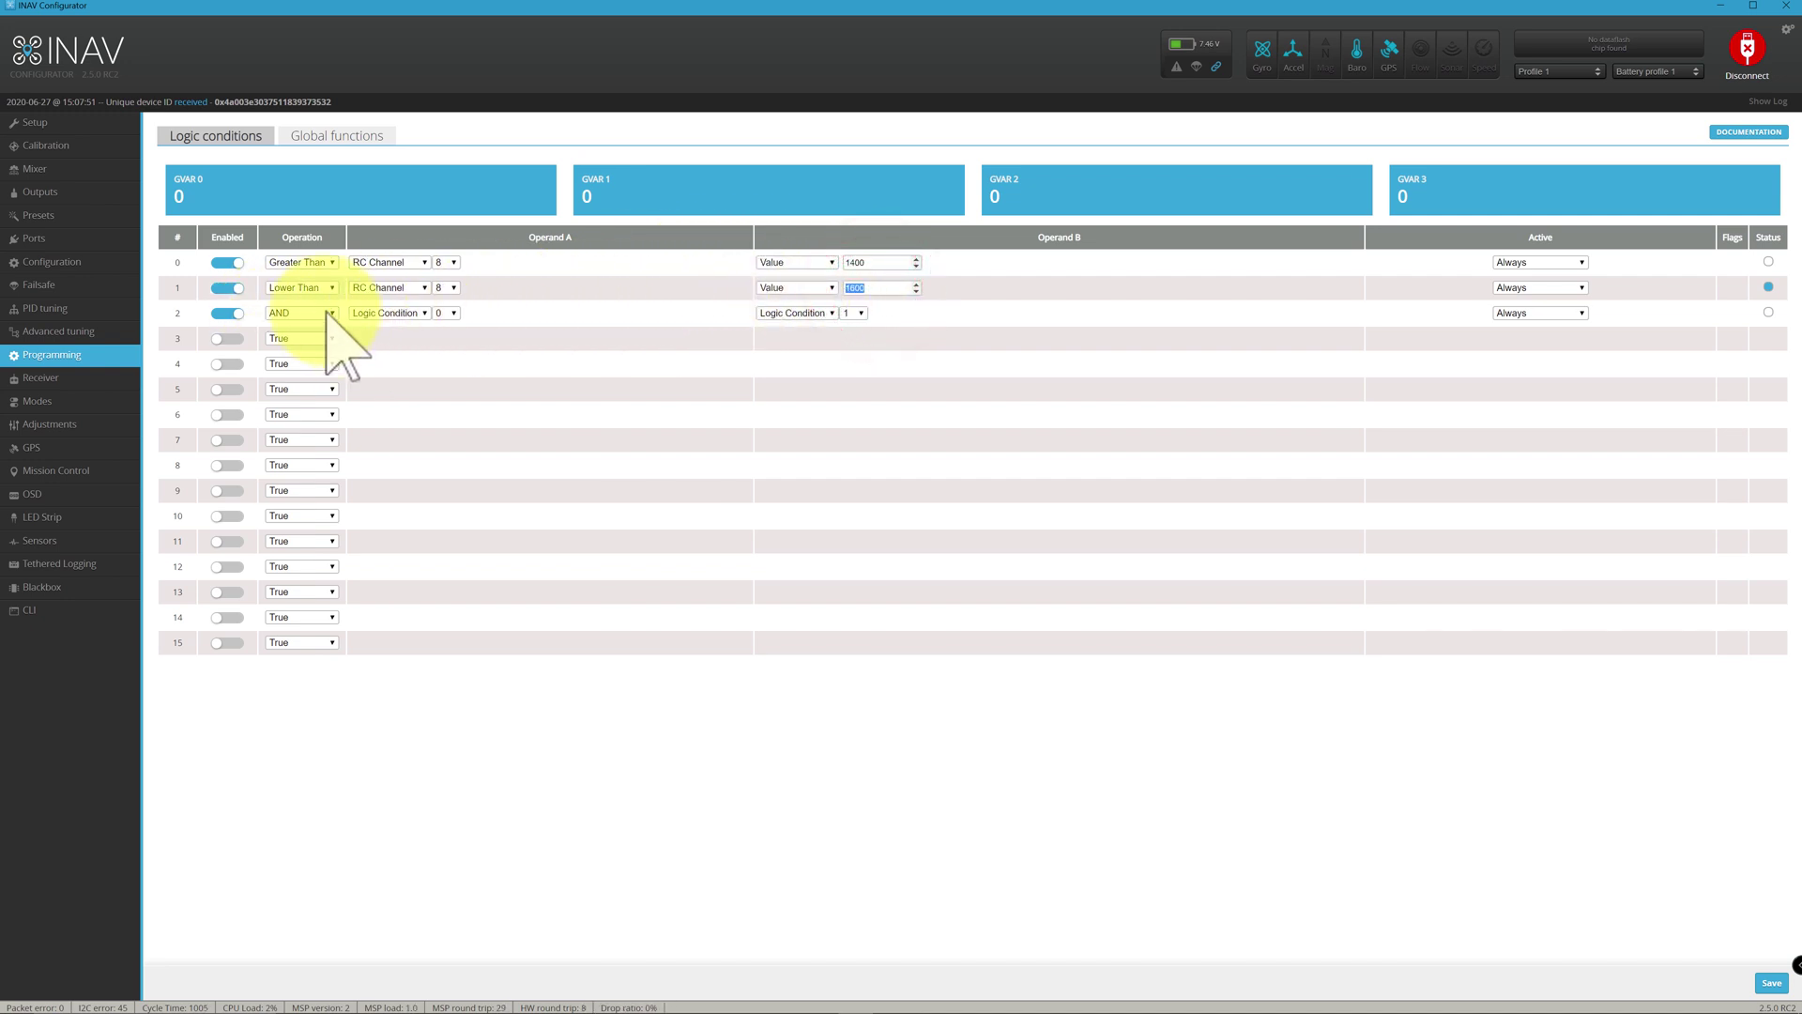
click(527, 329)
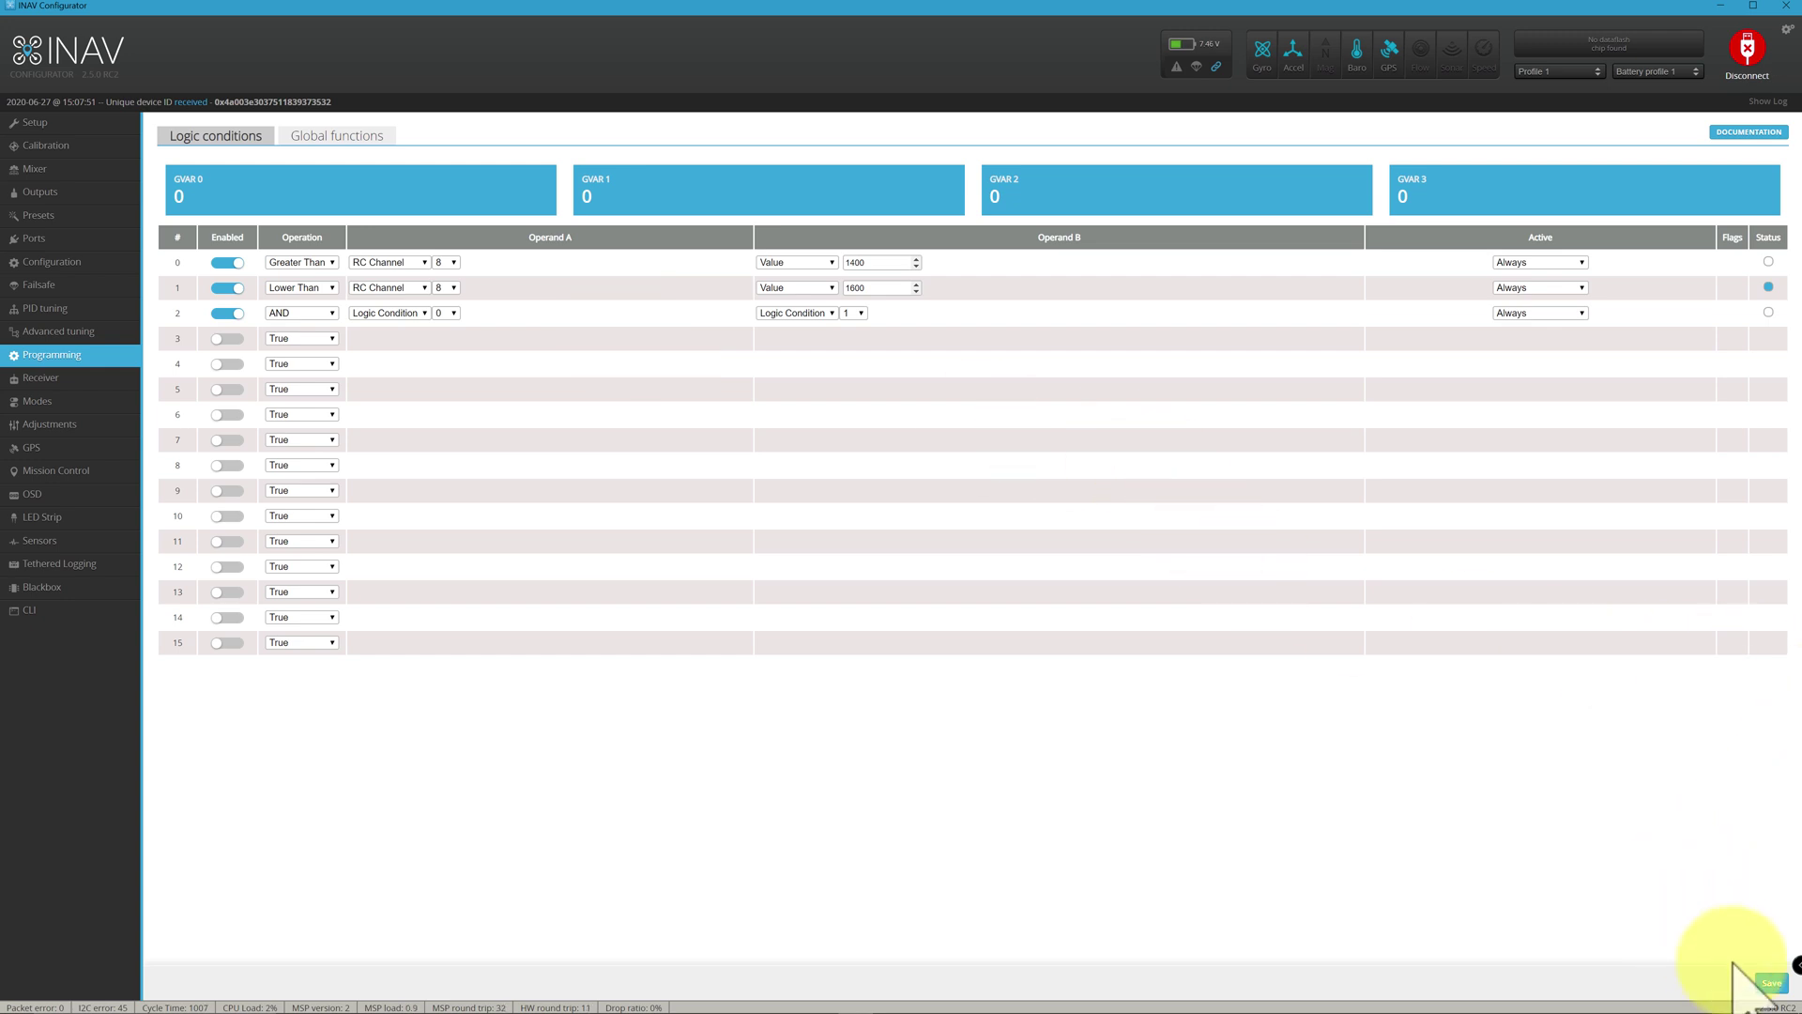
click(1773, 980)
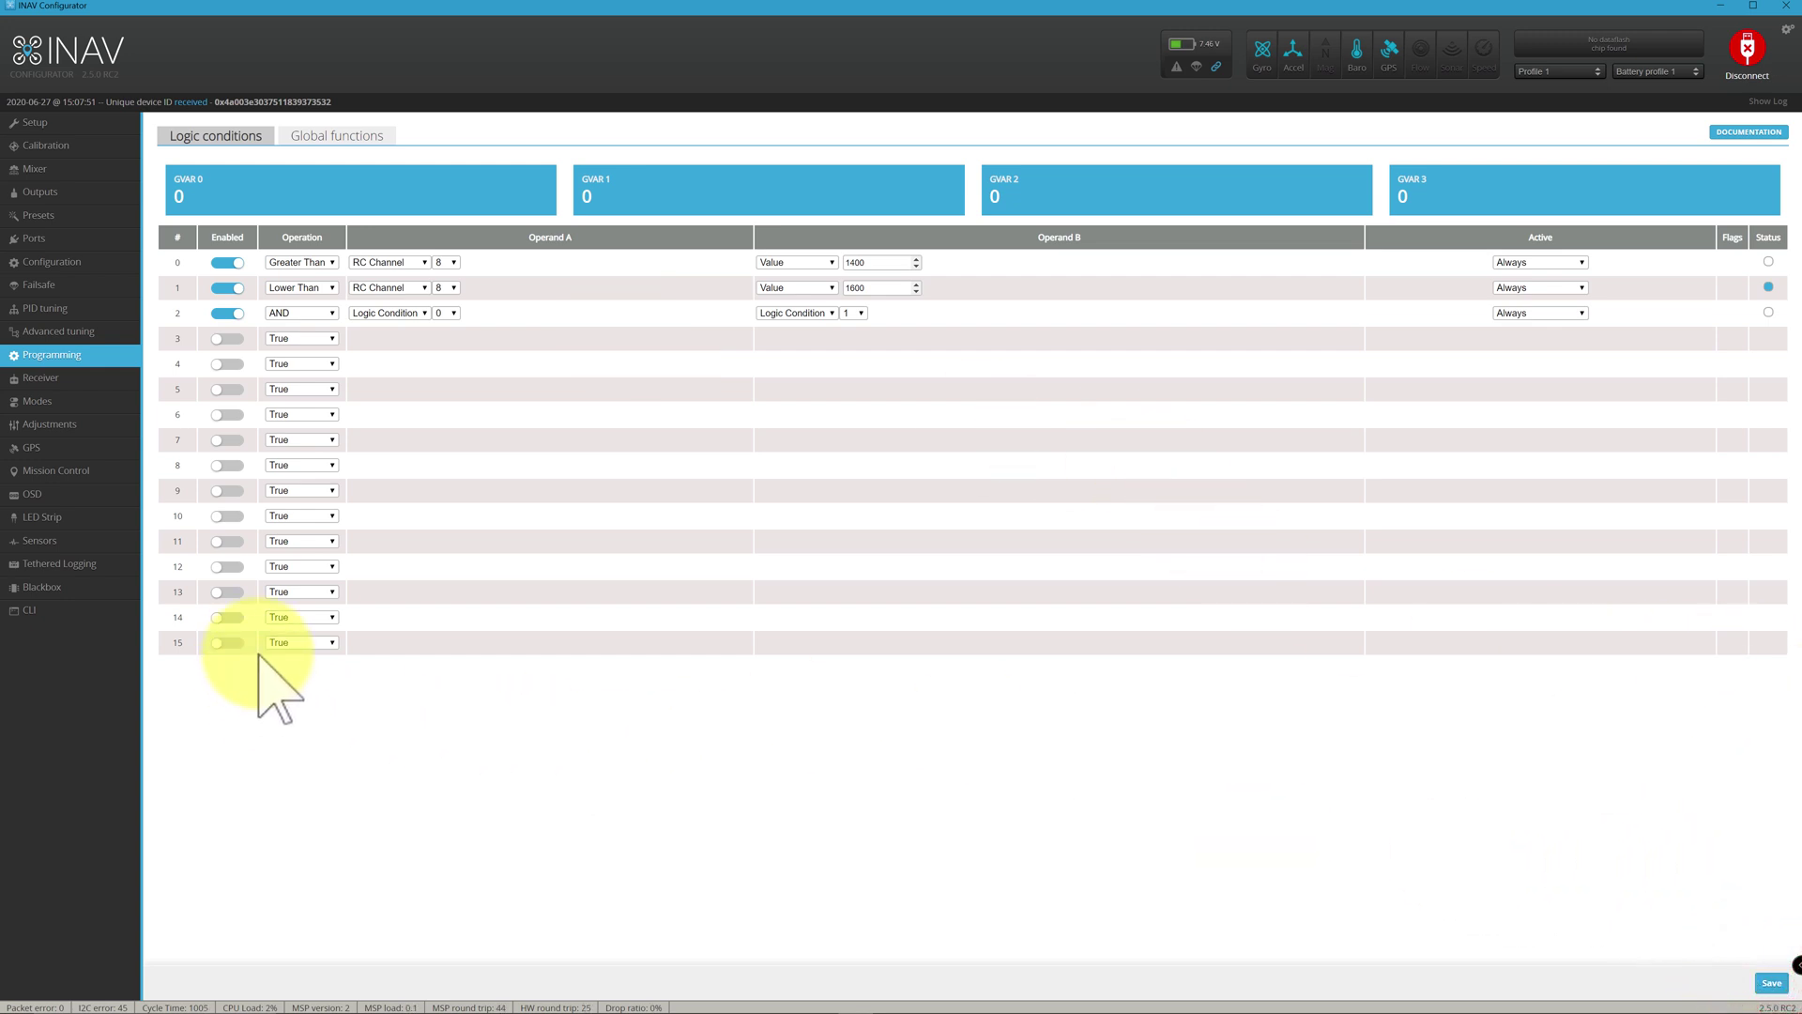
Run the diff command in the CLI console to list the saved configuration.
click(83, 610)
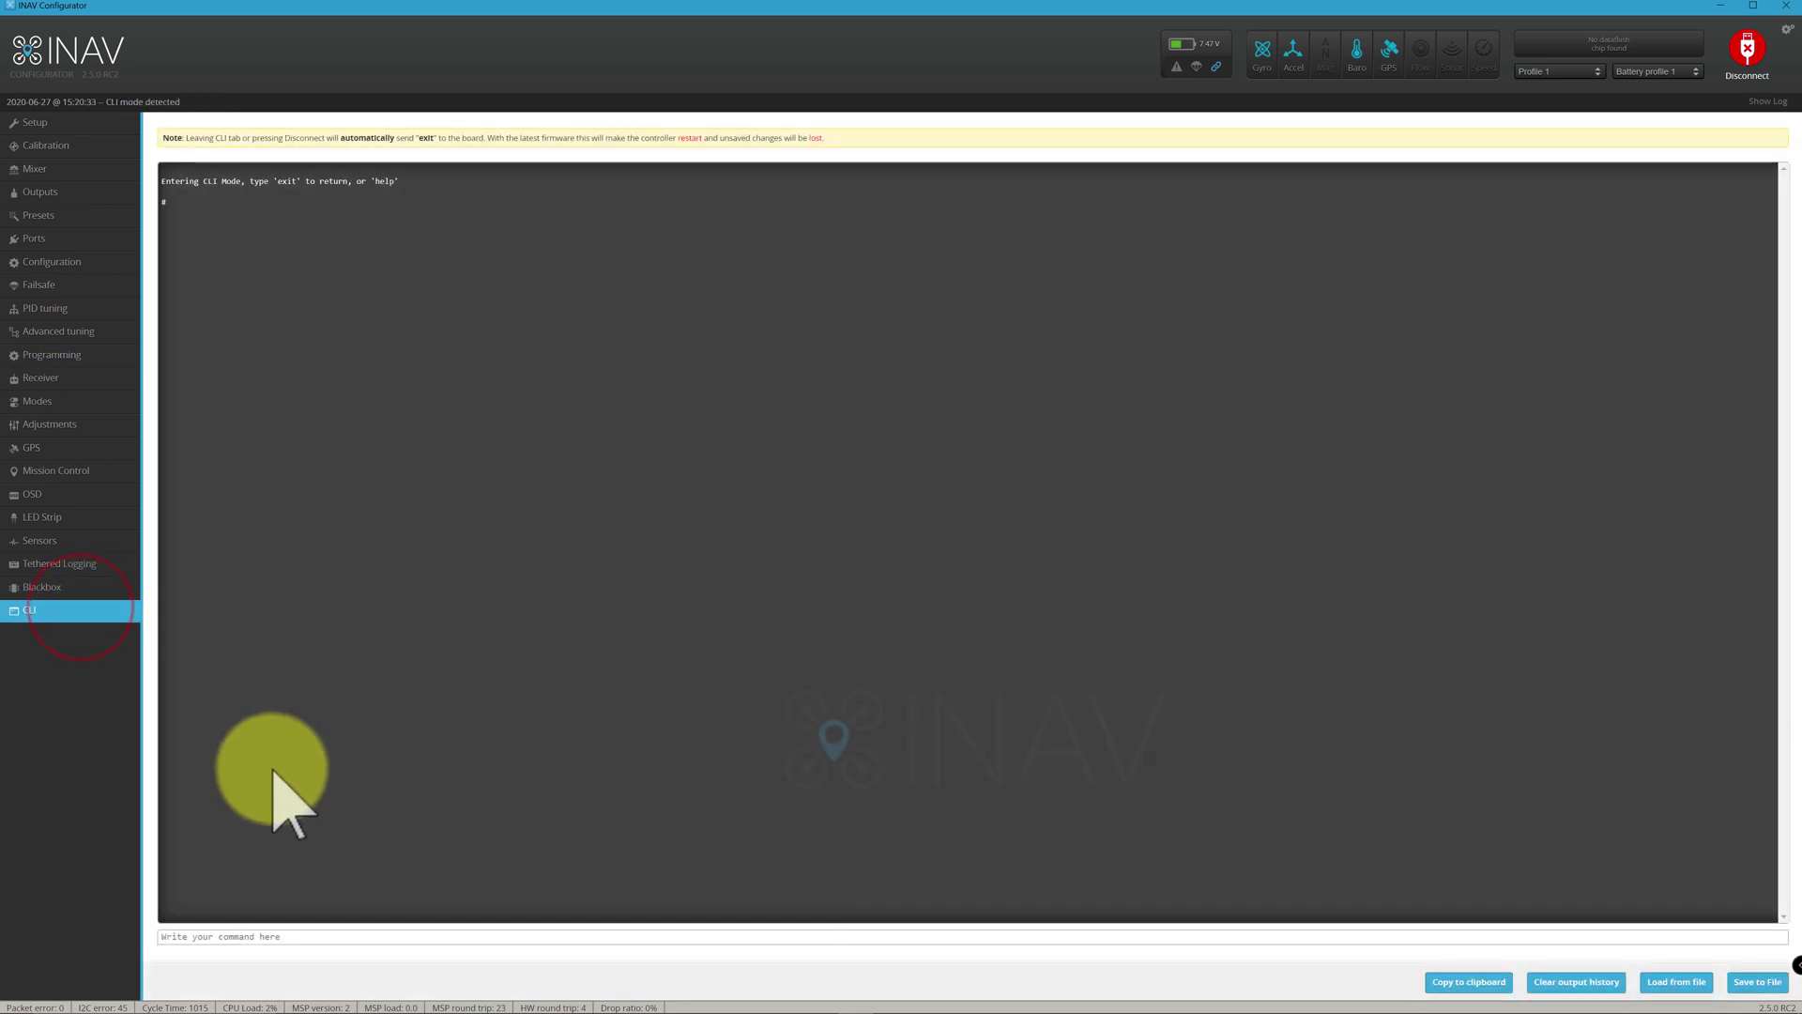
text(dif)
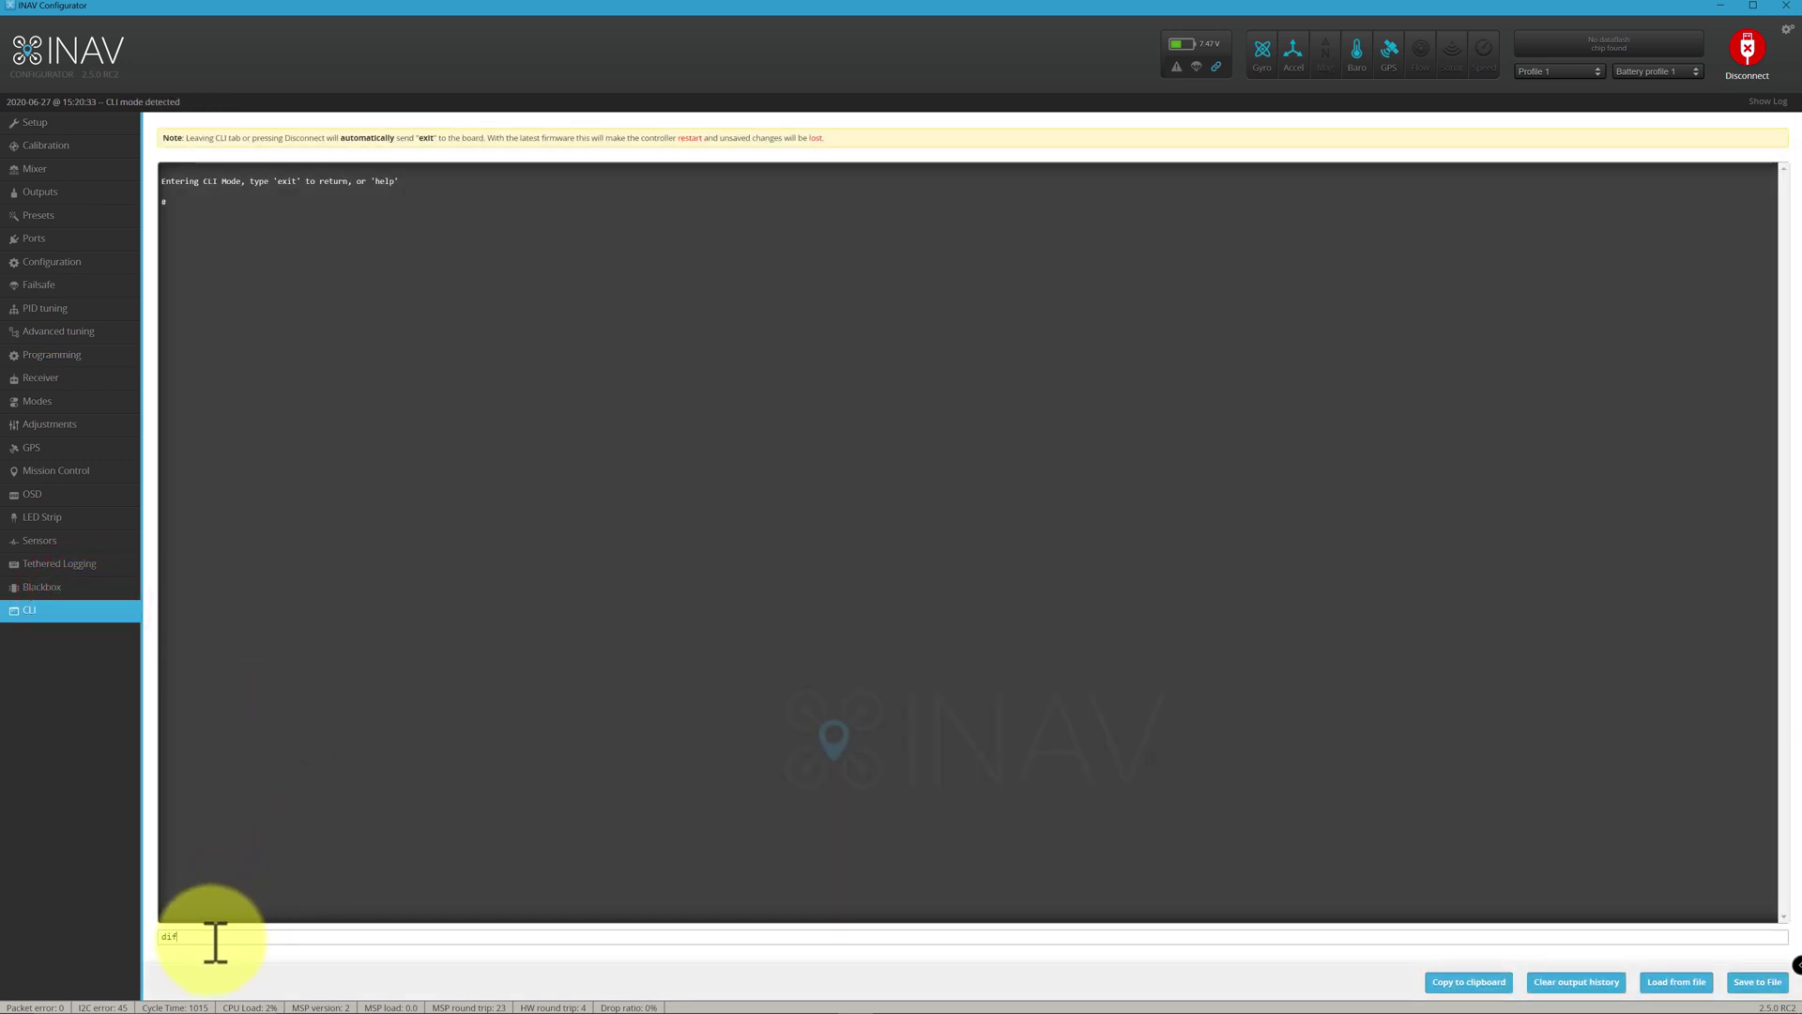
text(f)
key(Return)
Select the three logic lines (rules 0–2) in the diff output, then exit the CLI, disconnecting the board.
scroll(496, 717, up, 10)
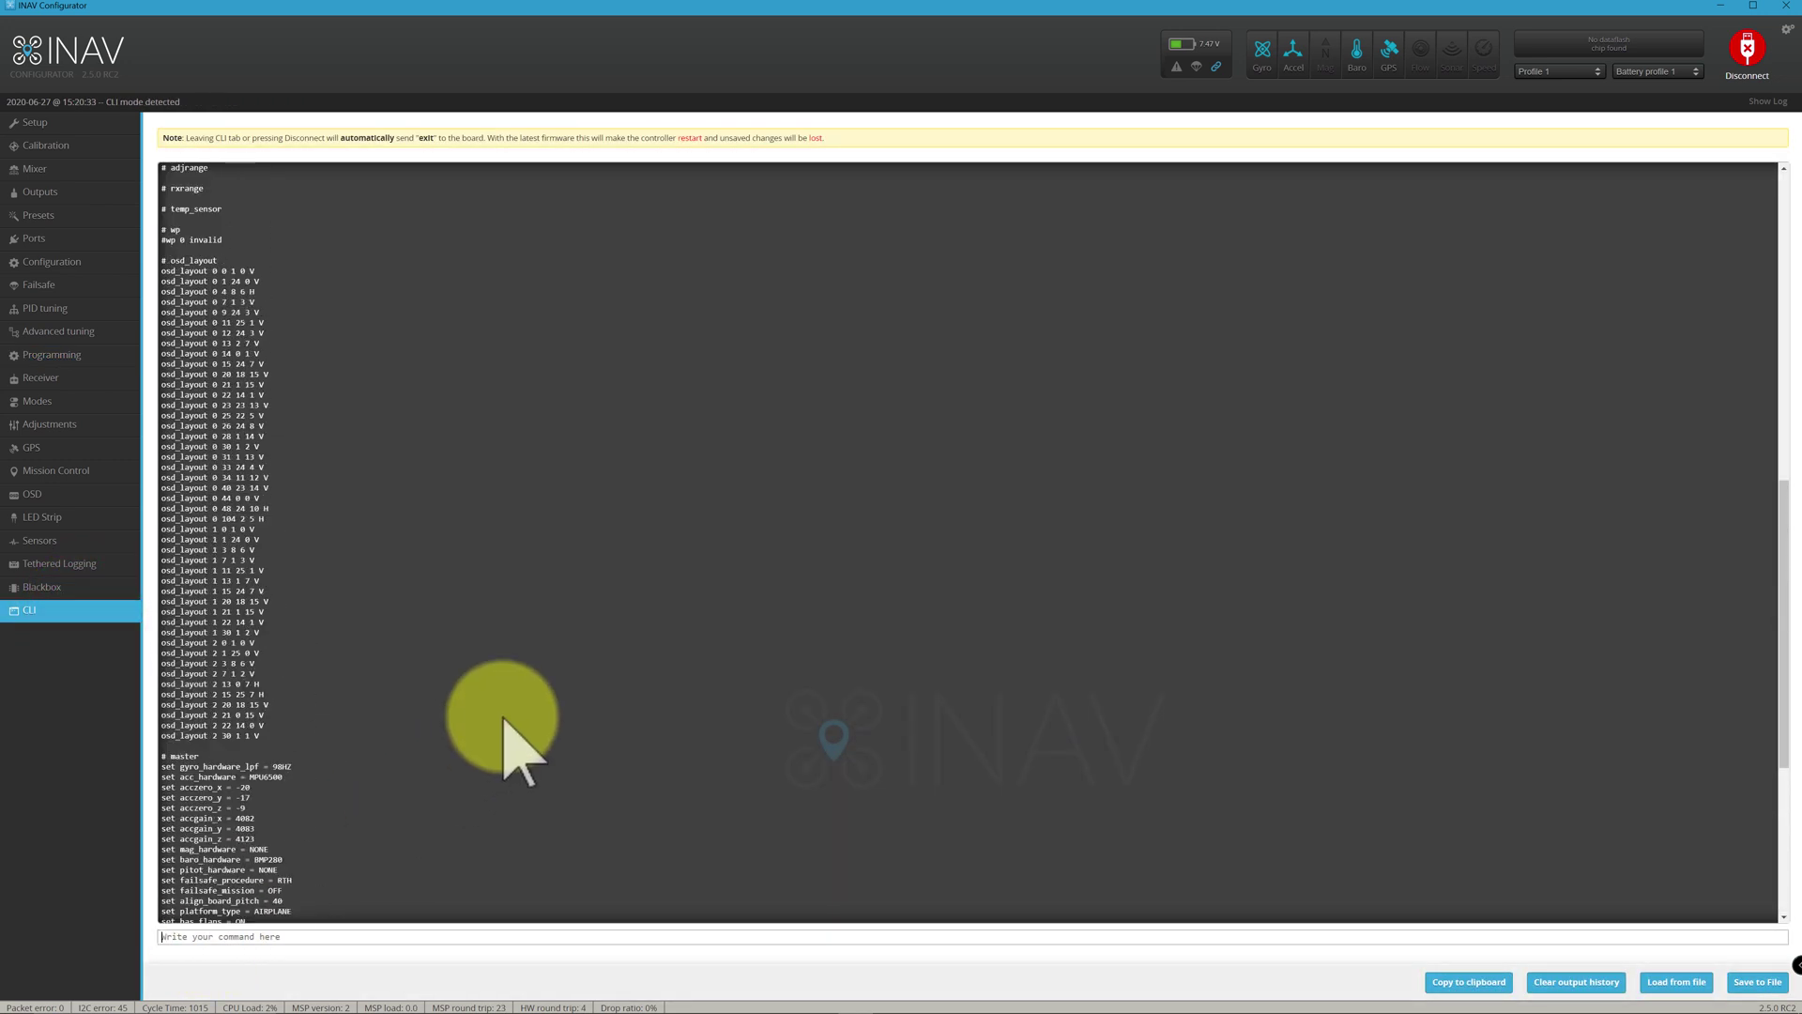
scroll(496, 718, up, 5)
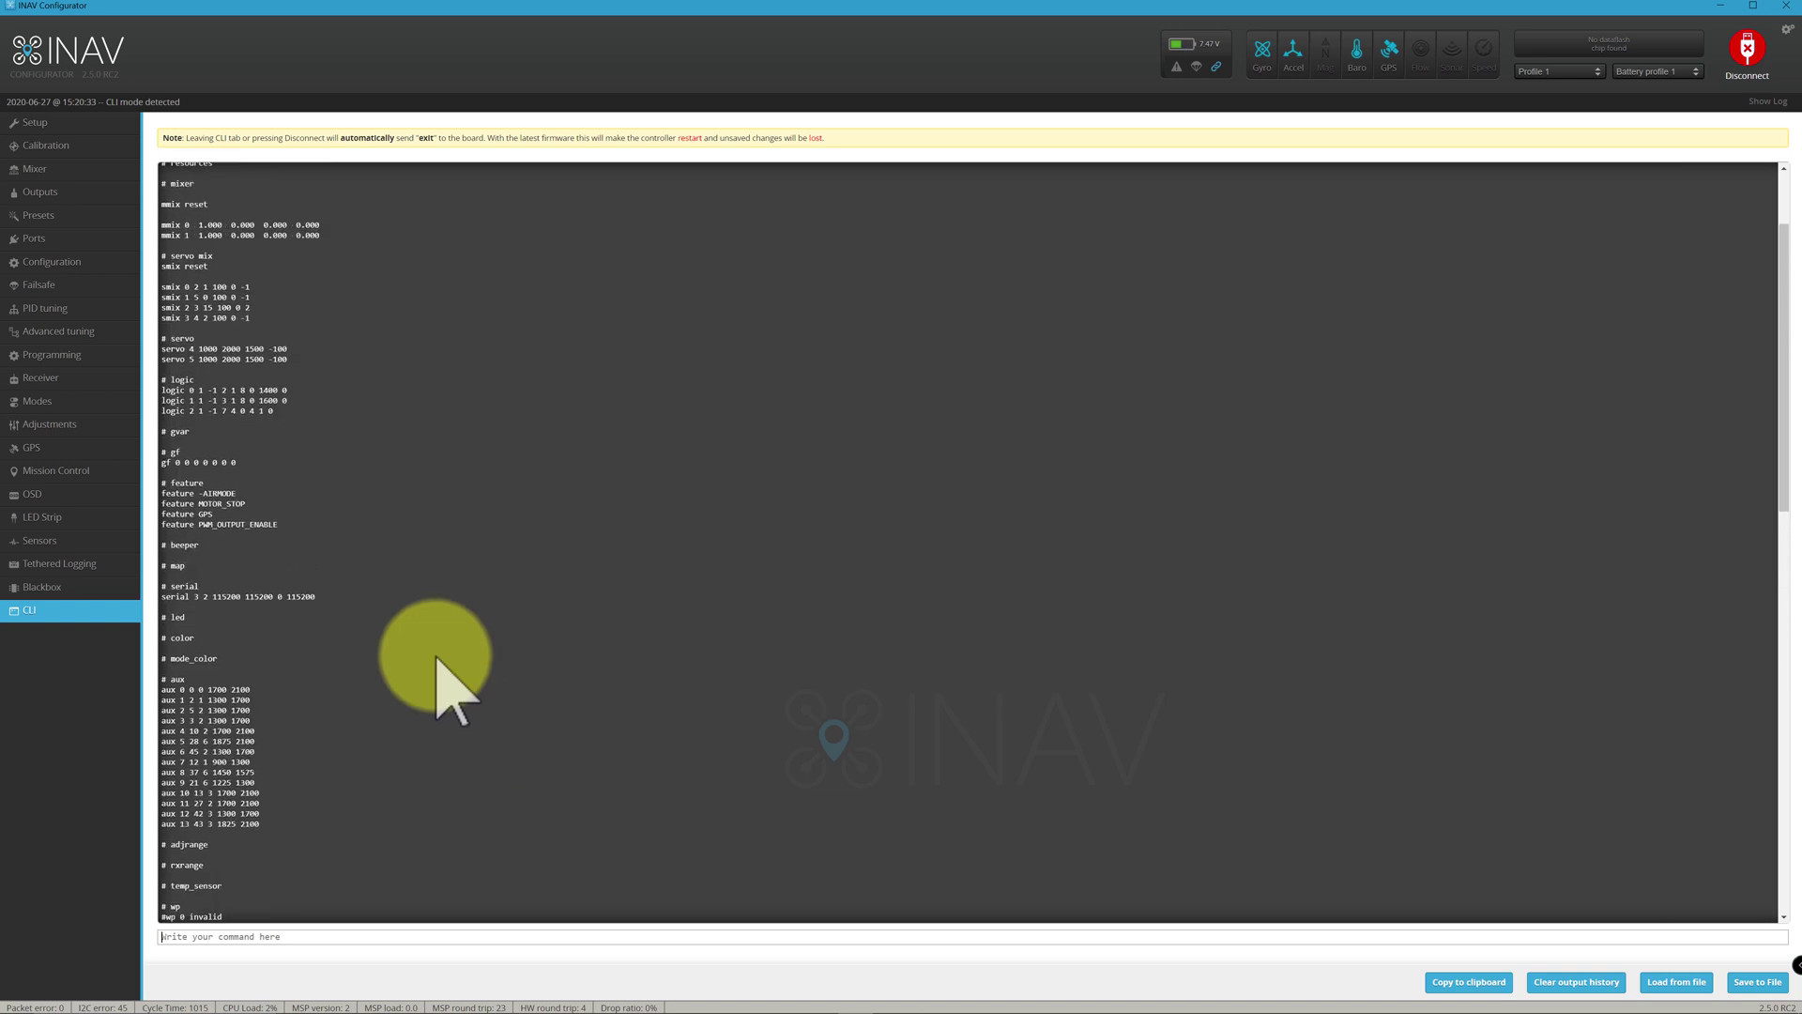
drag(278, 545, 162, 512)
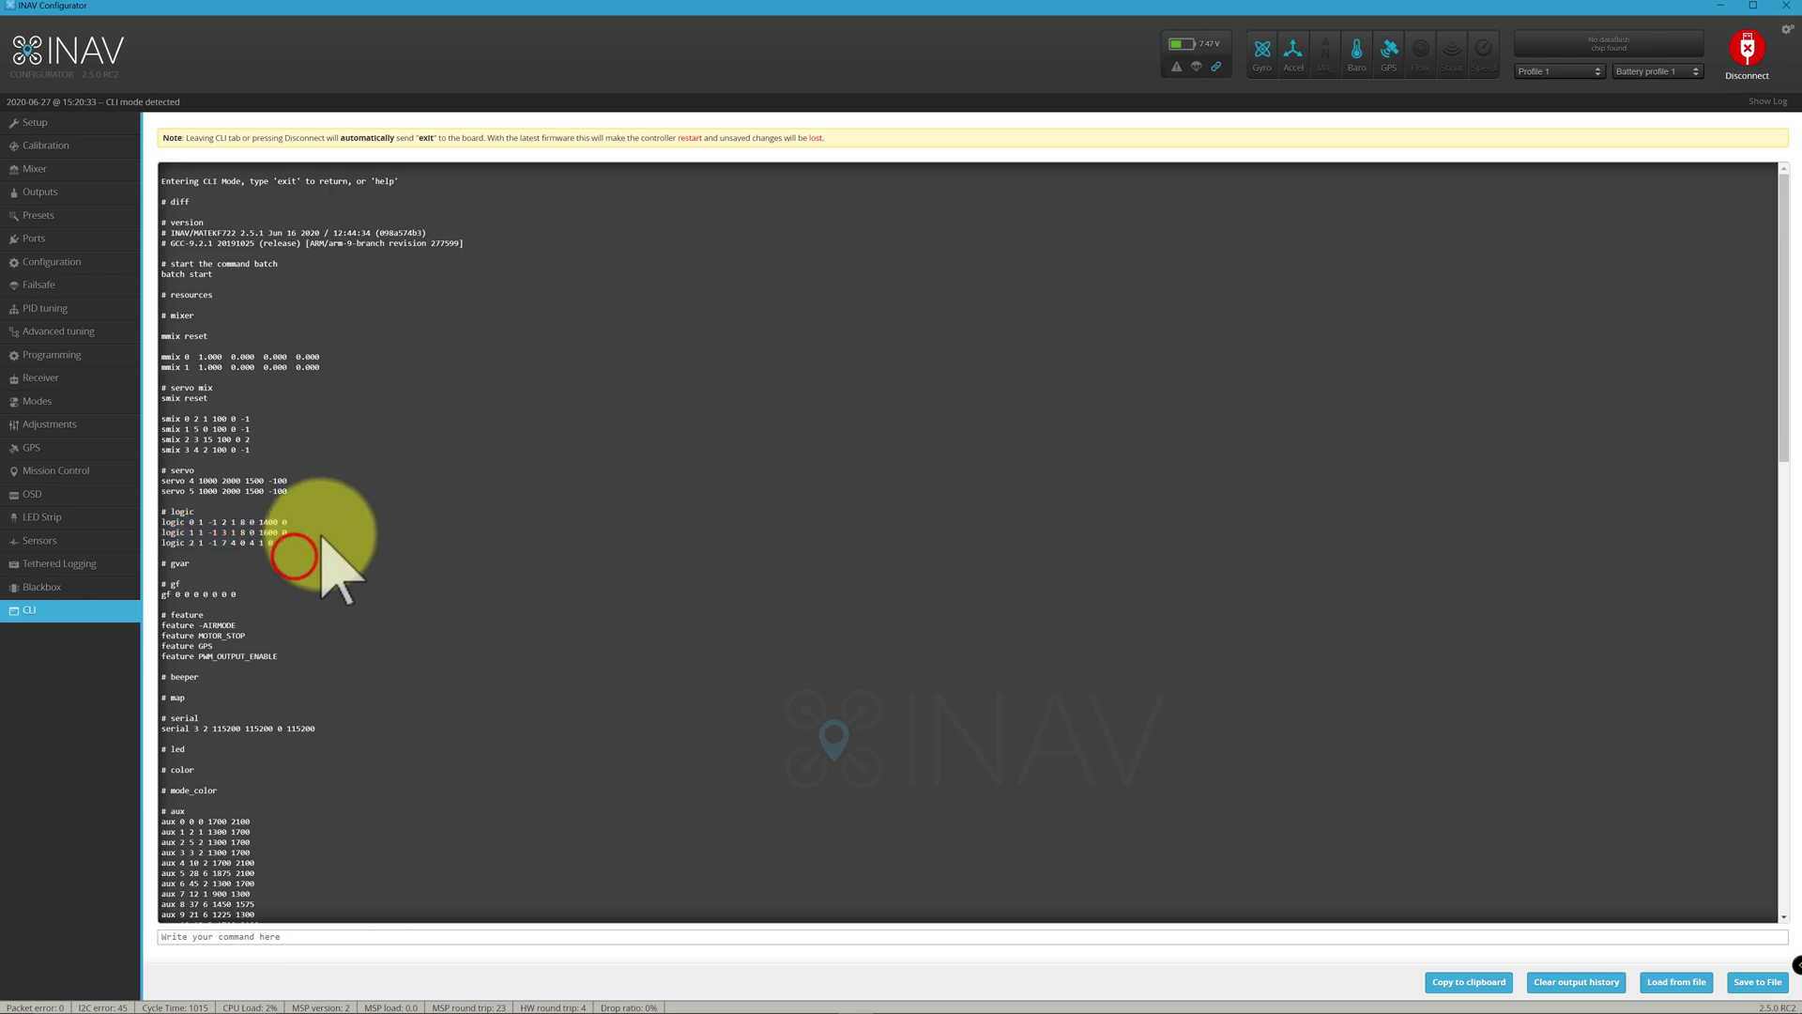
drag(294, 549, 167, 526)
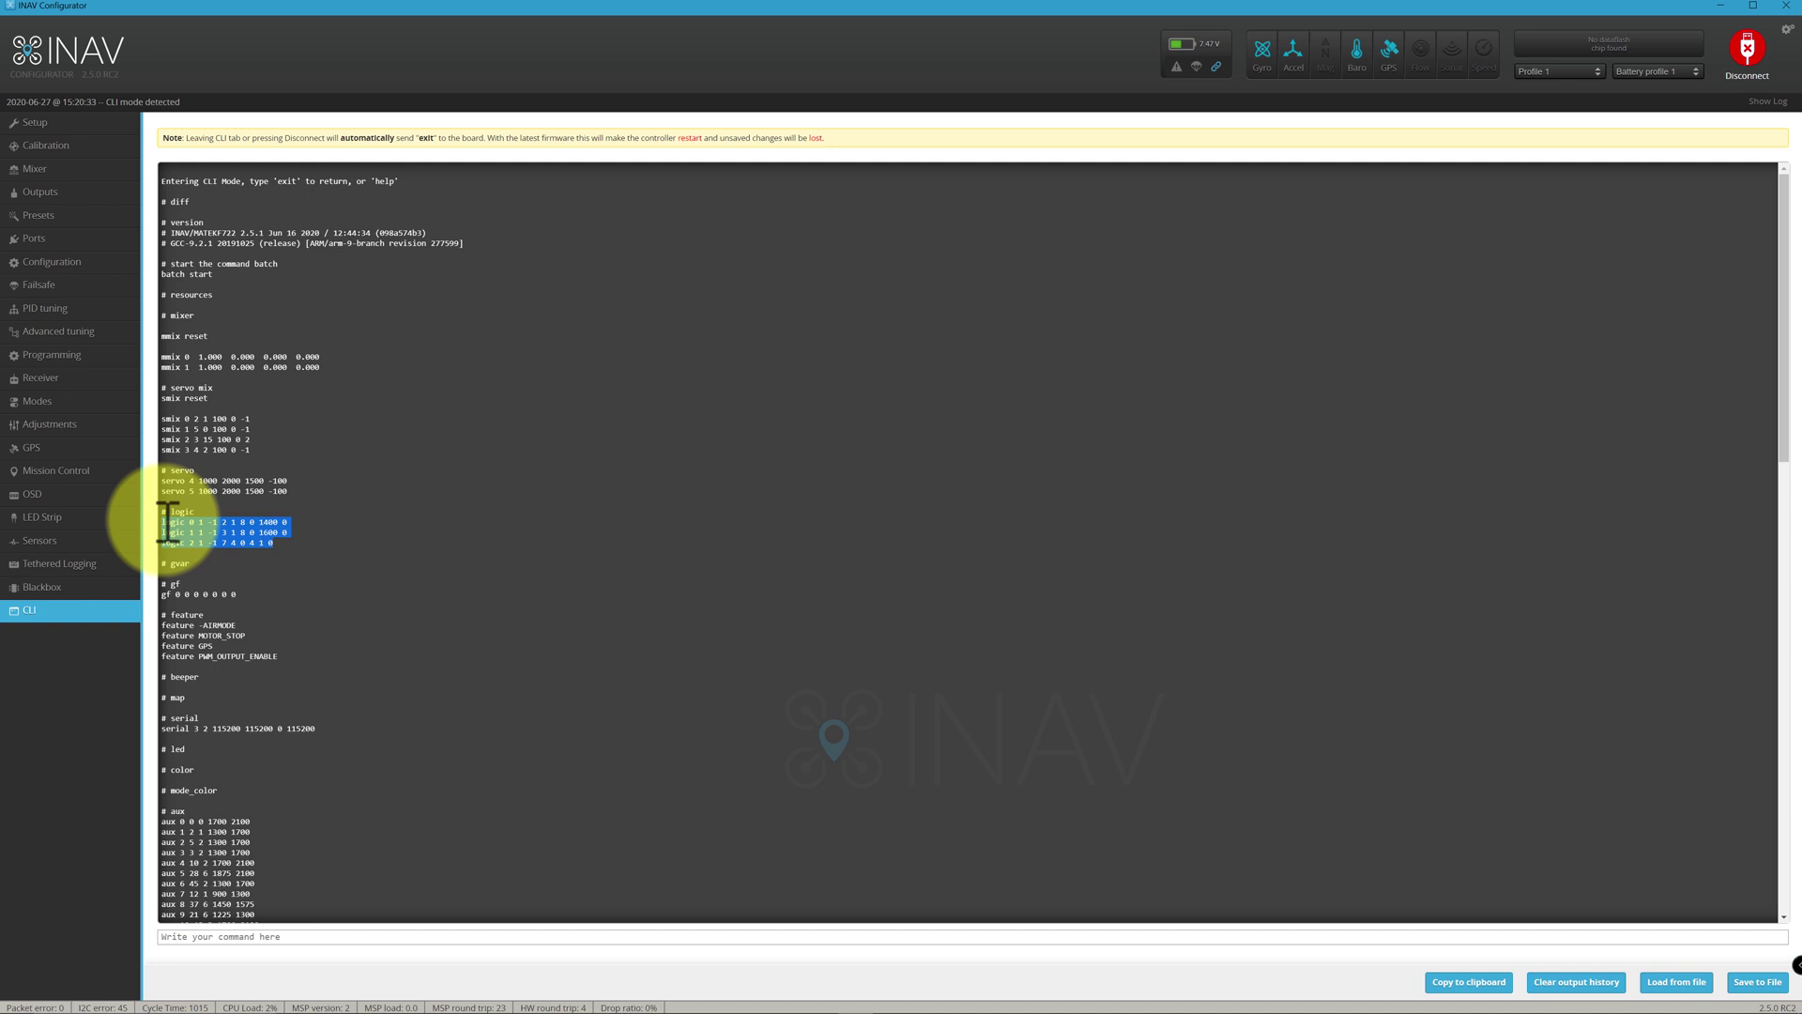
click(83, 359)
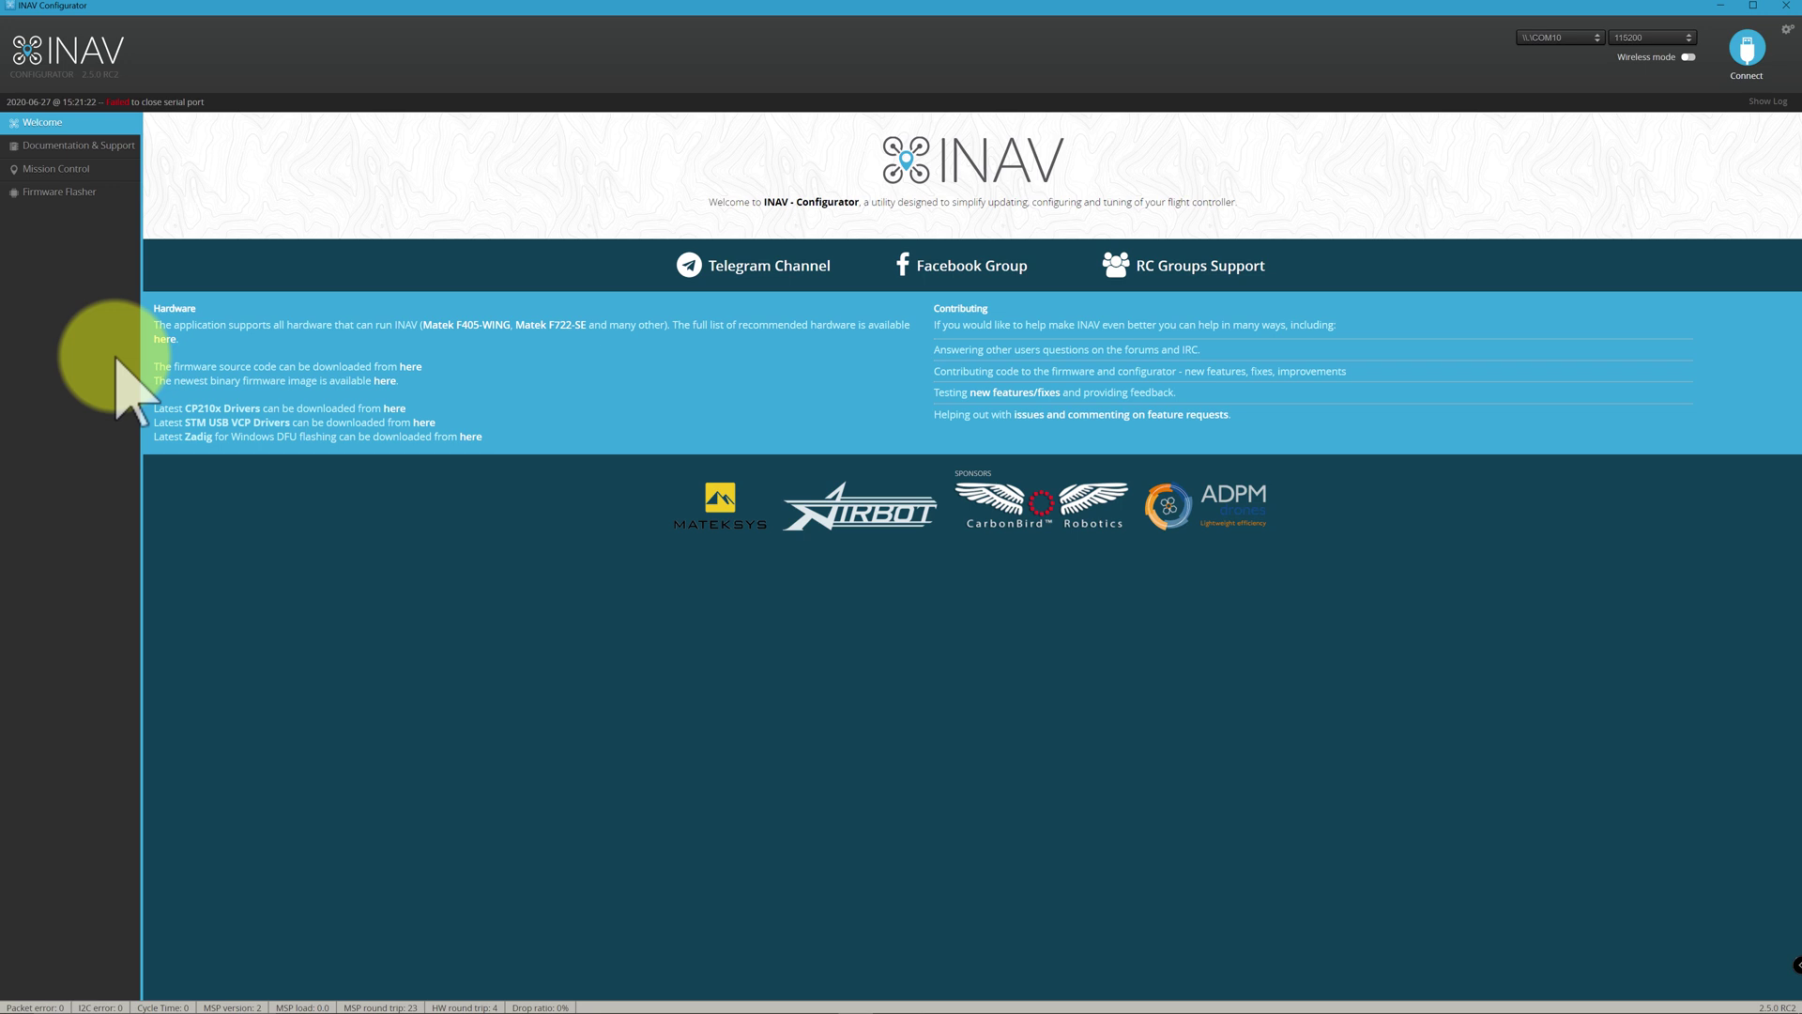
Reconnect to the flight controller and check that logic conditions 0–2 remain on the Programming page.
click(1746, 68)
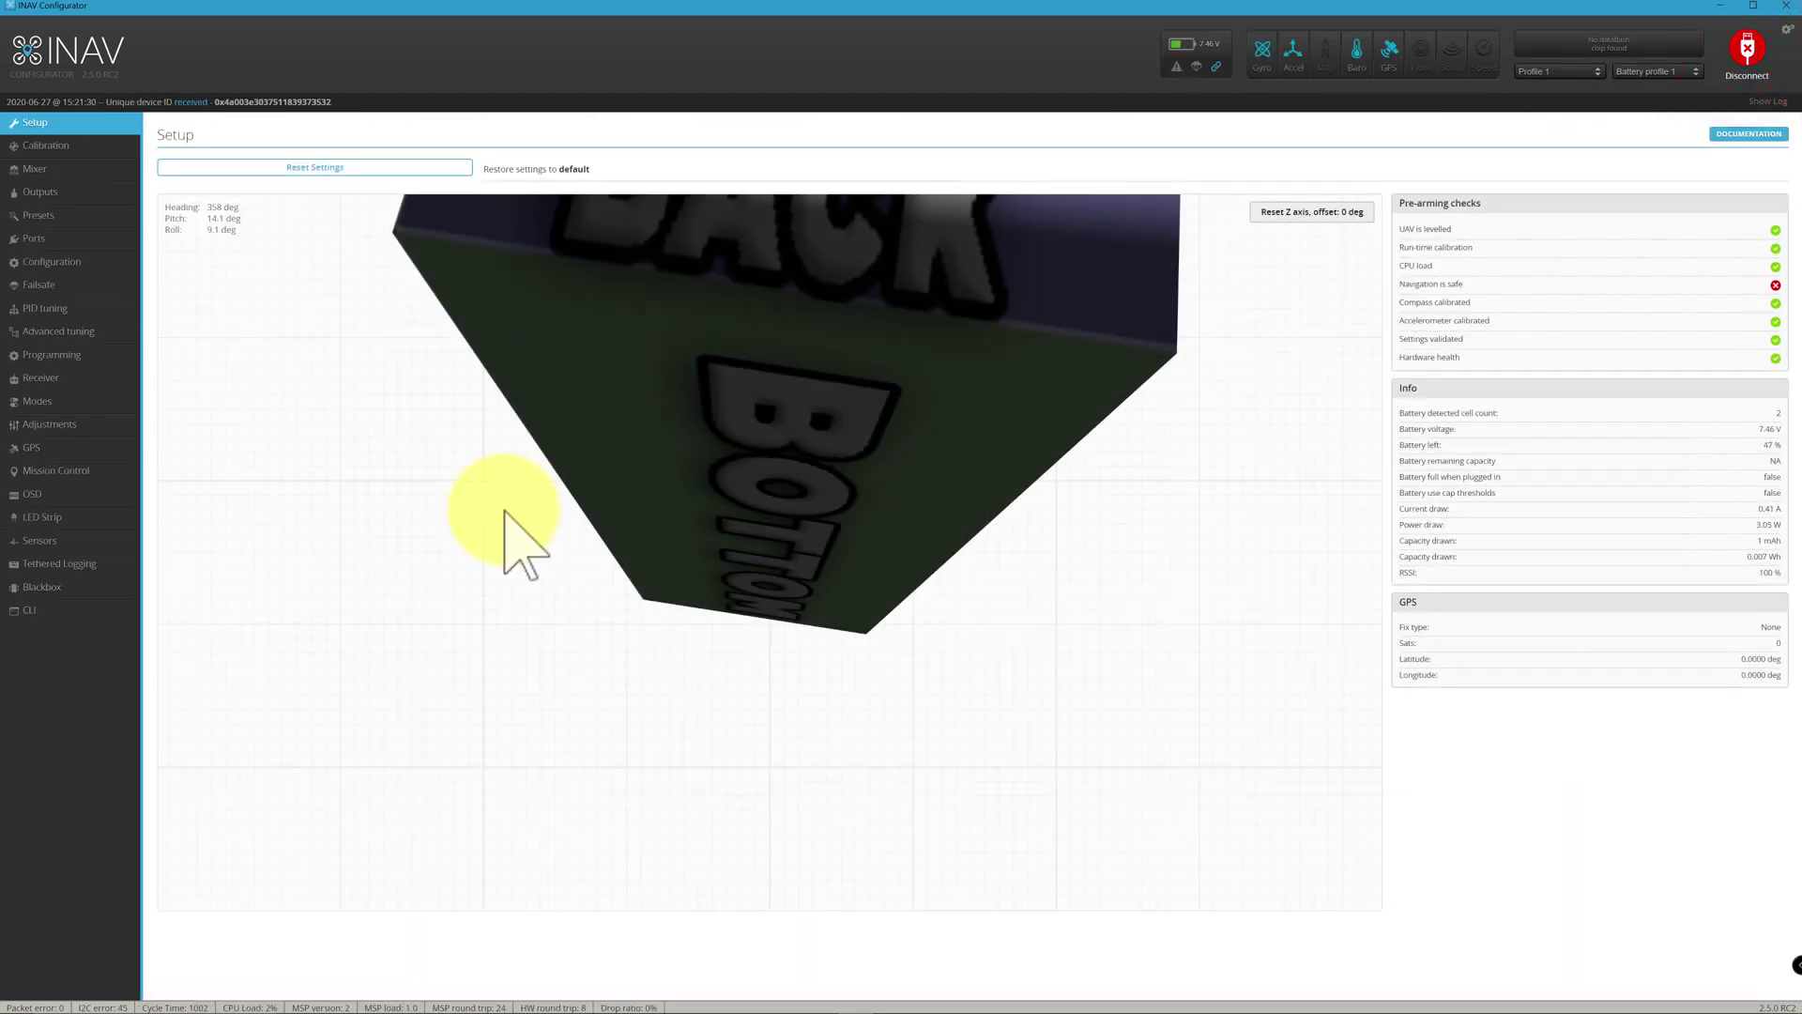
click(58, 354)
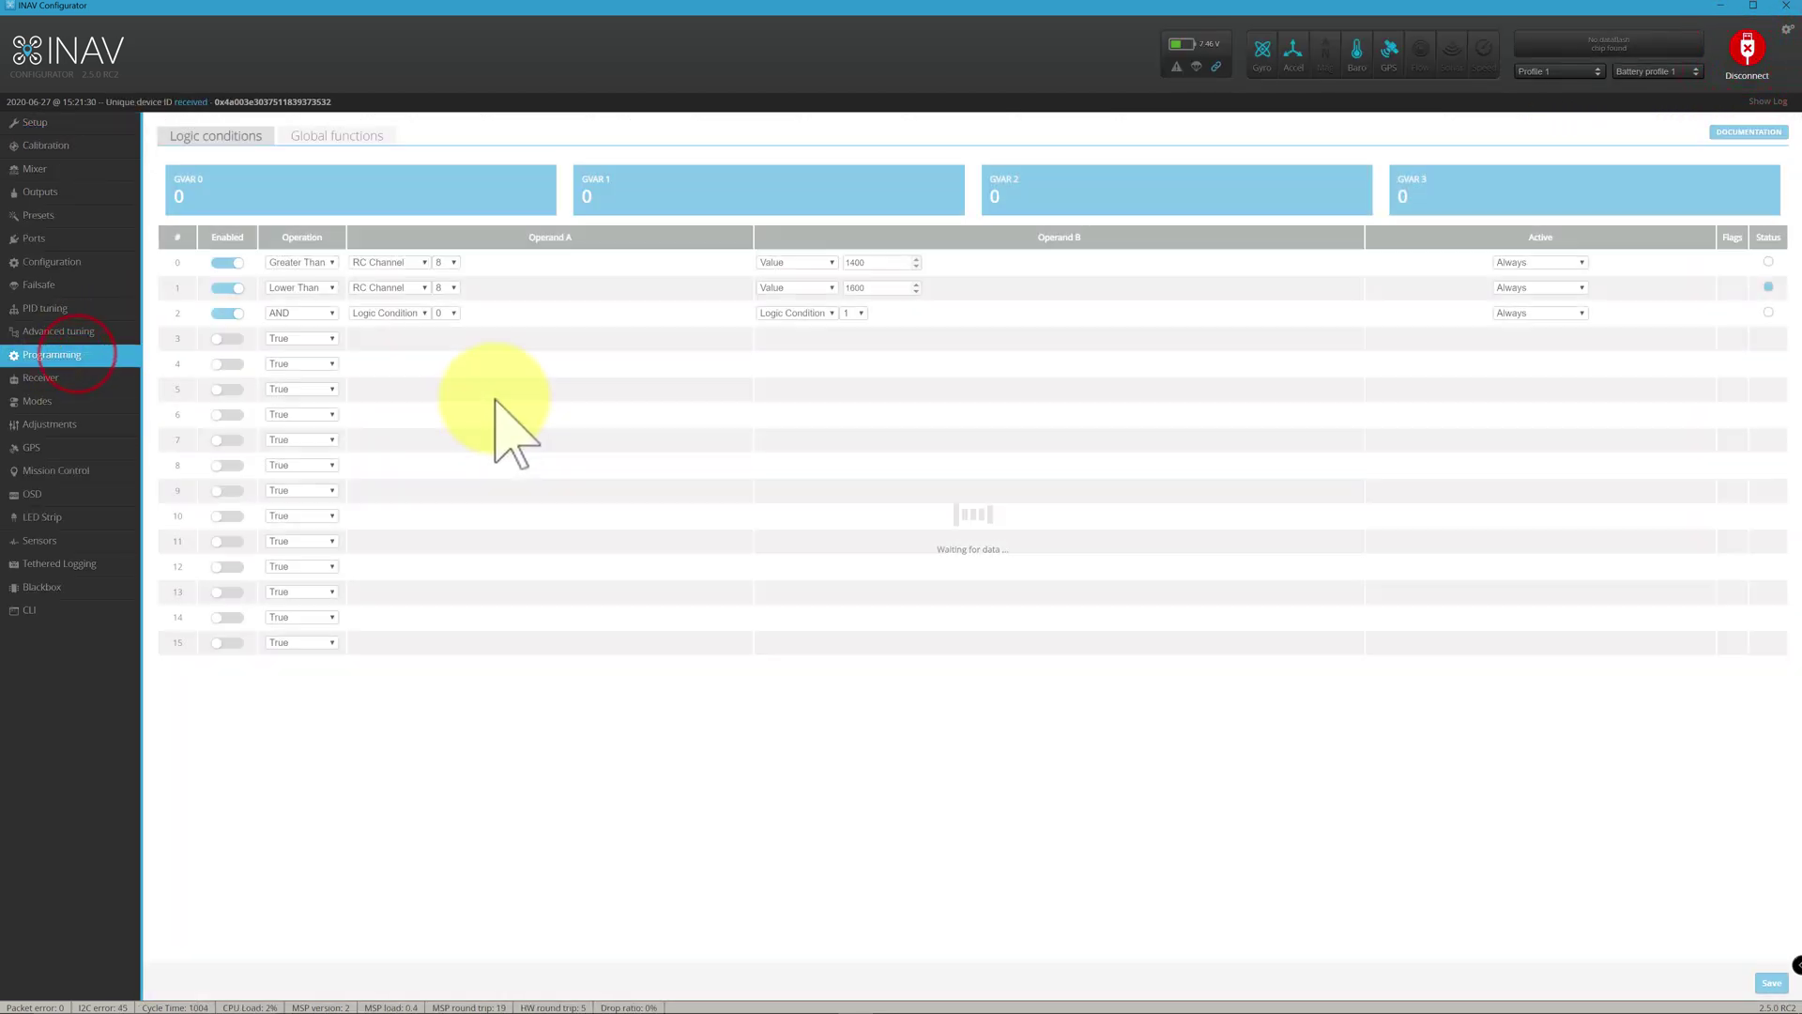